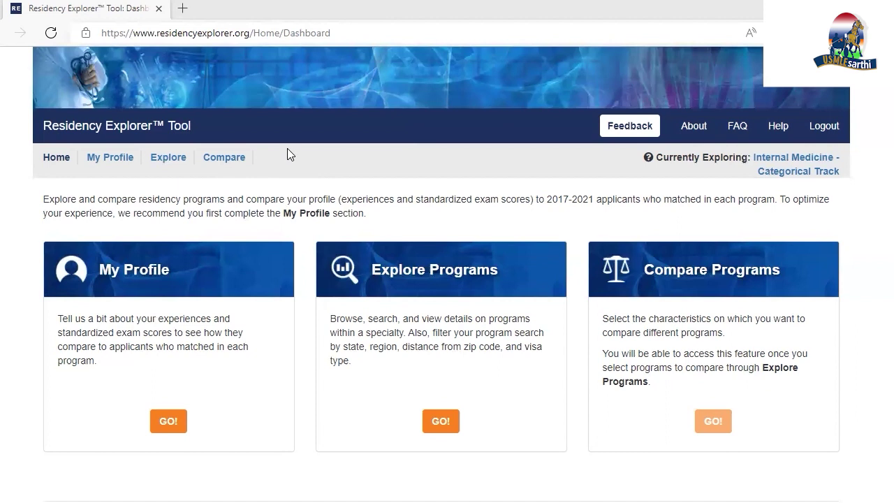
- Look over the dashboard's profile, explore and compare options, and open the My Profile form
{"action": "scroll", "coordinate": [286, 148], "scroll_direction": "down", "scroll_amount": 2}
{"action": "scroll", "coordinate": [760, 265], "scroll_direction": "up", "scroll_amount": 2}
{"action": "scroll", "coordinate": [211, 166], "scroll_direction": "down", "scroll_amount": 3}
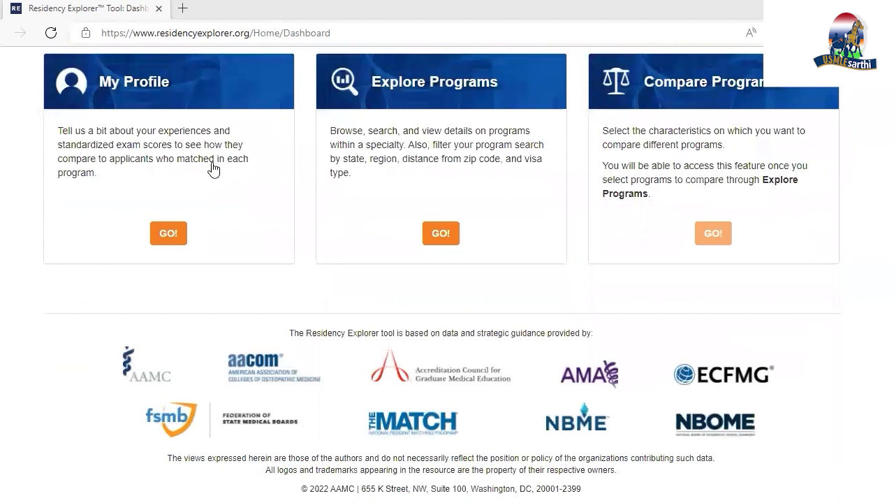
{"action": "scroll", "coordinate": [213, 170], "scroll_direction": "up", "scroll_amount": 1}
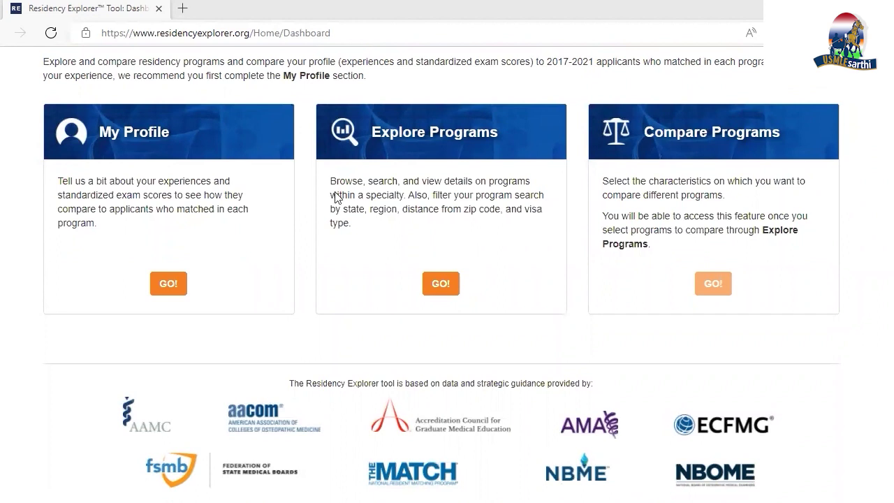
{"action": "scroll", "coordinate": [474, 212], "scroll_direction": "up", "scroll_amount": 1}
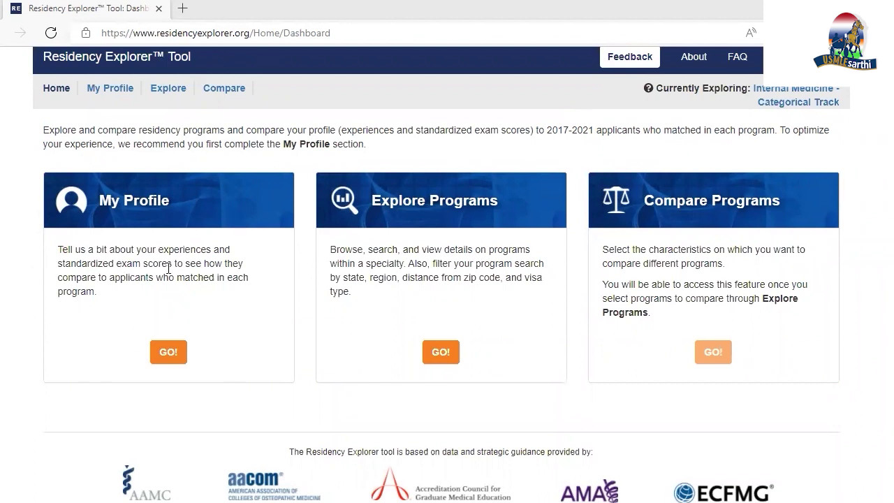
{"action": "left_click", "coordinate": [166, 356]}
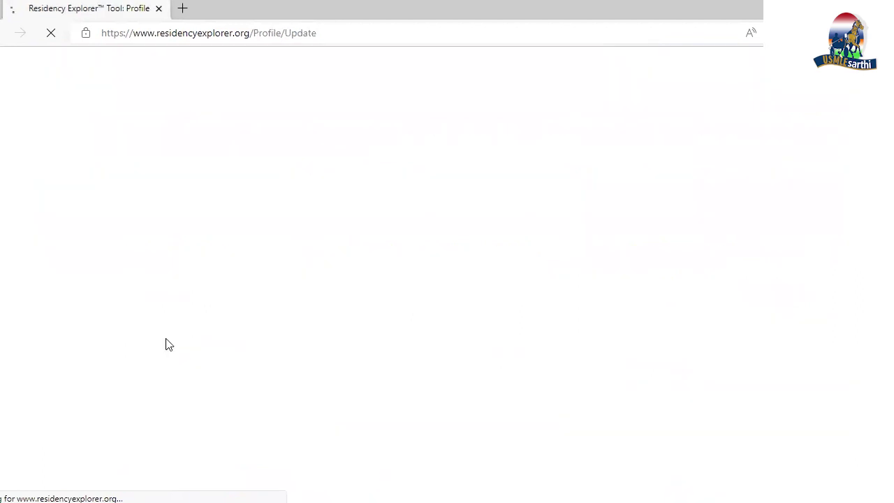
- Review the profile form's experience and exam score questions, including the help note on what counts as work experience
{"action": "scroll", "coordinate": [409, 225], "scroll_direction": "down", "scroll_amount": 1}
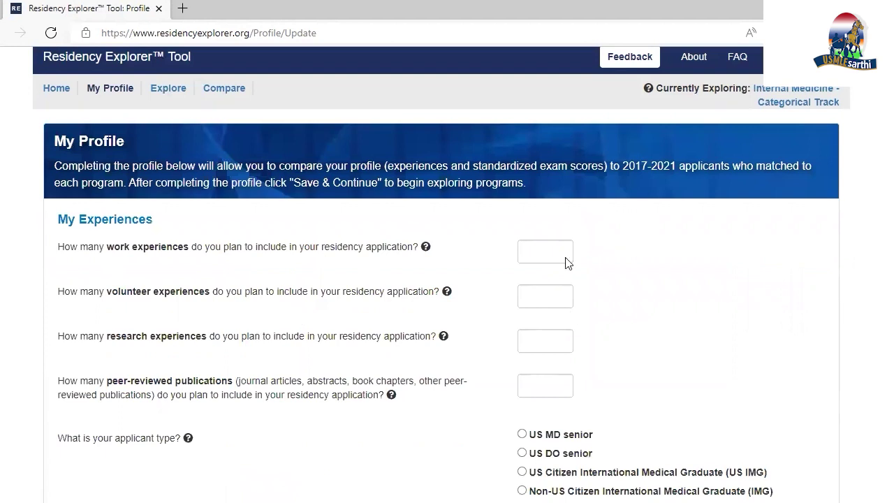
{"action": "scroll", "coordinate": [495, 357], "scroll_direction": "down", "scroll_amount": 2}
{"action": "scroll", "coordinate": [544, 307], "scroll_direction": "down", "scroll_amount": 1}
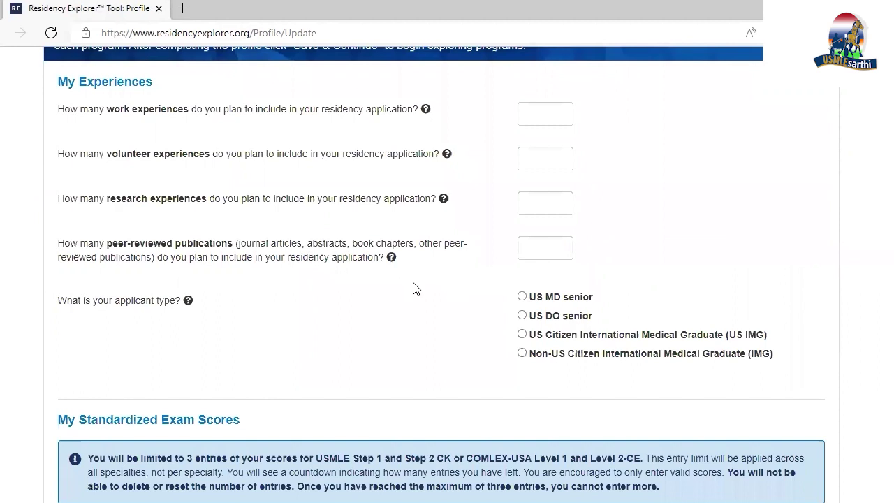
{"action": "scroll", "coordinate": [44, 256], "scroll_direction": "down", "scroll_amount": 4}
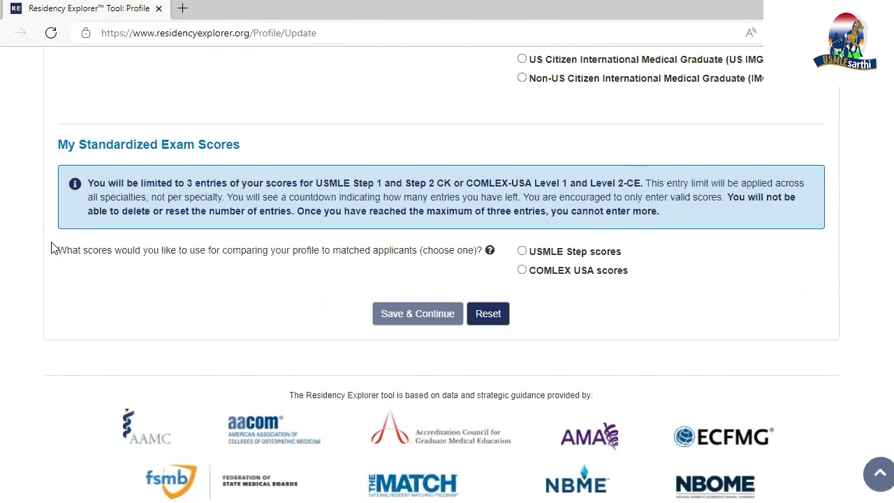
{"action": "scroll", "coordinate": [55, 234], "scroll_direction": "up", "scroll_amount": 2}
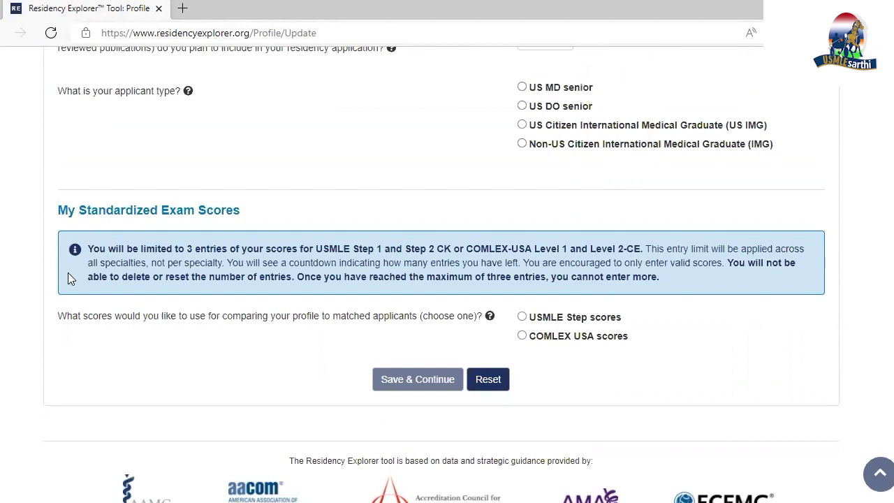
{"action": "scroll", "coordinate": [70, 277], "scroll_direction": "up", "scroll_amount": 3}
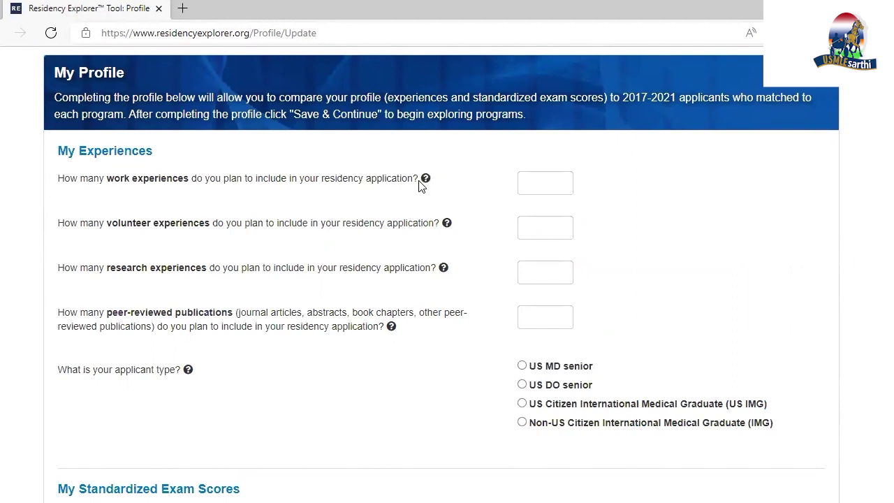
{"action": "mouse_move", "coordinate": [426, 181]}
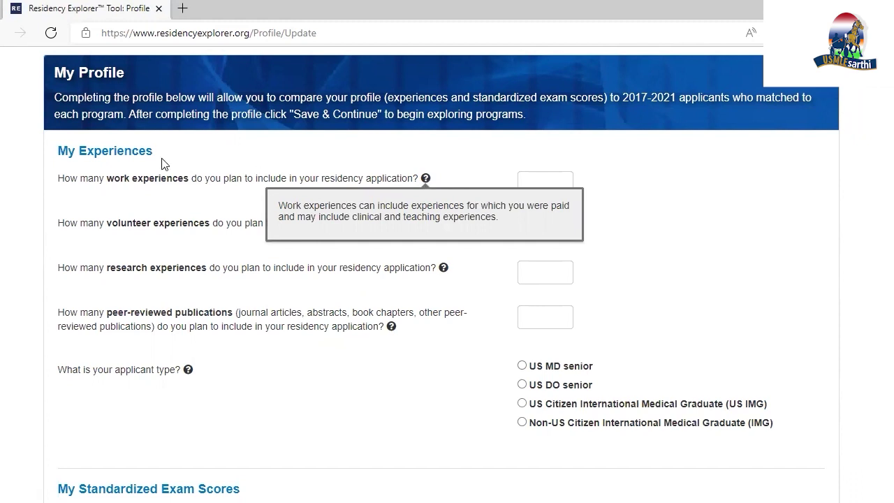
{"action": "left_click", "coordinate": [239, 155]}
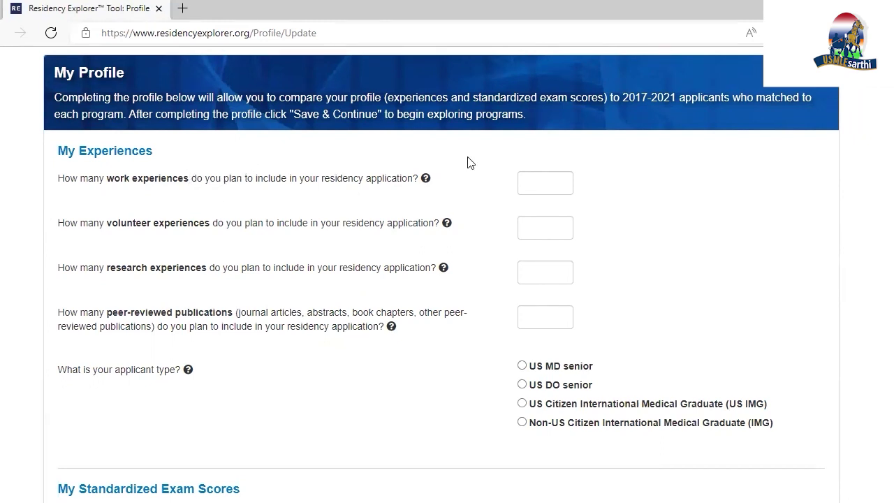
- Enter 1 work experience and 1 volunteer experience in the profile
{"action": "left_click", "coordinate": [533, 189]}
{"action": "type", "text": "1"}
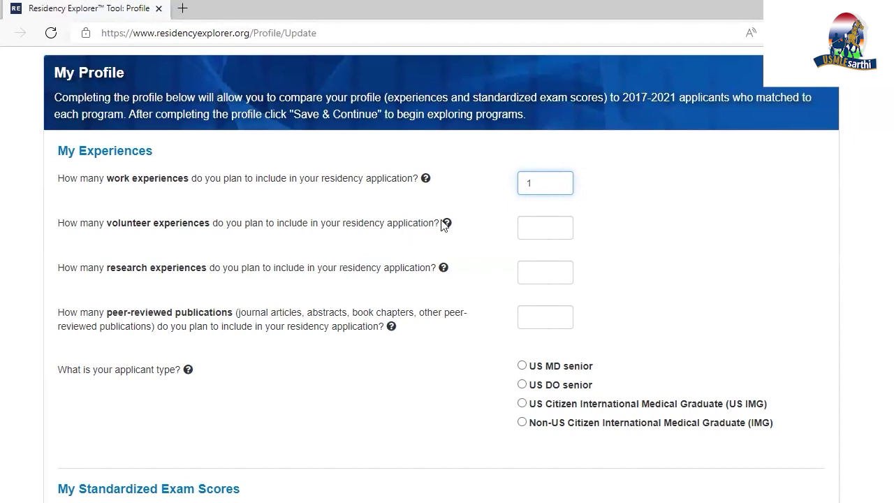
{"action": "mouse_move", "coordinate": [446, 224]}
{"action": "key", "text": "Tab"}
{"action": "type", "text": "1"}
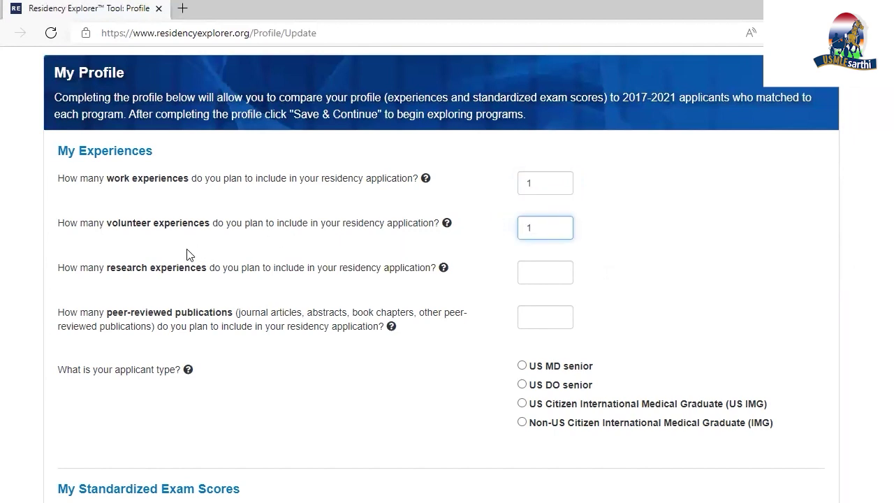
- Enter 0 research experiences and 0 peer-reviewed publications, checking the help note on what counts as a peer-reviewed publication
{"action": "scroll", "coordinate": [189, 256], "scroll_direction": "down", "scroll_amount": 1}
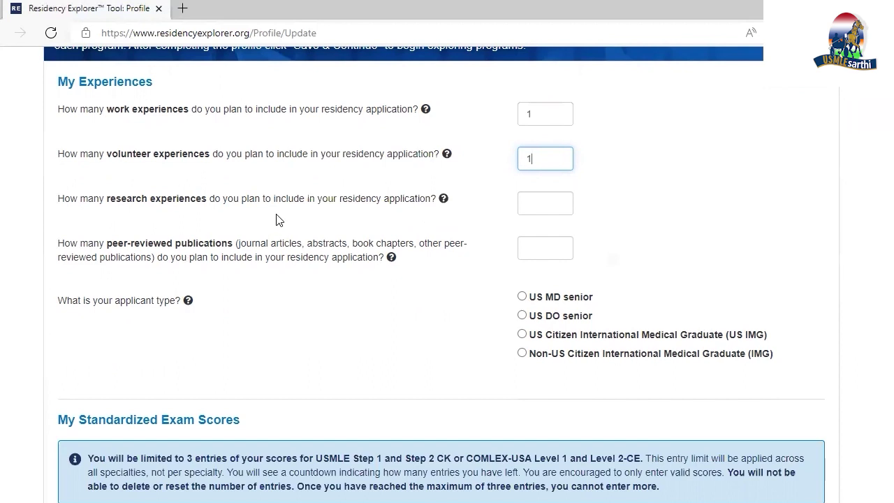
{"action": "left_click", "coordinate": [530, 210]}
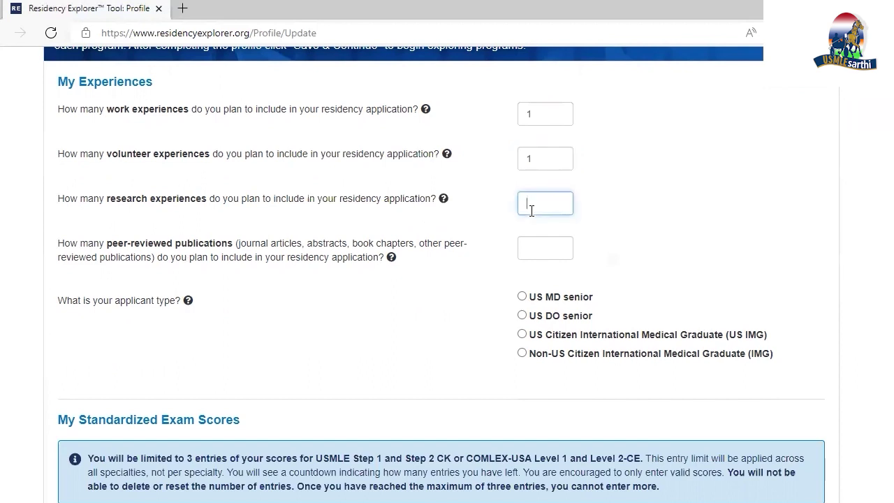
{"action": "type", "text": "0"}
{"action": "mouse_move", "coordinate": [392, 260]}
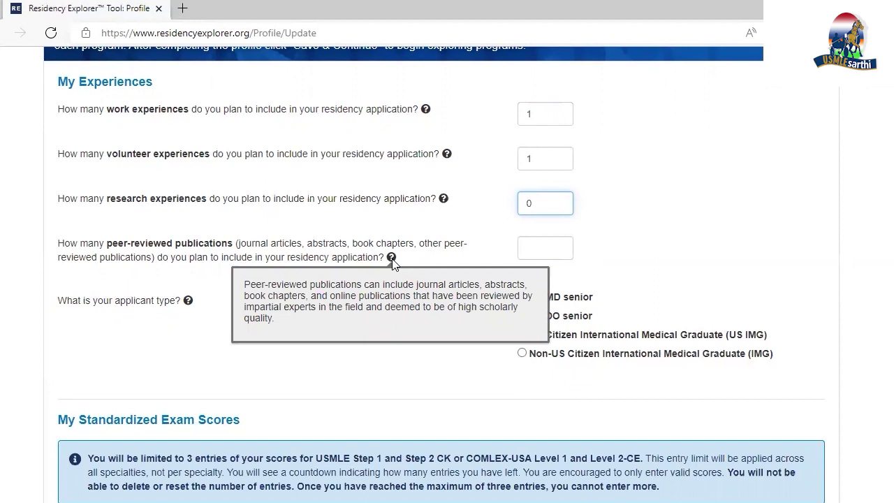
{"action": "left_click", "coordinate": [392, 259]}
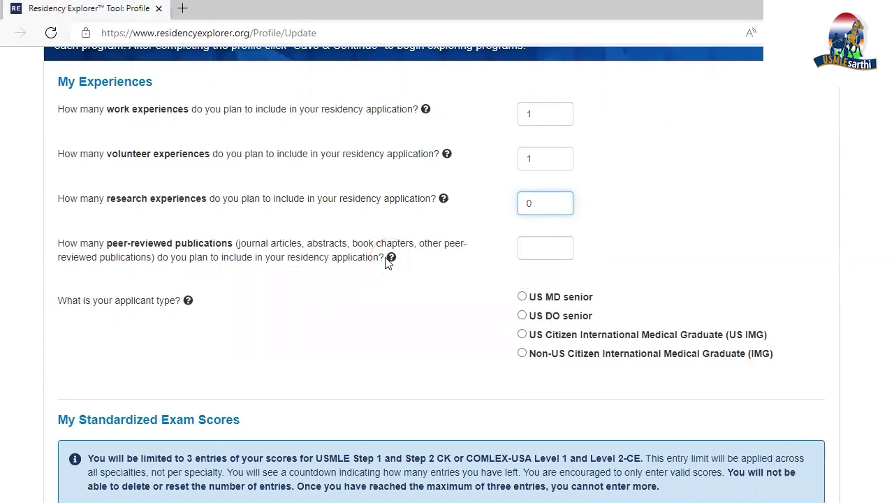
{"action": "mouse_move", "coordinate": [389, 260]}
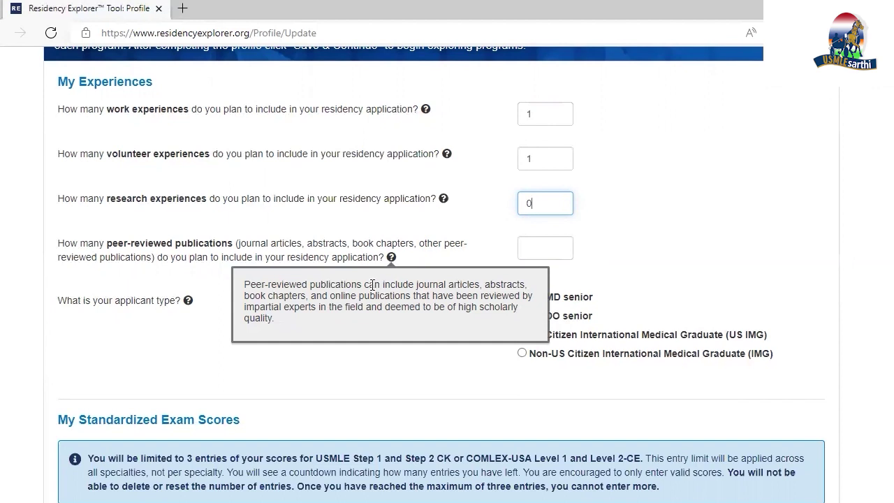
{"action": "left_click", "coordinate": [526, 250]}
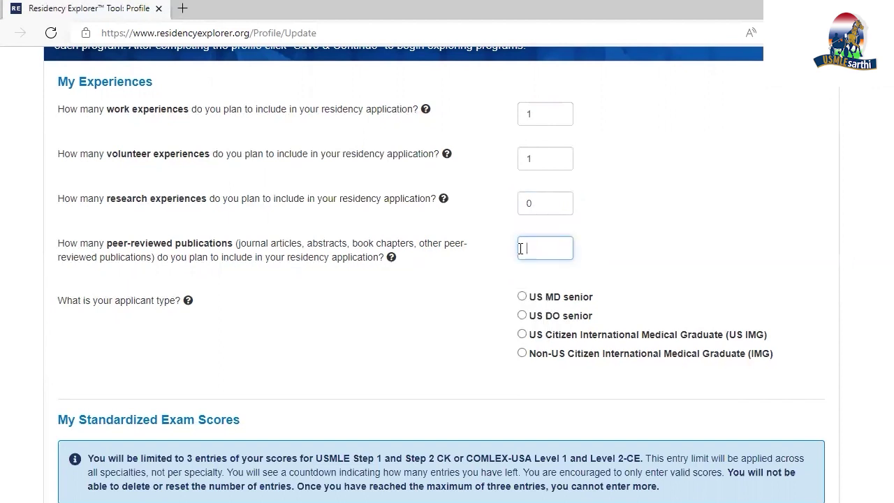
{"action": "type", "text": "0"}
- Set the applicant type to Non-US Citizen International Medical Graduate (IMG) and choose USMLE Step scores for the comparison
{"action": "left_click", "coordinate": [521, 354]}
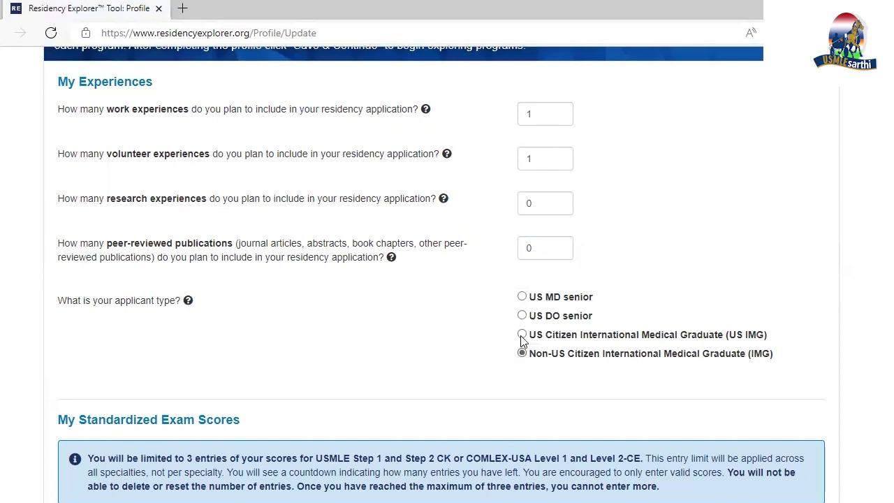
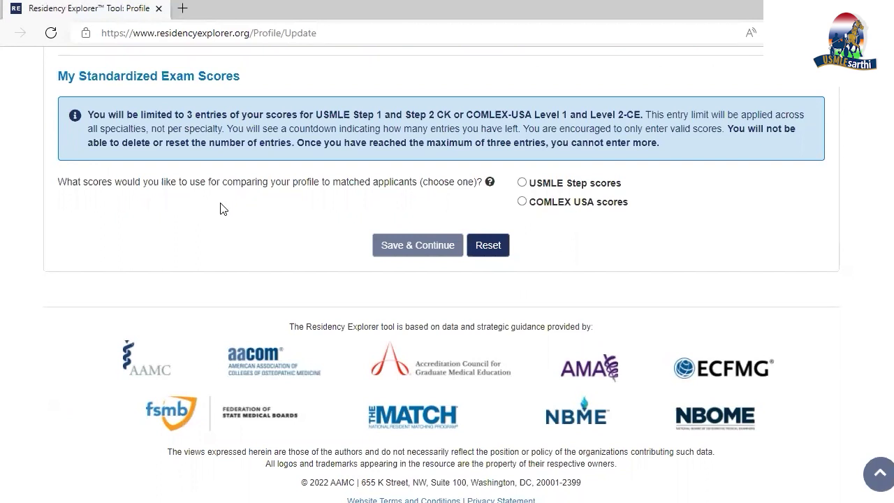
{"action": "left_click", "coordinate": [522, 182]}
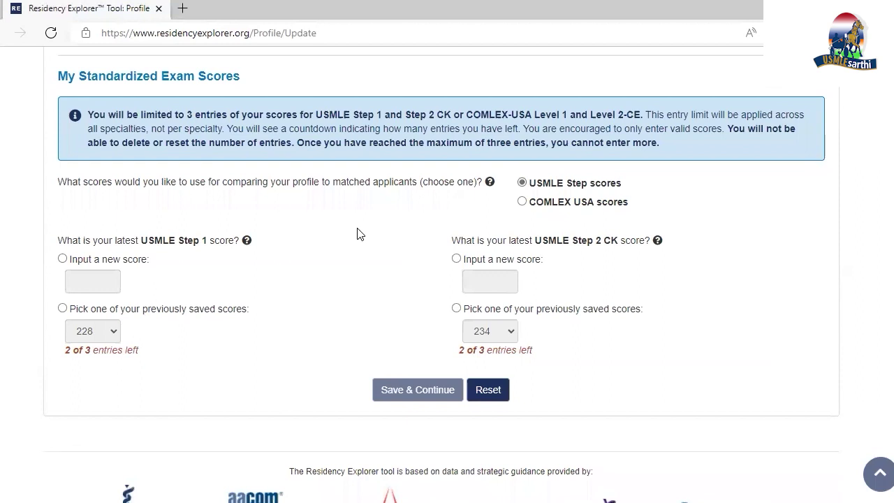
- Review the completed profile answers, the score entry limit notice and the USMLE Step 1 and Step 2 CK score options
{"action": "scroll", "coordinate": [346, 231], "scroll_direction": "up", "scroll_amount": 4}
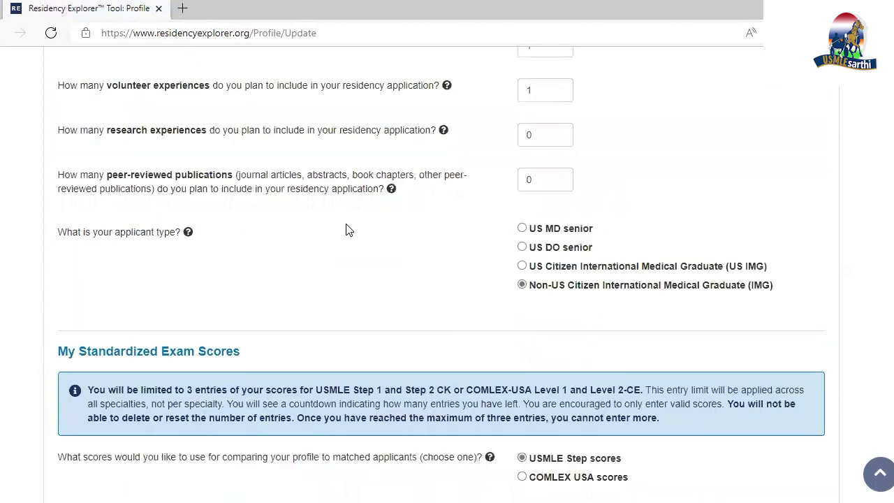
{"action": "scroll", "coordinate": [346, 229], "scroll_direction": "down", "scroll_amount": 4}
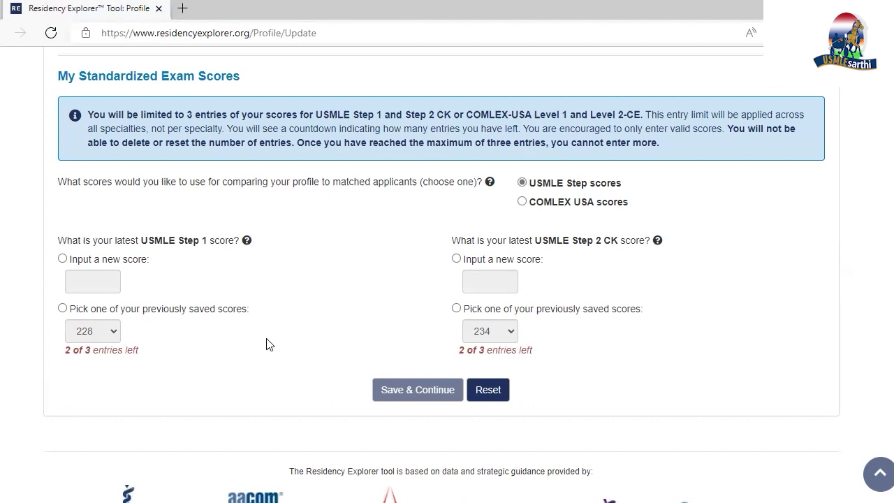
{"action": "scroll", "coordinate": [429, 283], "scroll_direction": "up", "scroll_amount": 5}
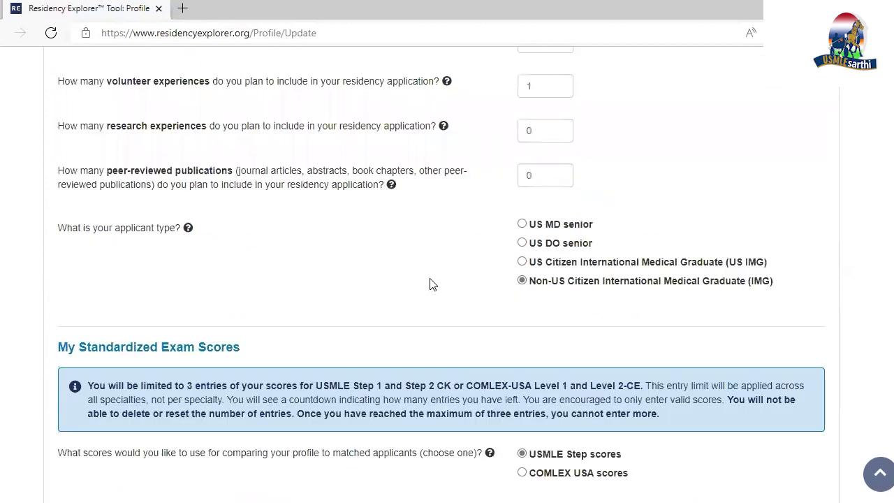
{"action": "scroll", "coordinate": [461, 282], "scroll_direction": "up", "scroll_amount": 4}
{"action": "scroll", "coordinate": [472, 280], "scroll_direction": "down", "scroll_amount": 10}
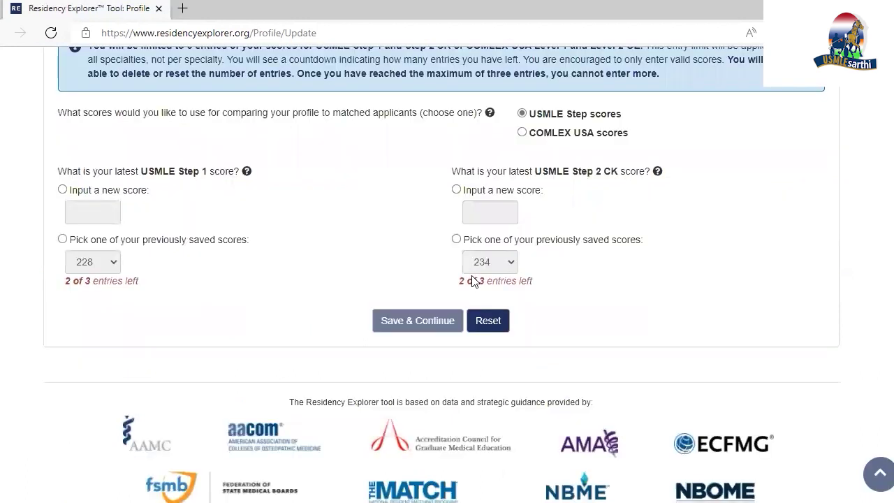
{"action": "scroll", "coordinate": [474, 275], "scroll_direction": "down", "scroll_amount": 2}
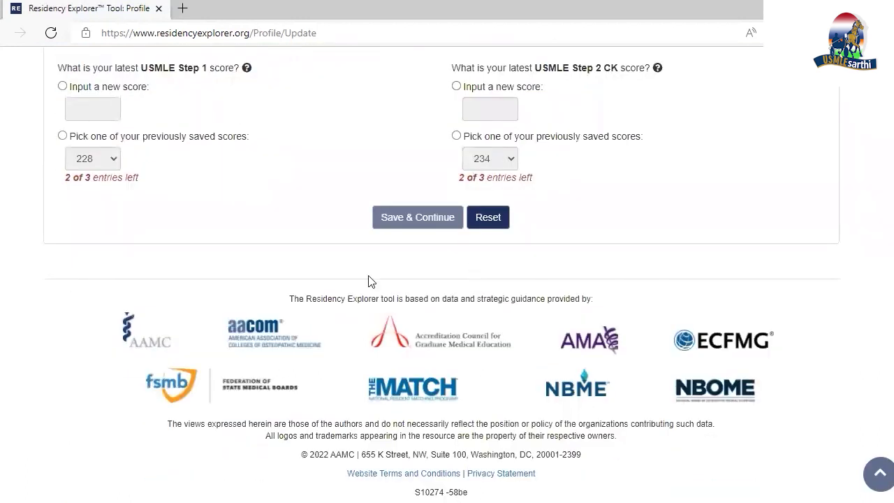
{"action": "scroll", "coordinate": [353, 285], "scroll_direction": "up", "scroll_amount": 1}
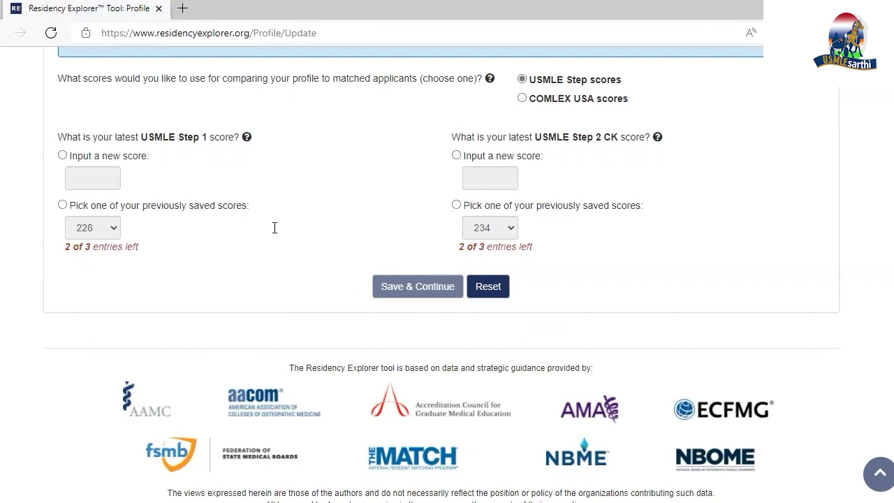
{"action": "key", "text": "Home"}
{"action": "scroll", "coordinate": [285, 236], "scroll_direction": "down", "scroll_amount": 6}
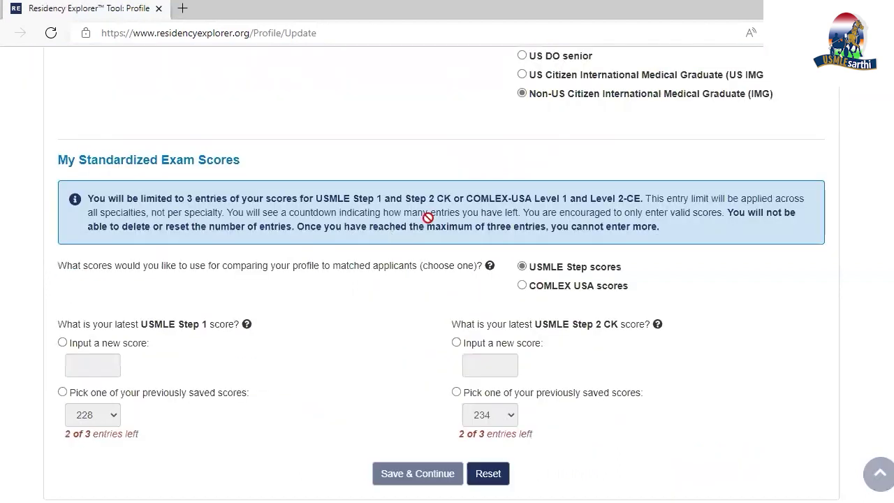
{"action": "scroll", "coordinate": [428, 217], "scroll_direction": "down", "scroll_amount": 4}
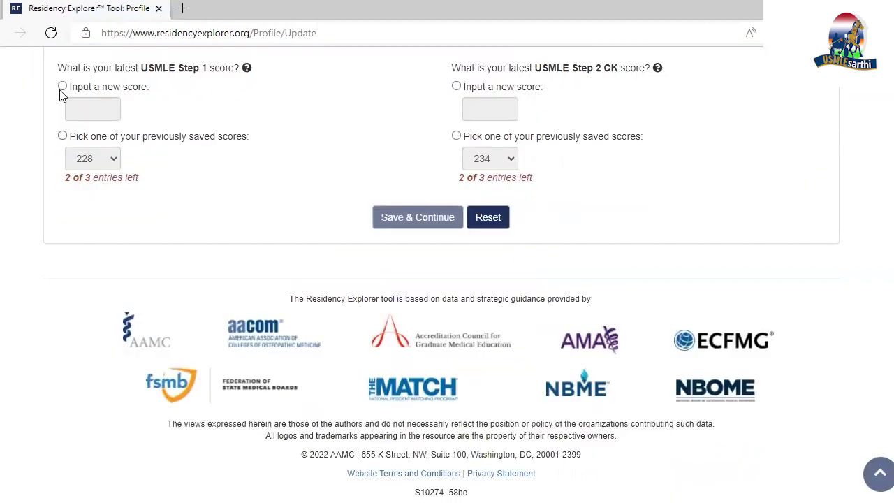
- Use the previously saved scores of 228 for Step 1 and 234 for Step 2 CK, and save the profile to continue
{"action": "left_click", "coordinate": [62, 135]}
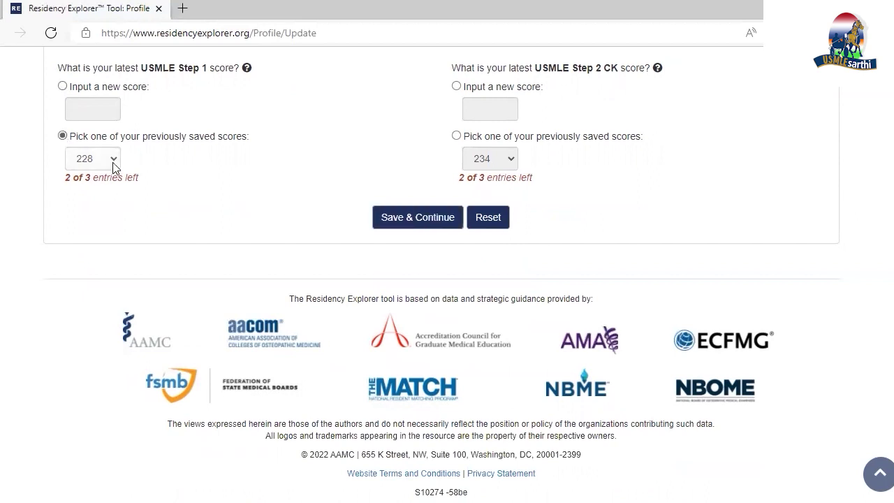
{"action": "left_click", "coordinate": [457, 136]}
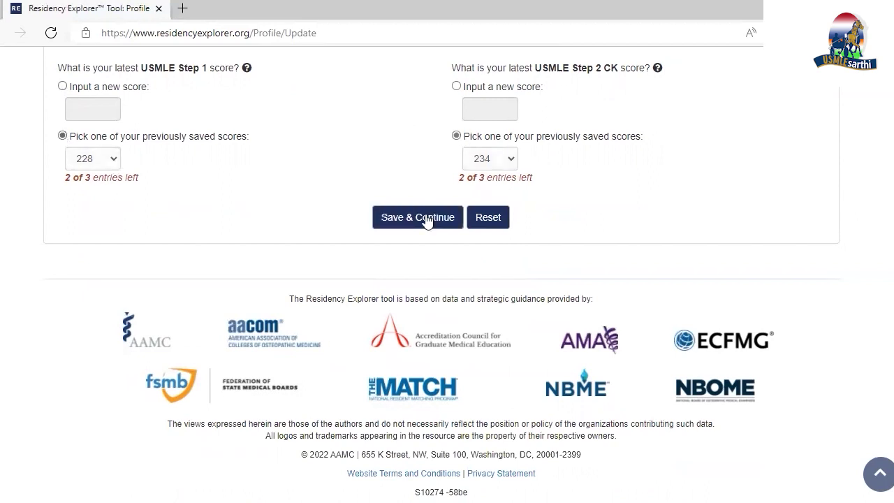
{"action": "left_click", "coordinate": [426, 216]}
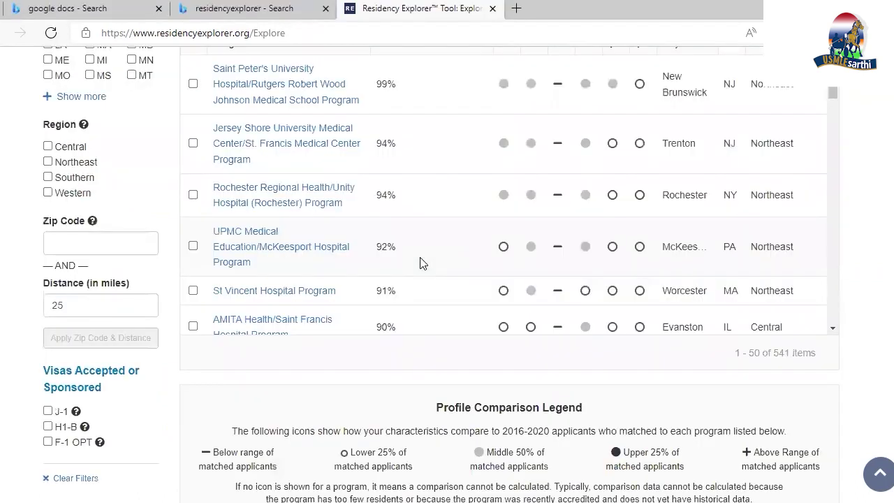
- Examine the Internal Medicine program list, including the percentage of matched non-US IMGs, the profile comparison columns and the program locations
{"action": "scroll", "coordinate": [420, 263], "scroll_direction": "up", "scroll_amount": 5}
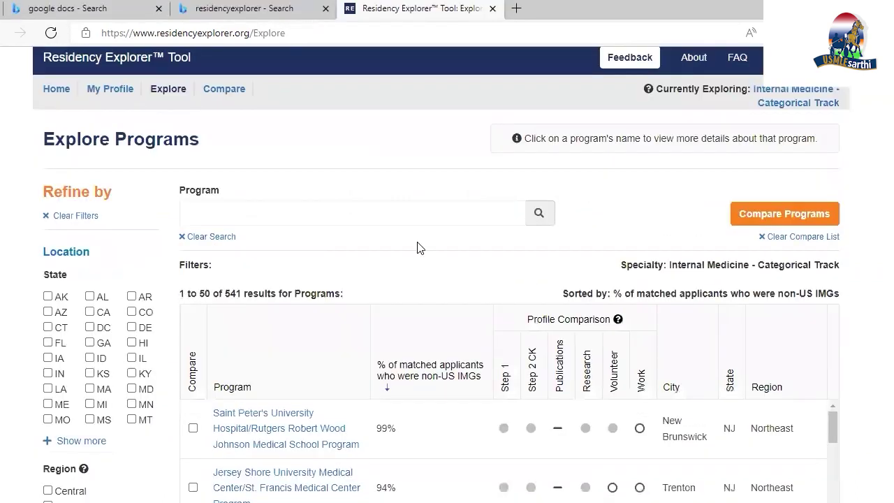
{"action": "scroll", "coordinate": [402, 232], "scroll_direction": "up", "scroll_amount": 1}
{"action": "scroll", "coordinate": [460, 279], "scroll_direction": "down", "scroll_amount": 3}
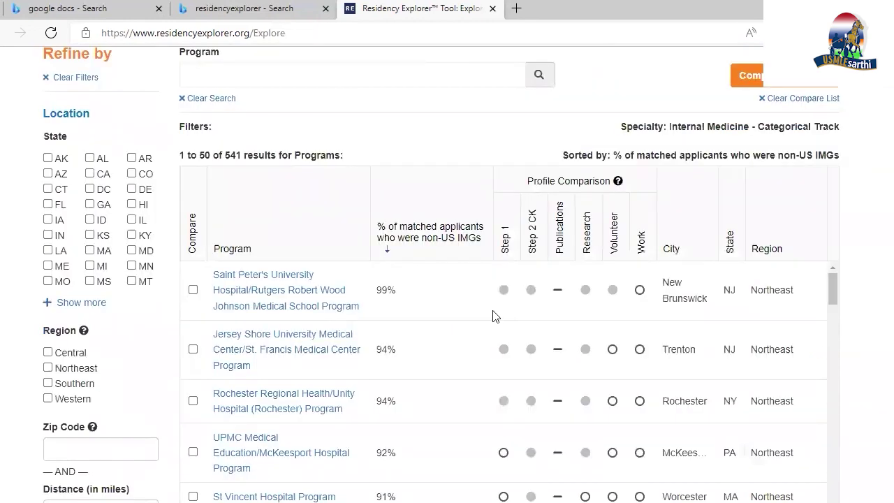
{"action": "scroll", "coordinate": [747, 261], "scroll_direction": "down", "scroll_amount": 2}
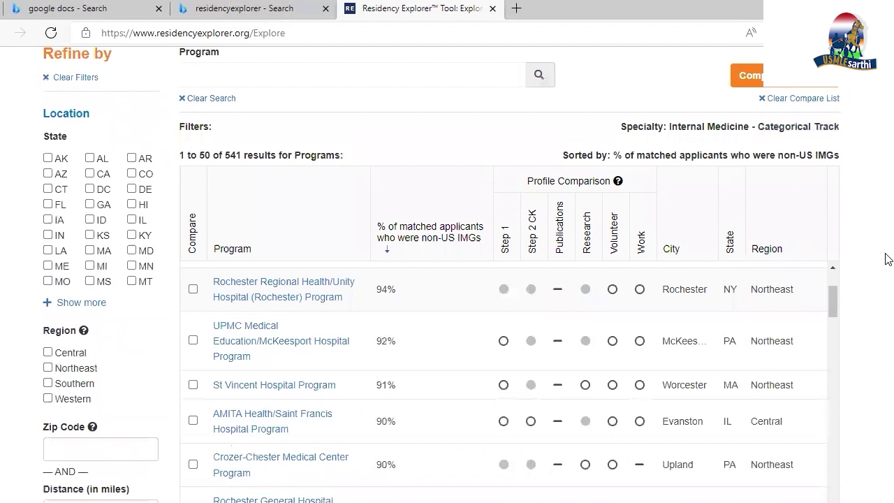
{"action": "scroll", "coordinate": [389, 297], "scroll_direction": "down", "scroll_amount": 3}
{"action": "scroll", "coordinate": [386, 297], "scroll_direction": "up", "scroll_amount": 2}
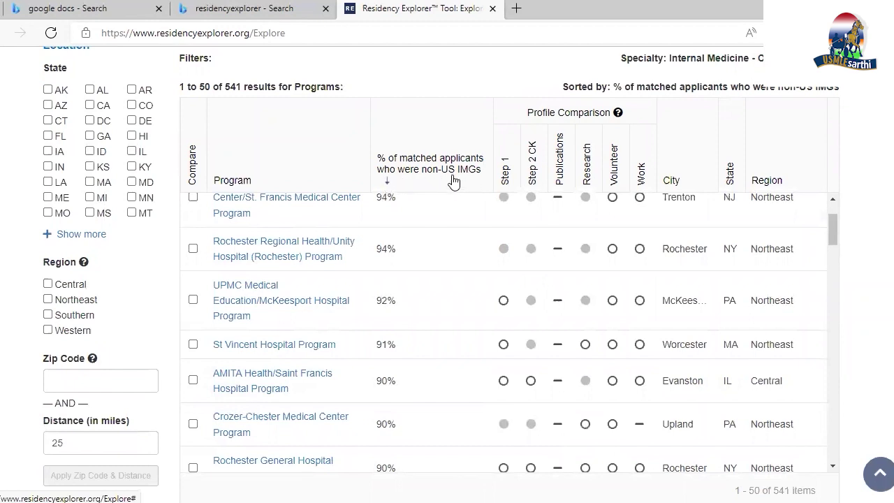
{"action": "scroll", "coordinate": [419, 267], "scroll_direction": "up", "scroll_amount": 3}
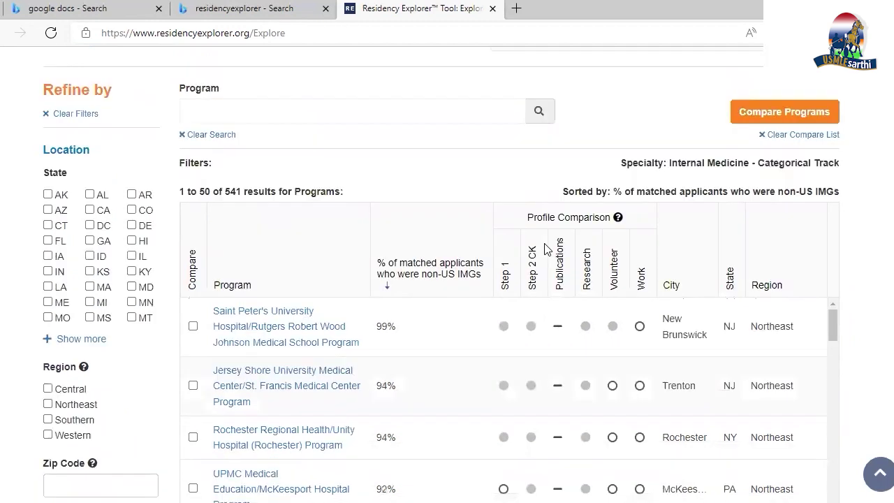
{"action": "scroll", "coordinate": [866, 202], "scroll_direction": "up", "scroll_amount": 1}
{"action": "scroll", "coordinate": [869, 226], "scroll_direction": "down", "scroll_amount": 2}
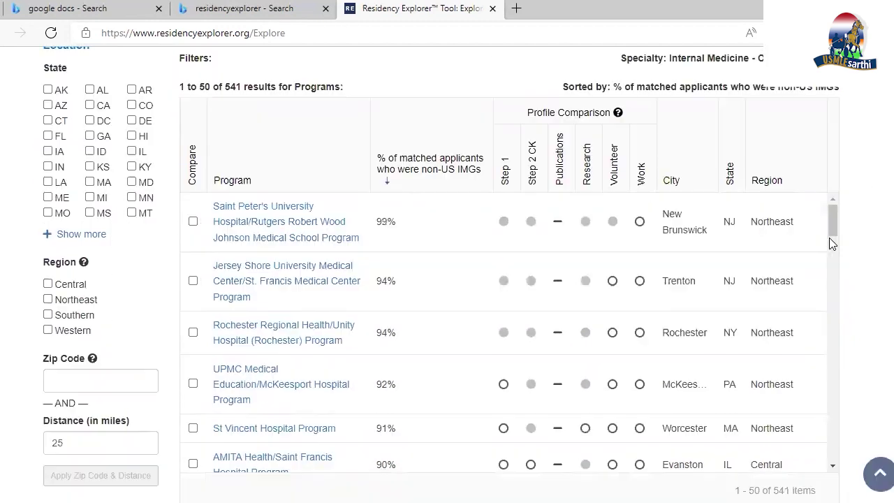
{"action": "scroll", "coordinate": [325, 120], "scroll_direction": "down", "scroll_amount": 1}
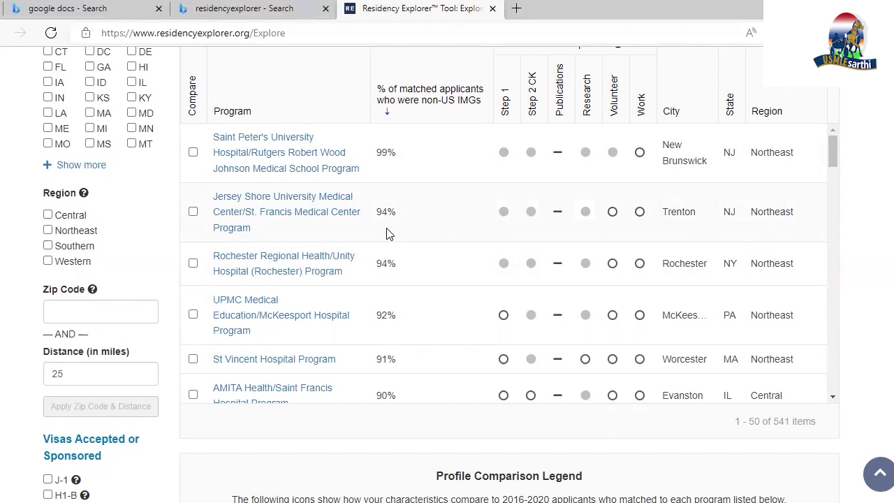
{"action": "scroll", "coordinate": [256, 241], "scroll_direction": "down", "scroll_amount": 1}
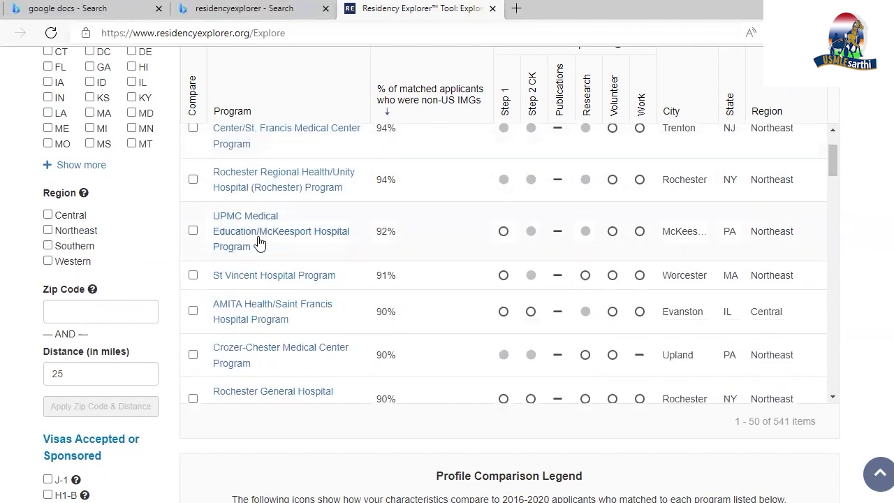
{"action": "scroll", "coordinate": [258, 242], "scroll_direction": "up", "scroll_amount": 1}
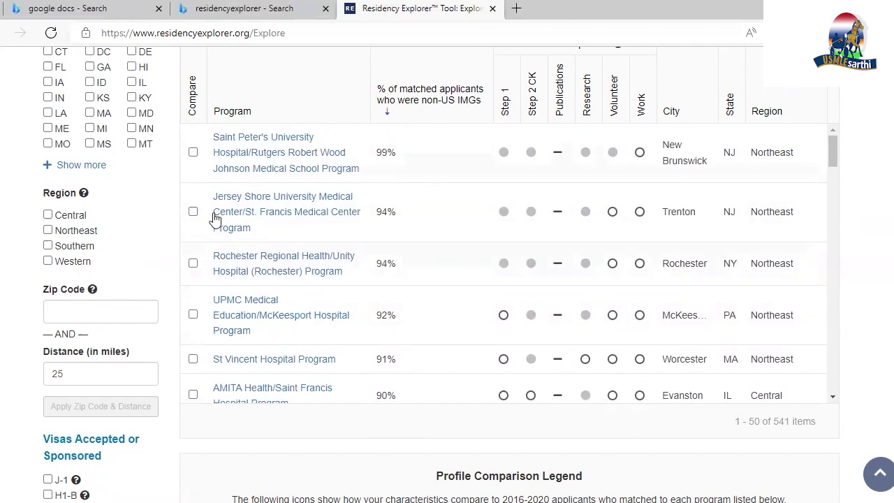
- Filter the programs by the state of Alabama (AL) and look through the matching programs
{"action": "scroll", "coordinate": [156, 233], "scroll_direction": "up", "scroll_amount": 3}
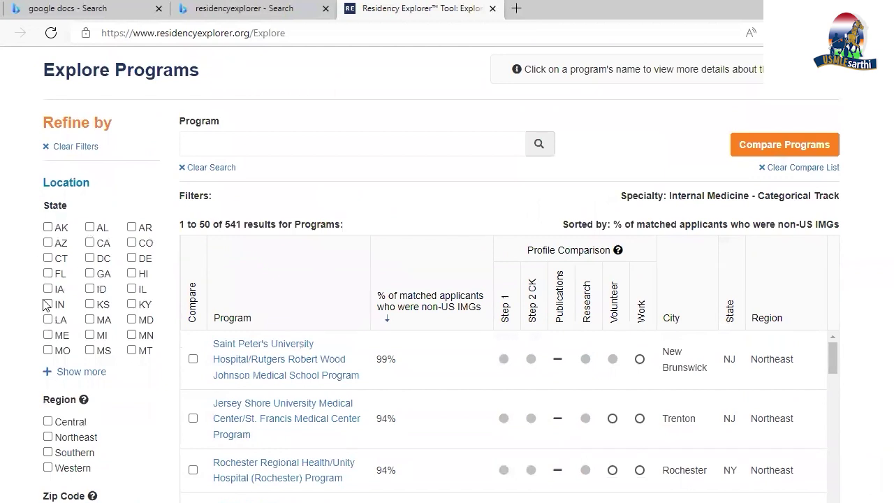
{"action": "left_click", "coordinate": [90, 229]}
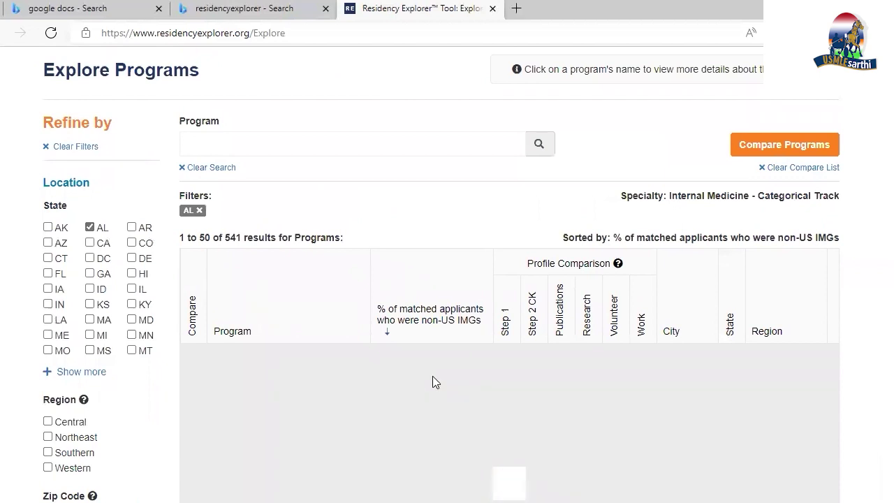
{"action": "scroll", "coordinate": [432, 377], "scroll_direction": "down", "scroll_amount": 2}
{"action": "scroll", "coordinate": [437, 331], "scroll_direction": "up", "scroll_amount": 1}
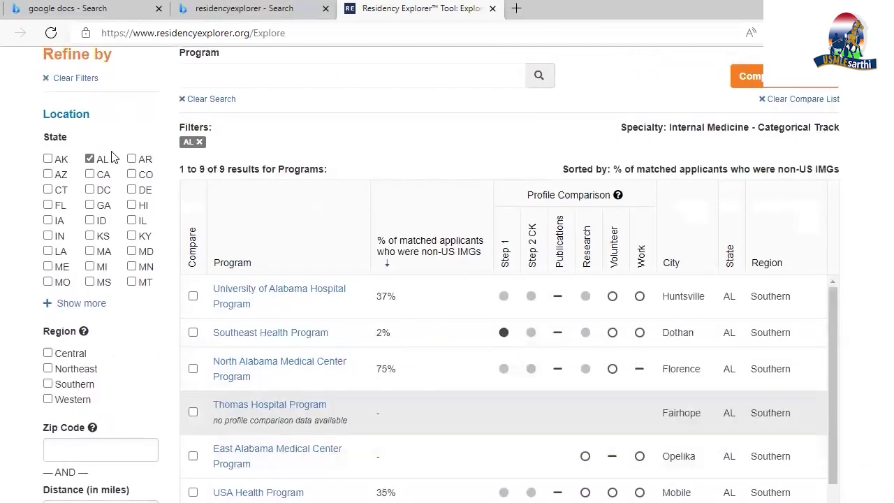
{"action": "scroll", "coordinate": [120, 275], "scroll_direction": "down", "scroll_amount": 2}
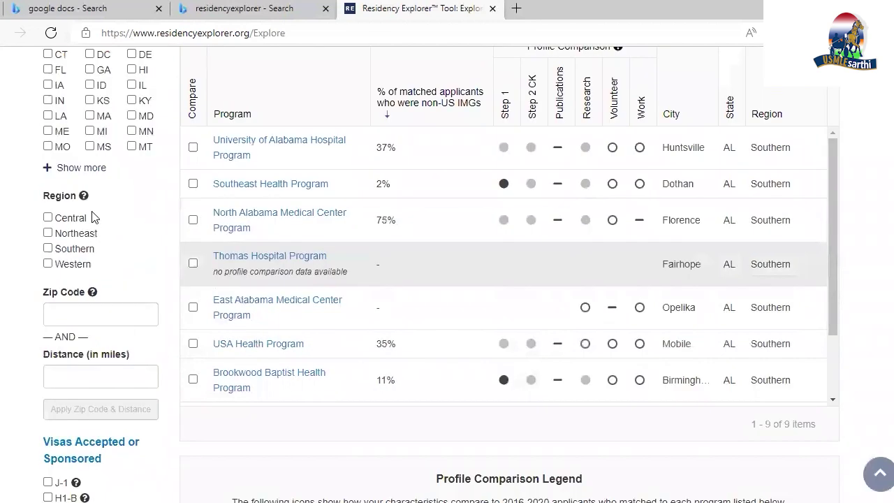
- Check the region, zip code and visa filters, and limit the programs to those accepting or sponsoring J-1 visas
{"action": "mouse_move", "coordinate": [84, 197]}
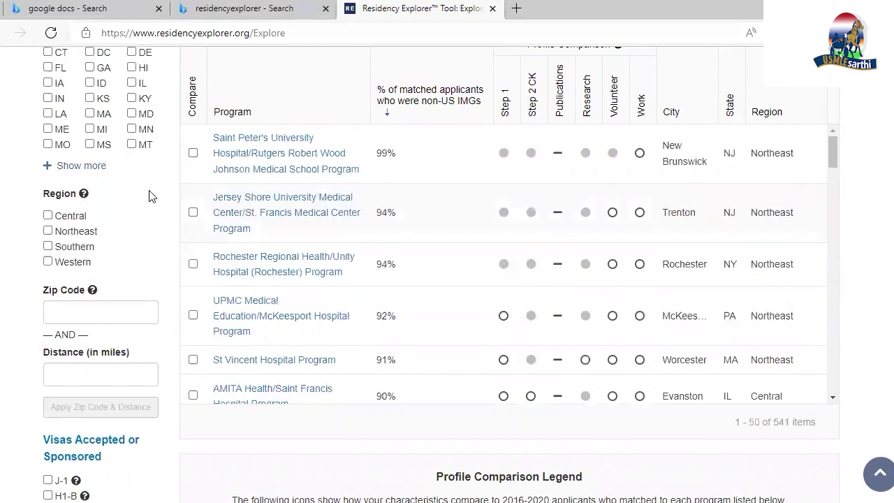
{"action": "scroll", "coordinate": [116, 238], "scroll_direction": "down", "scroll_amount": 2}
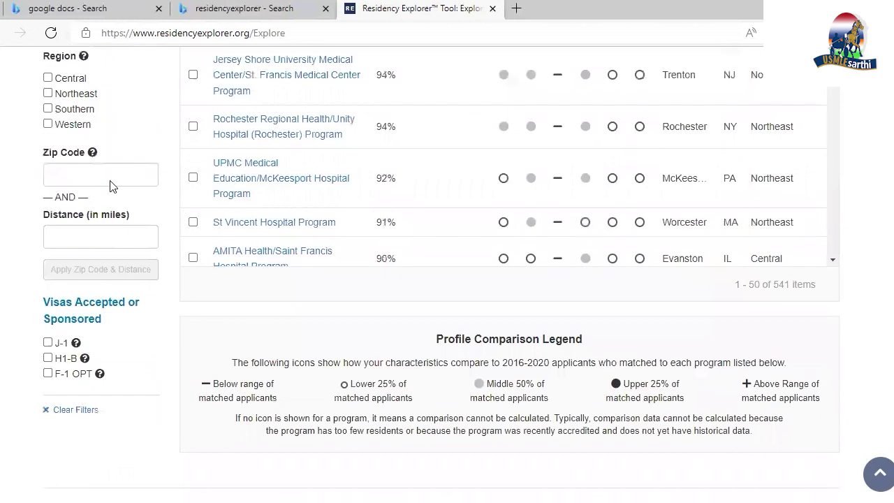
{"action": "scroll", "coordinate": [97, 175], "scroll_direction": "down", "scroll_amount": 3}
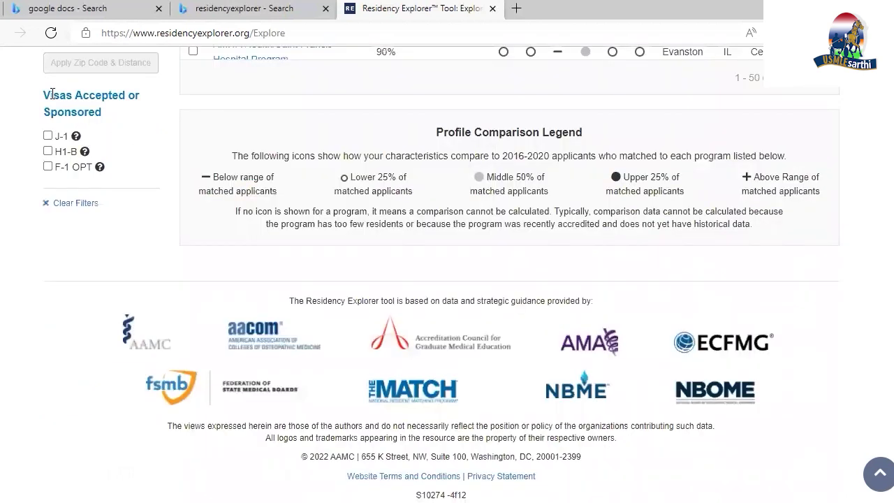
{"action": "left_click", "coordinate": [48, 136]}
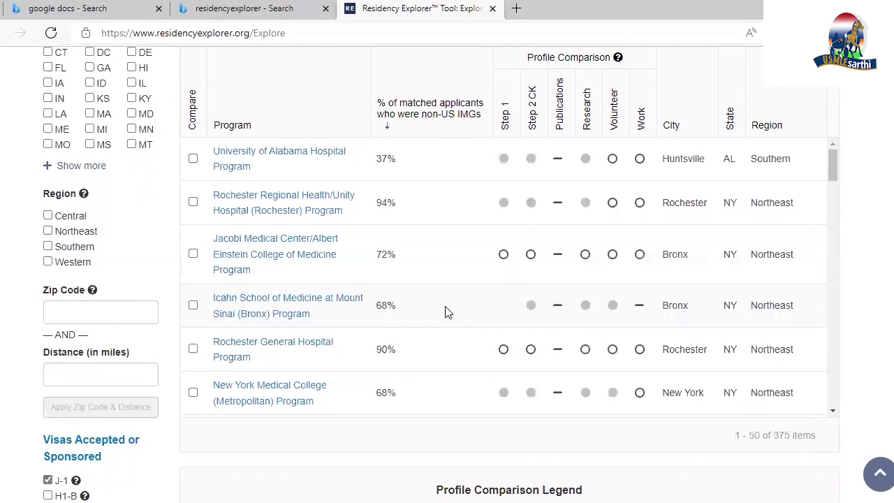
- Sort the J-1 programs by highest percentage of matched non-US IMGs and review the resulting order
{"action": "scroll", "coordinate": [51, 349], "scroll_direction": "down", "scroll_amount": 2}
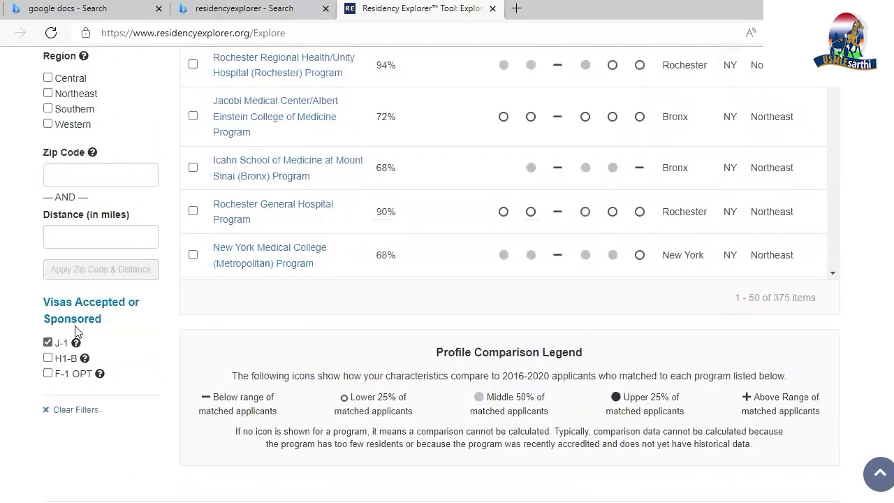
{"action": "scroll", "coordinate": [437, 266], "scroll_direction": "up", "scroll_amount": 3}
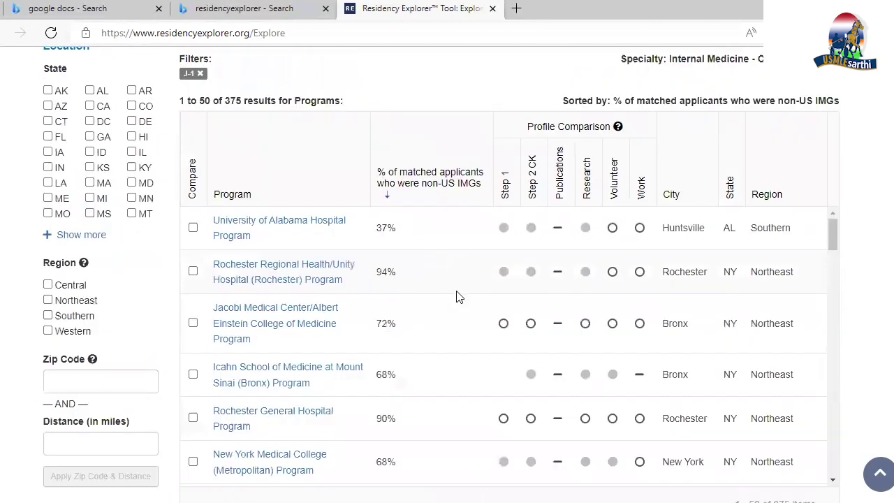
{"action": "scroll", "coordinate": [552, 325], "scroll_direction": "down", "scroll_amount": 1}
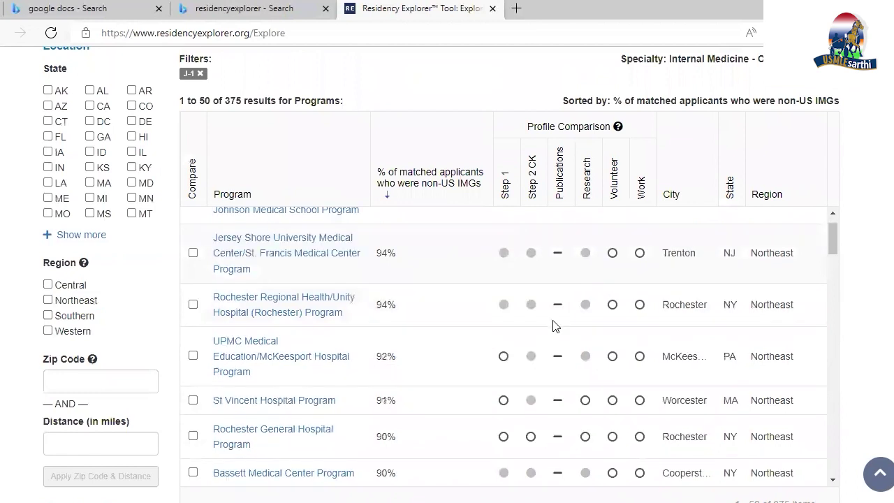
{"action": "scroll", "coordinate": [507, 271], "scroll_direction": "down", "scroll_amount": 1}
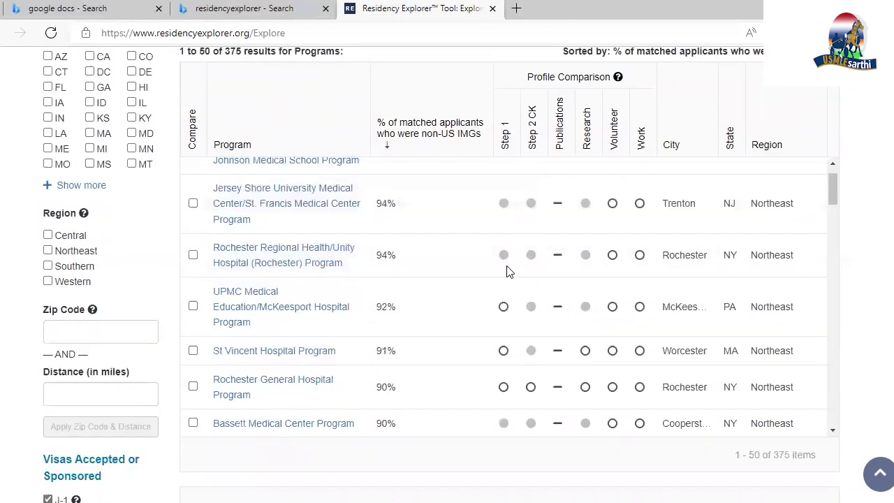
{"action": "scroll", "coordinate": [504, 286], "scroll_direction": "down", "scroll_amount": 1}
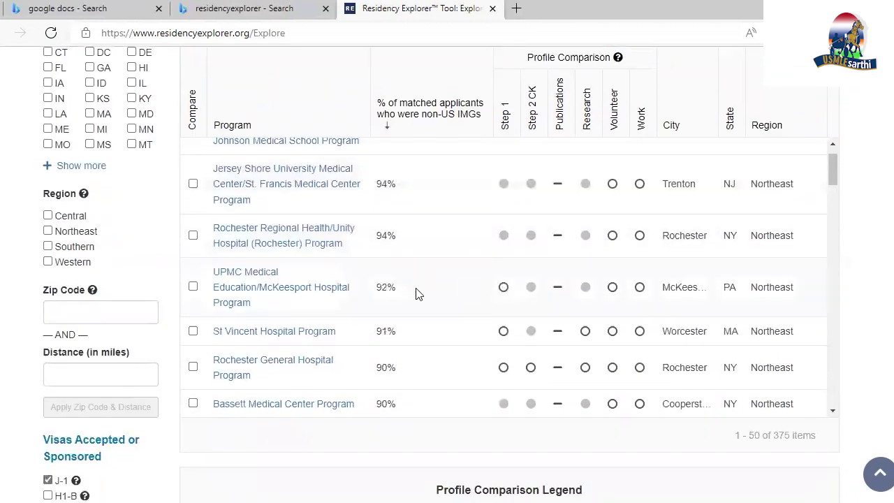
{"action": "scroll", "coordinate": [419, 292], "scroll_direction": "up", "scroll_amount": 1}
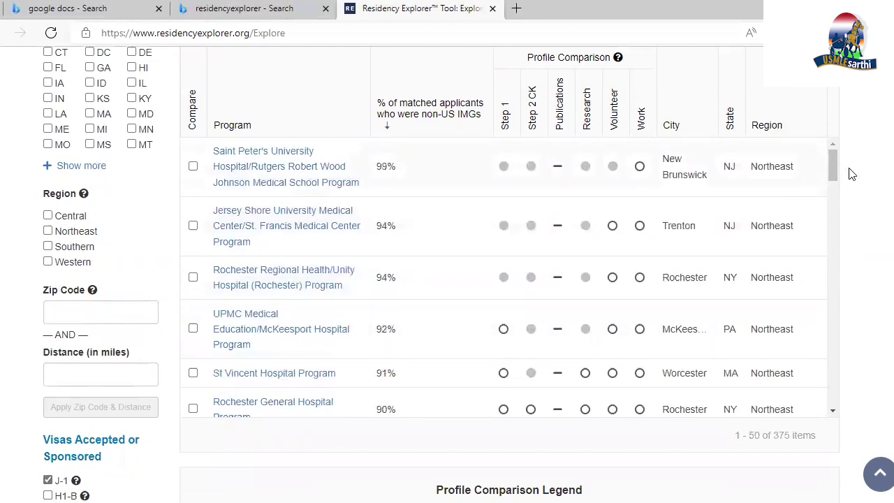
{"action": "scroll", "coordinate": [826, 180], "scroll_direction": "up", "scroll_amount": 1}
{"action": "scroll", "coordinate": [398, 175], "scroll_direction": "up", "scroll_amount": 1}
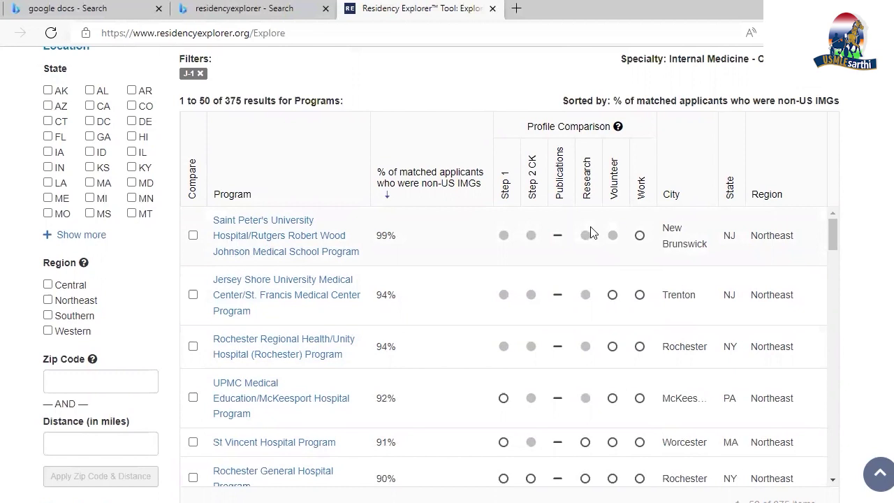
- Read the Profile Comparison legend to interpret the icons shown for each program in the list
{"action": "left_click", "coordinate": [618, 128]}
{"action": "scroll", "coordinate": [463, 316], "scroll_direction": "down", "scroll_amount": 1}
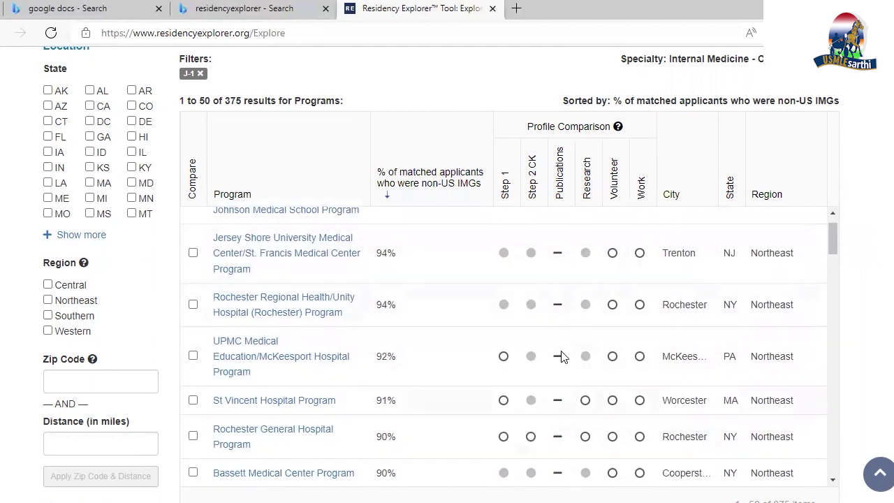
{"action": "scroll", "coordinate": [563, 350], "scroll_direction": "up", "scroll_amount": 1}
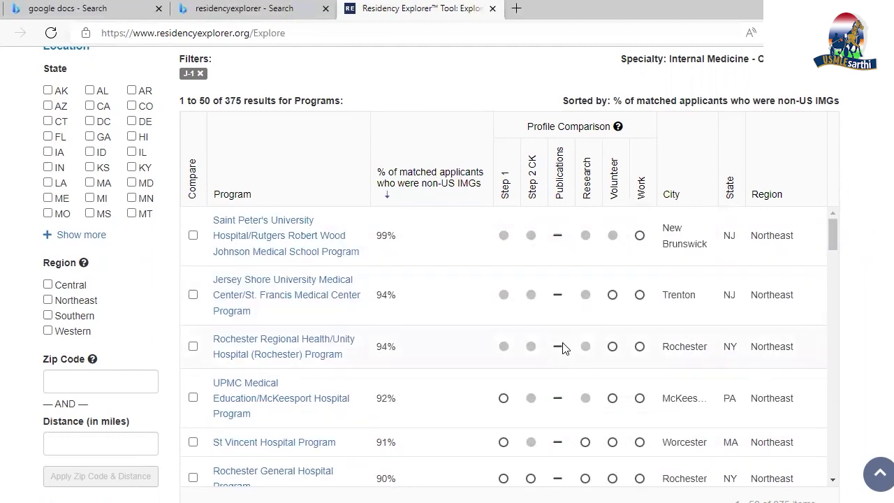
{"action": "mouse_move", "coordinate": [618, 127]}
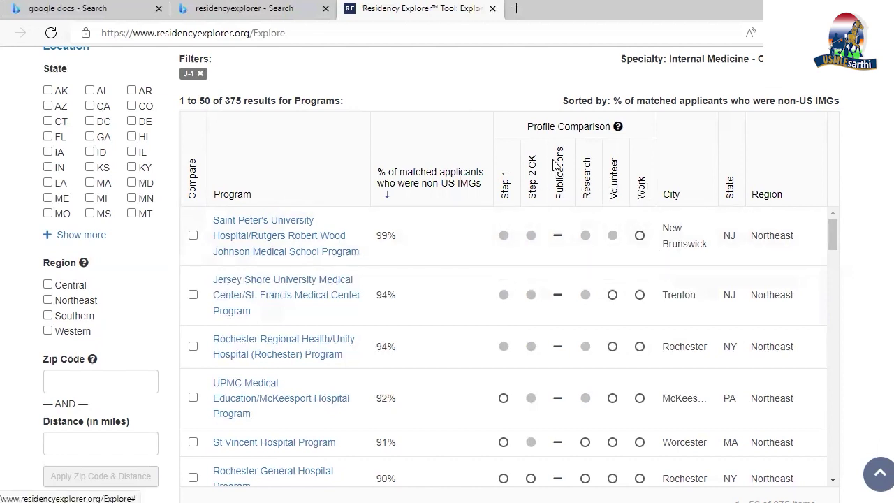
{"action": "mouse_move", "coordinate": [643, 239]}
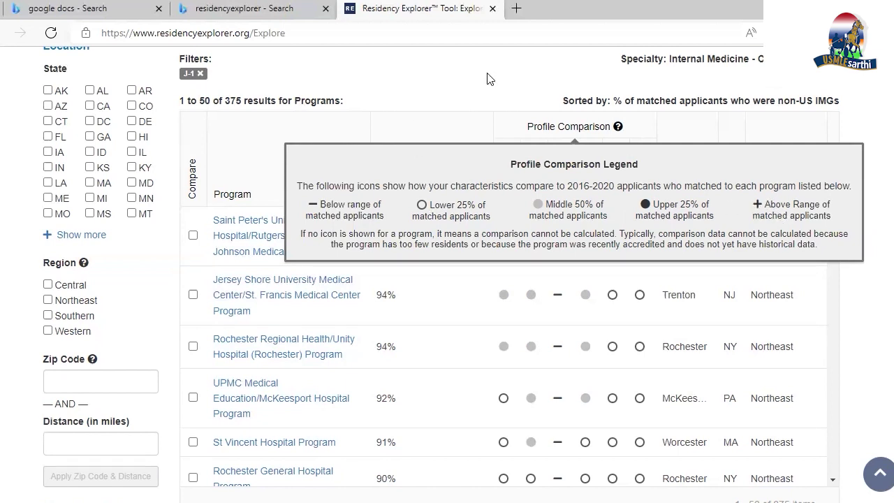
- Compare the Step 1, Step 2 CK, publications, research, volunteer and work icons across the J-1 programs
{"action": "scroll", "coordinate": [525, 215], "scroll_direction": "down", "scroll_amount": 1}
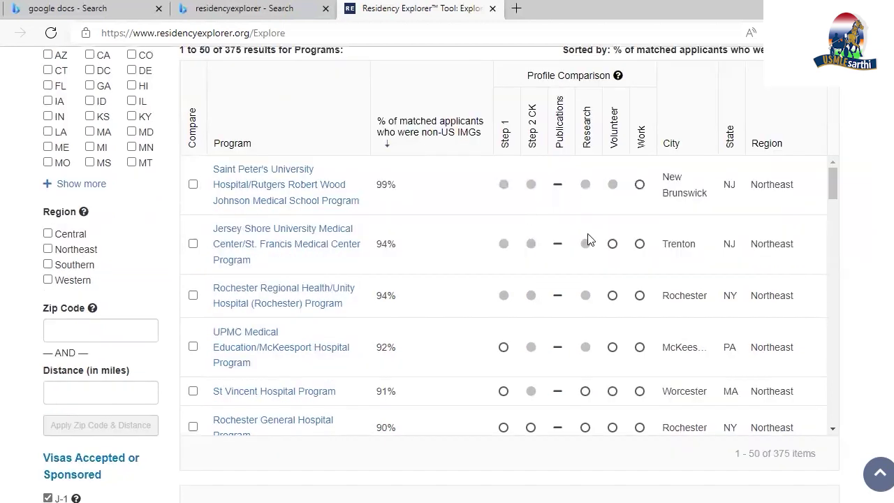
{"action": "scroll", "coordinate": [658, 210], "scroll_direction": "down", "scroll_amount": 1}
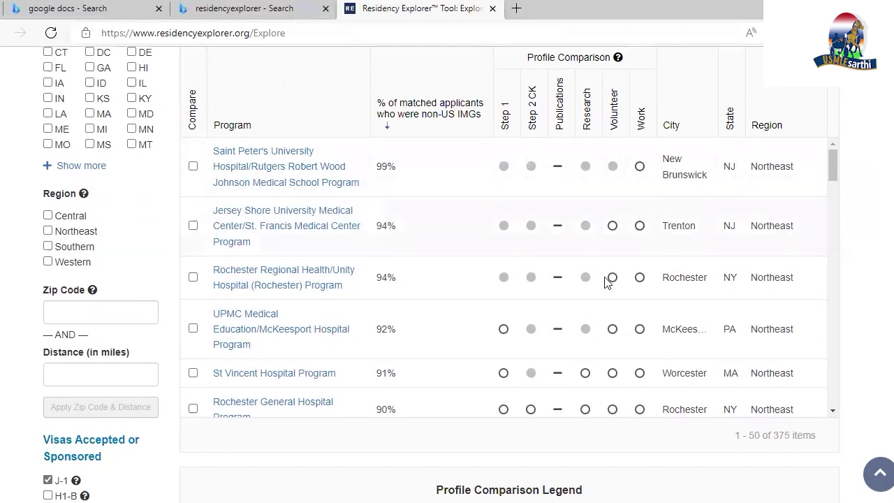
{"action": "scroll", "coordinate": [390, 273], "scroll_direction": "up", "scroll_amount": 1}
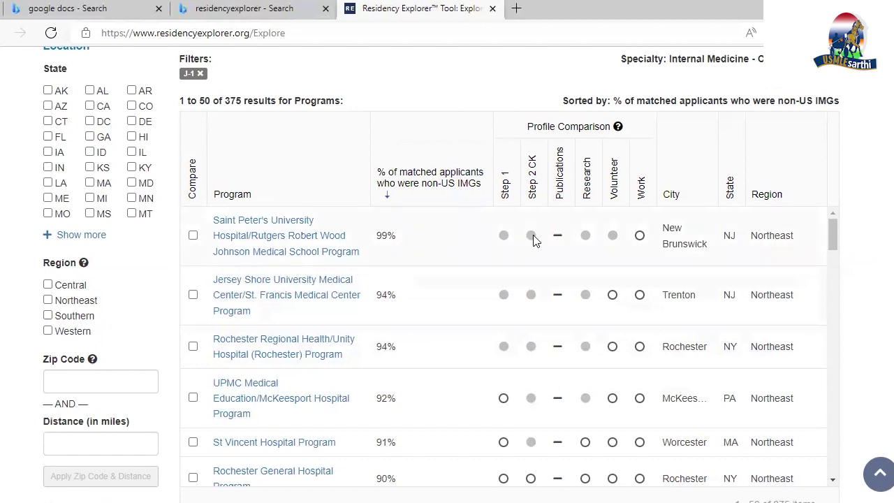
{"action": "mouse_move", "coordinate": [535, 240]}
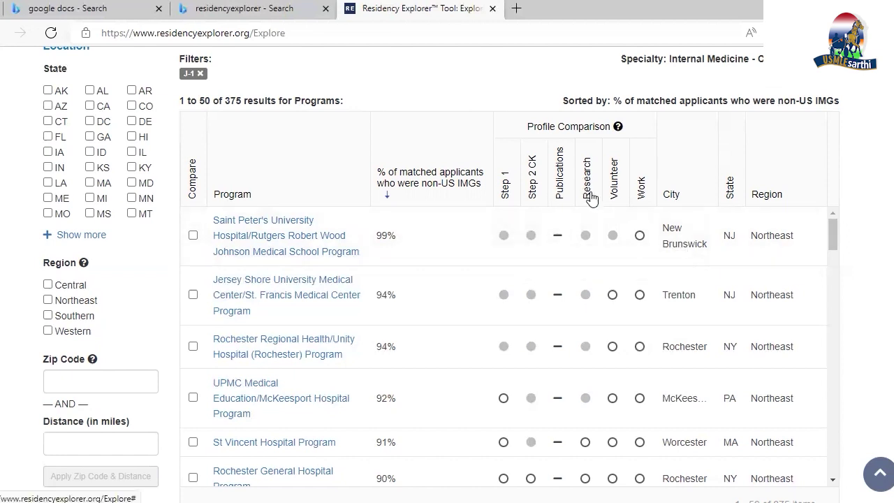
{"action": "scroll", "coordinate": [375, 293], "scroll_direction": "down", "scroll_amount": 1}
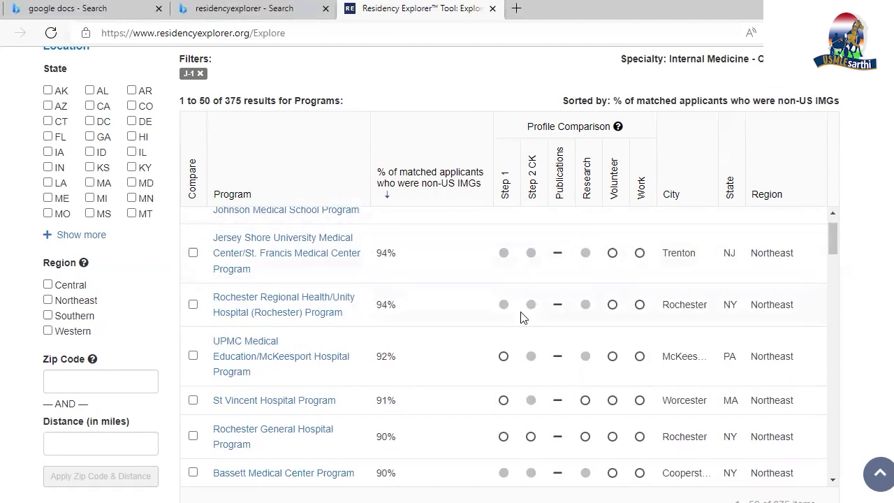
{"action": "scroll", "coordinate": [525, 348], "scroll_direction": "down", "scroll_amount": 1}
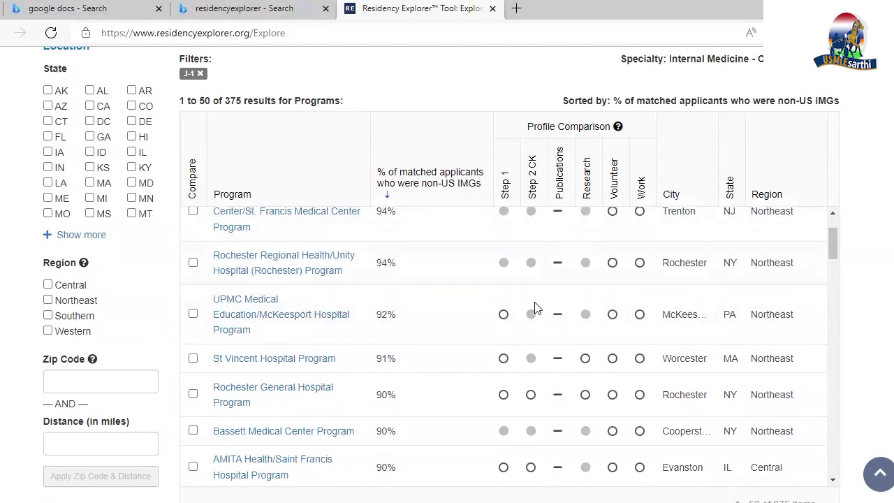
{"action": "scroll", "coordinate": [534, 309], "scroll_direction": "down", "scroll_amount": 1}
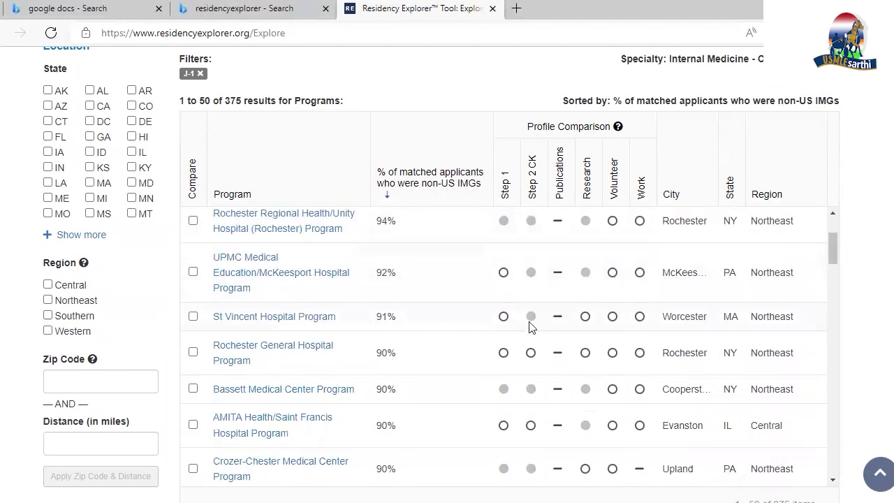
- Examine the Step 1 and Step 2 CK comparison icons across the first 50 J-1 programs, including Harlem Hospital Center's Step 1 icon
{"action": "mouse_move", "coordinate": [532, 317]}
{"action": "scroll", "coordinate": [595, 321], "scroll_direction": "down", "scroll_amount": 3}
{"action": "scroll", "coordinate": [572, 315], "scroll_direction": "down", "scroll_amount": 3}
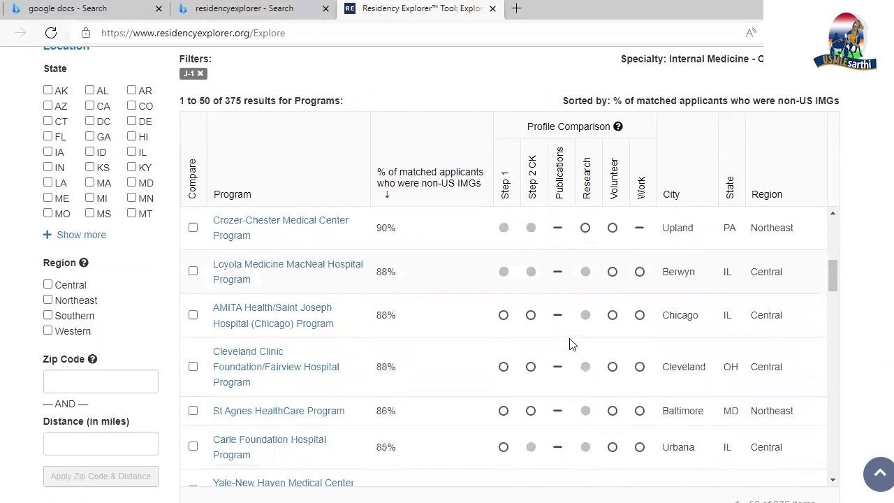
{"action": "scroll", "coordinate": [566, 345], "scroll_direction": "down", "scroll_amount": 1}
{"action": "scroll", "coordinate": [497, 398], "scroll_direction": "down", "scroll_amount": 2}
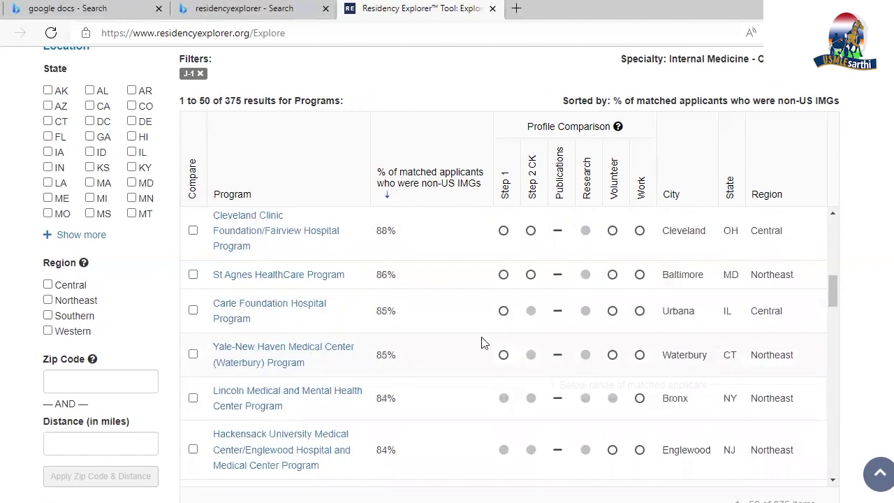
{"action": "scroll", "coordinate": [481, 342], "scroll_direction": "down", "scroll_amount": 3}
{"action": "scroll", "coordinate": [481, 342], "scroll_direction": "down", "scroll_amount": 5}
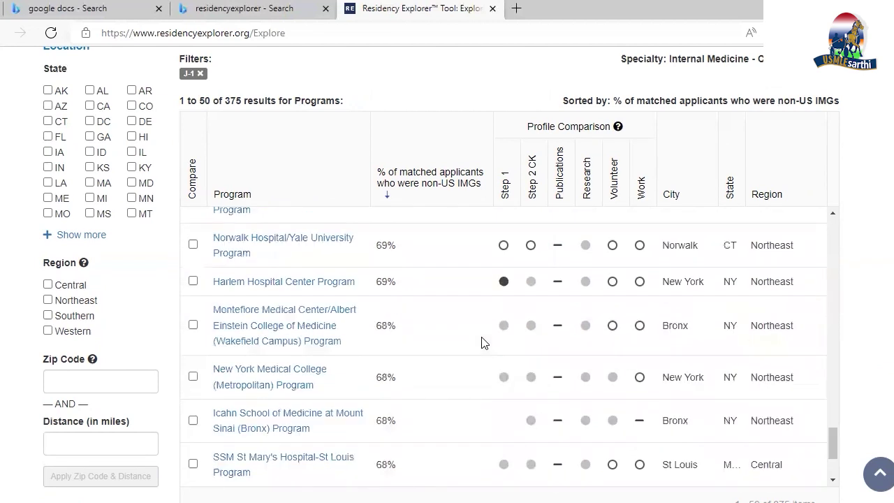
{"action": "scroll", "coordinate": [502, 323], "scroll_direction": "up", "scroll_amount": 1}
{"action": "mouse_move", "coordinate": [501, 326]}
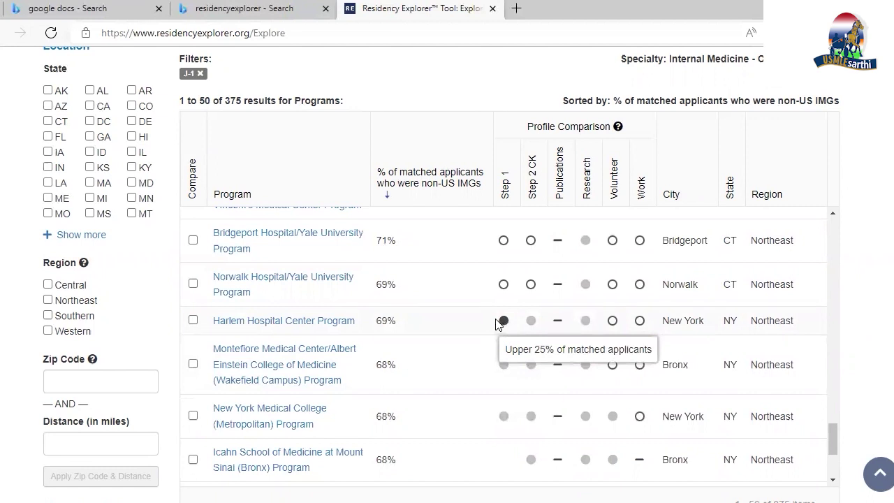
{"action": "scroll", "coordinate": [497, 323], "scroll_direction": "down", "scroll_amount": 1}
{"action": "scroll", "coordinate": [503, 323], "scroll_direction": "down", "scroll_amount": 1}
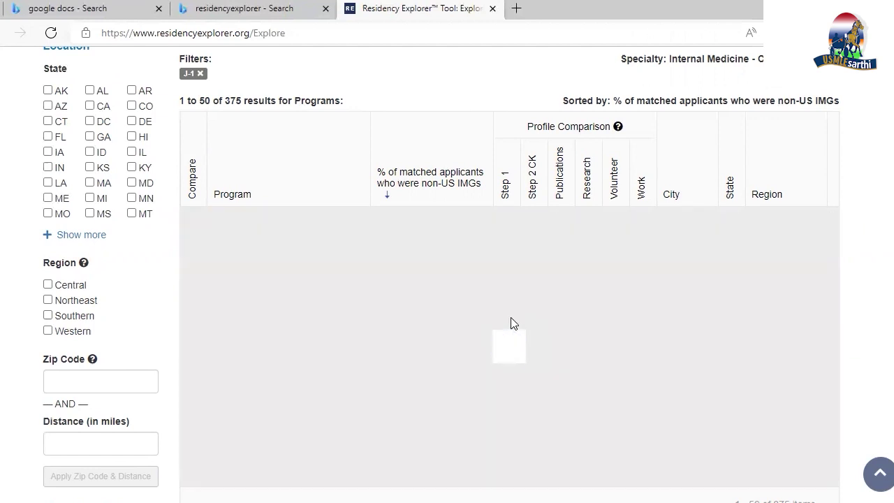
- Examine the profile comparison icons for programs 51 to 100, including the Step 1 and Step 2 CK icons for AdventHealth Florida (Orlando)
{"action": "scroll", "coordinate": [510, 323], "scroll_direction": "down", "scroll_amount": 4}
{"action": "scroll", "coordinate": [510, 324], "scroll_direction": "down", "scroll_amount": 10}
{"action": "scroll", "coordinate": [510, 323], "scroll_direction": "down", "scroll_amount": 6}
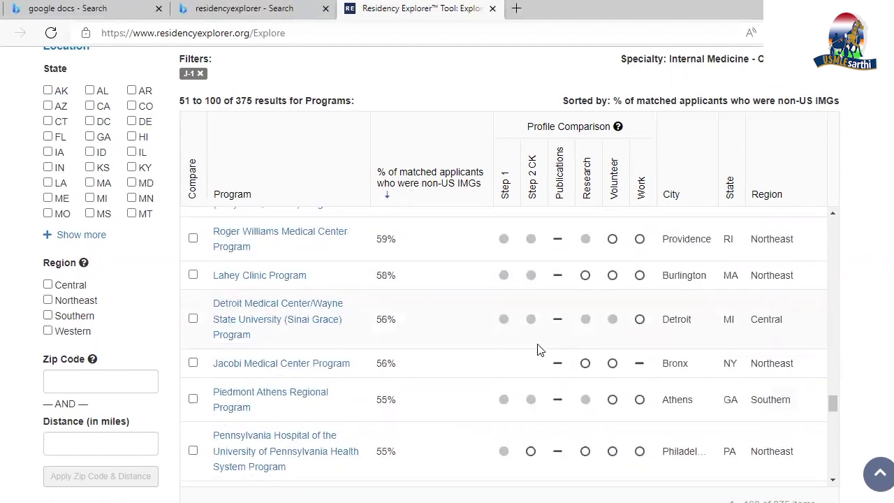
{"action": "scroll", "coordinate": [538, 349], "scroll_direction": "down", "scroll_amount": 5}
{"action": "scroll", "coordinate": [566, 349], "scroll_direction": "down", "scroll_amount": 6}
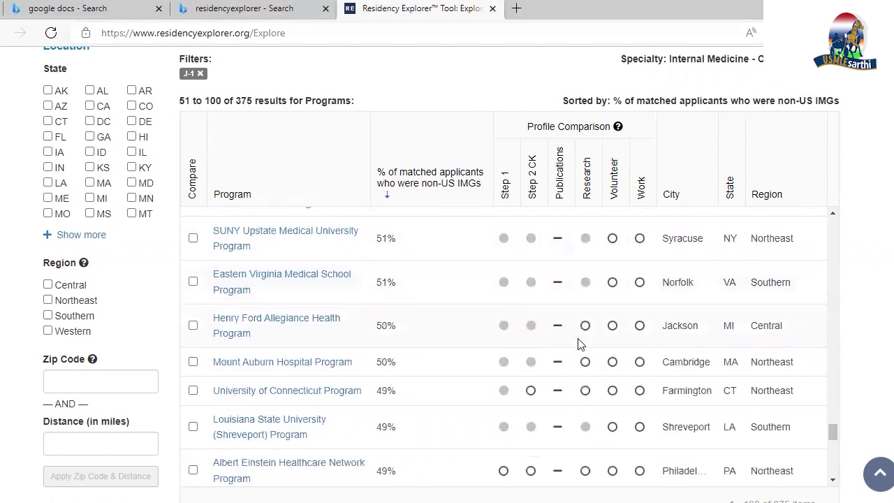
{"action": "scroll", "coordinate": [567, 354], "scroll_direction": "down", "scroll_amount": 1}
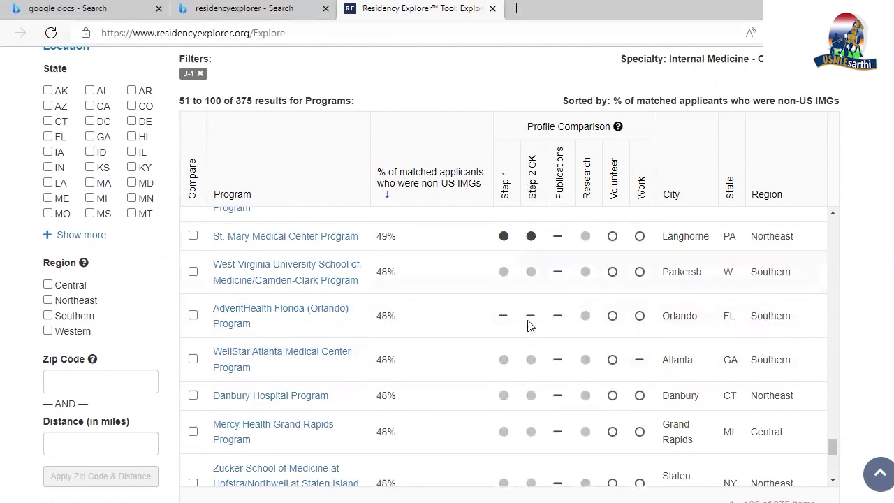
{"action": "mouse_move", "coordinate": [506, 320]}
{"action": "scroll", "coordinate": [547, 322], "scroll_direction": "down", "scroll_amount": 1}
{"action": "scroll", "coordinate": [538, 320], "scroll_direction": "down", "scroll_amount": 3}
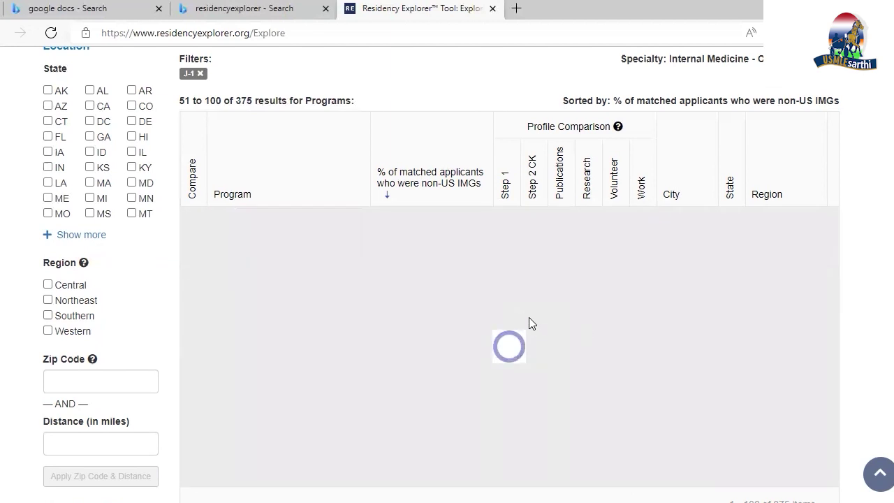
- Load programs 101 to 150 and compare their non-US IMG percentages with the Step 1 and Step 2 CK icons
{"action": "scroll", "coordinate": [529, 317], "scroll_direction": "down", "scroll_amount": 3}
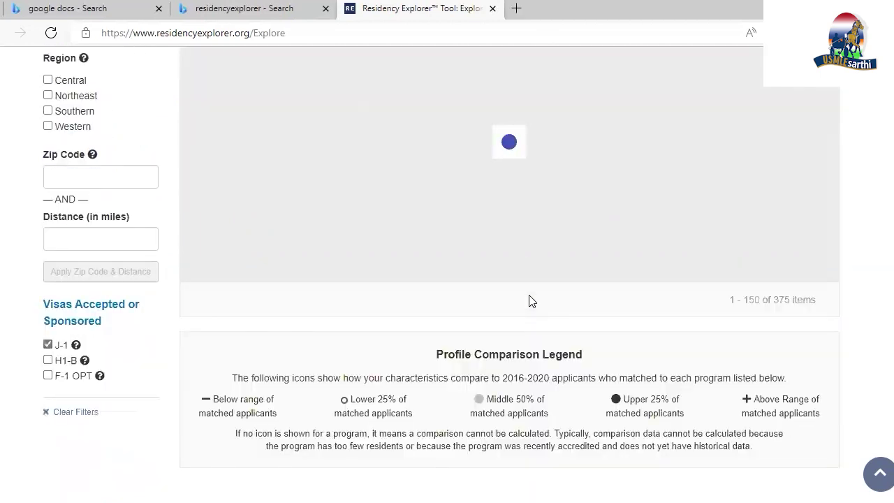
{"action": "scroll", "coordinate": [385, 335], "scroll_direction": "down", "scroll_amount": 3}
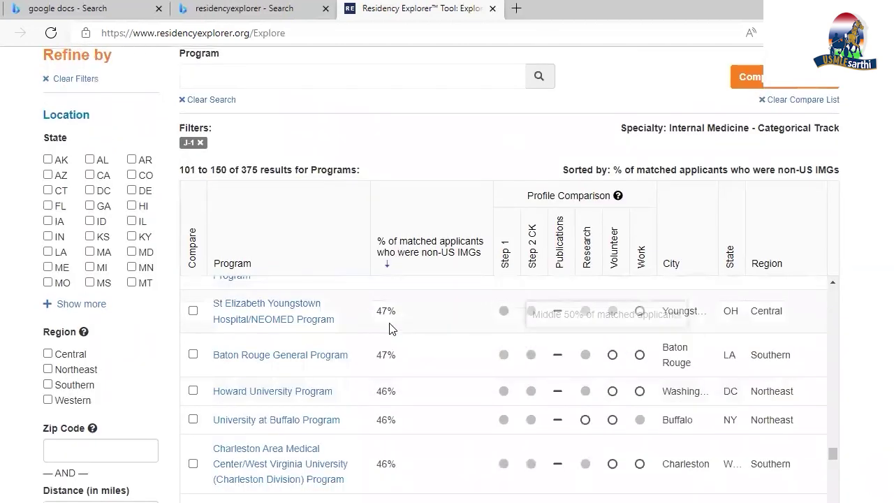
{"action": "scroll", "coordinate": [381, 355], "scroll_direction": "down", "scroll_amount": 10}
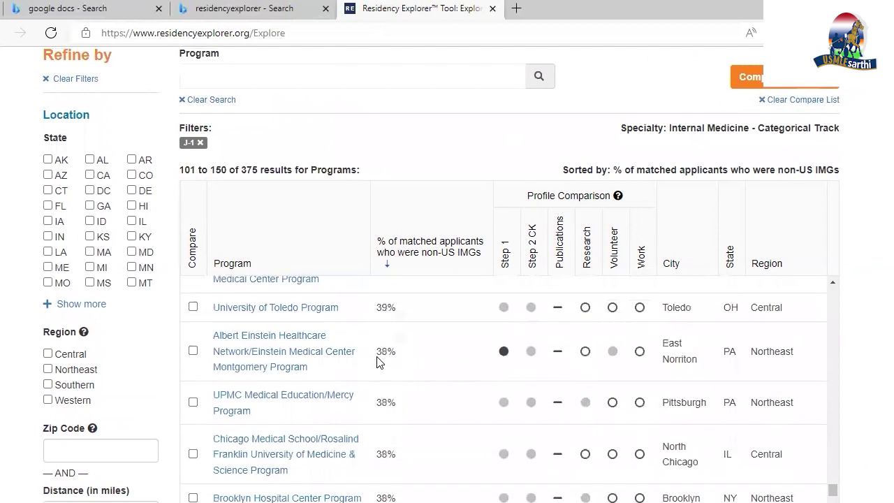
{"action": "scroll", "coordinate": [378, 356], "scroll_direction": "up", "scroll_amount": 1}
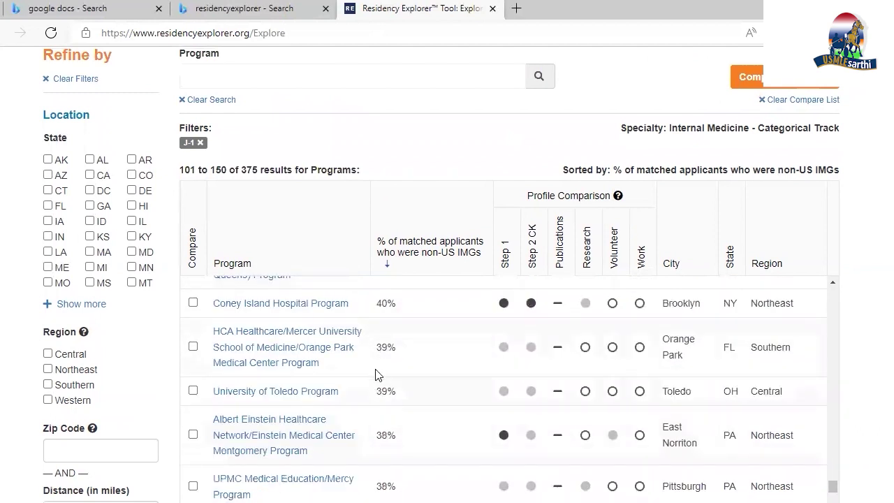
{"action": "scroll", "coordinate": [375, 375], "scroll_direction": "down", "scroll_amount": 3}
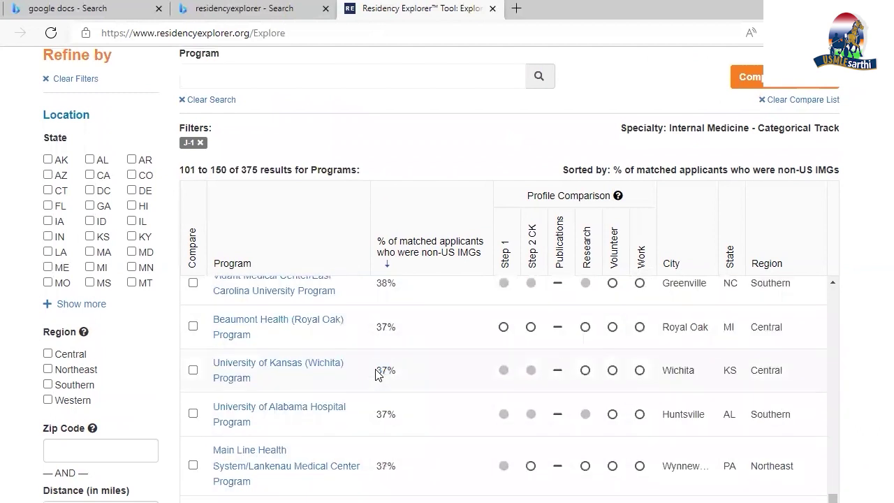
{"action": "scroll", "coordinate": [377, 373], "scroll_direction": "down", "scroll_amount": 4}
{"action": "scroll", "coordinate": [386, 364], "scroll_direction": "down", "scroll_amount": 2}
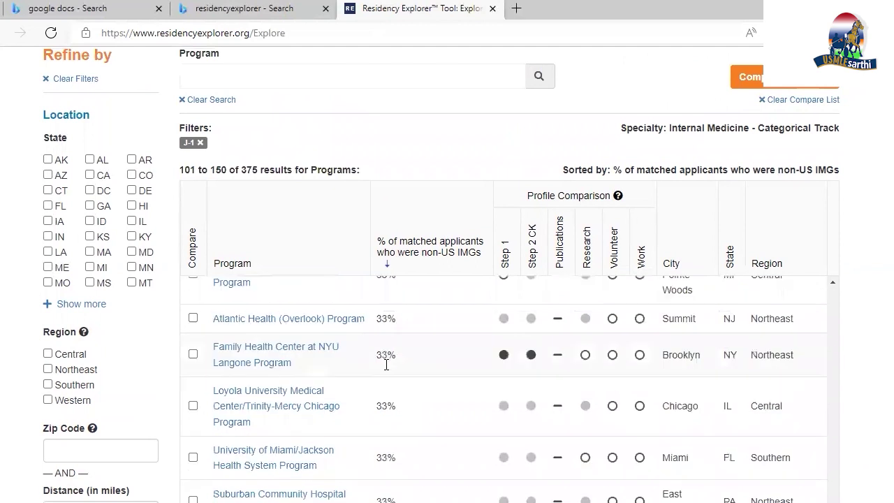
{"action": "scroll", "coordinate": [386, 363], "scroll_direction": "down", "scroll_amount": 2}
{"action": "scroll", "coordinate": [386, 370], "scroll_direction": "down", "scroll_amount": 2}
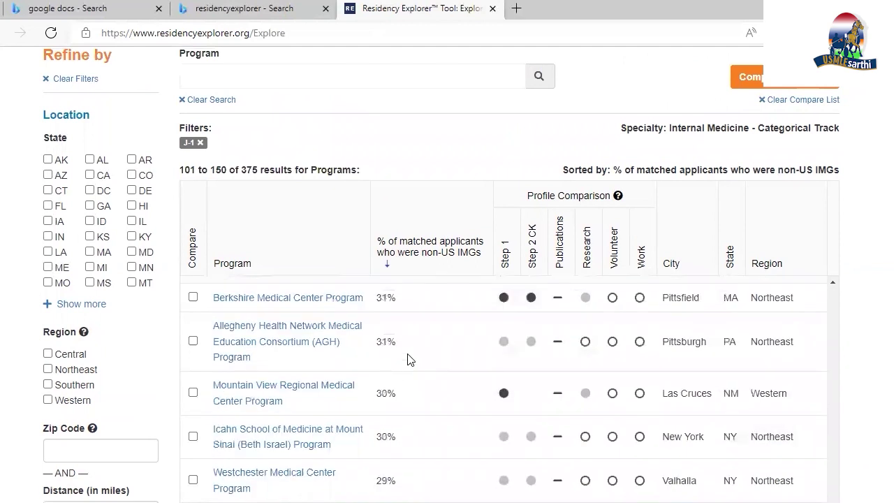
- Review the non-US IMG percentages and profile icons for programs 151 to 200, and return to the start of the list
{"action": "scroll", "coordinate": [408, 356], "scroll_direction": "down", "scroll_amount": 1}
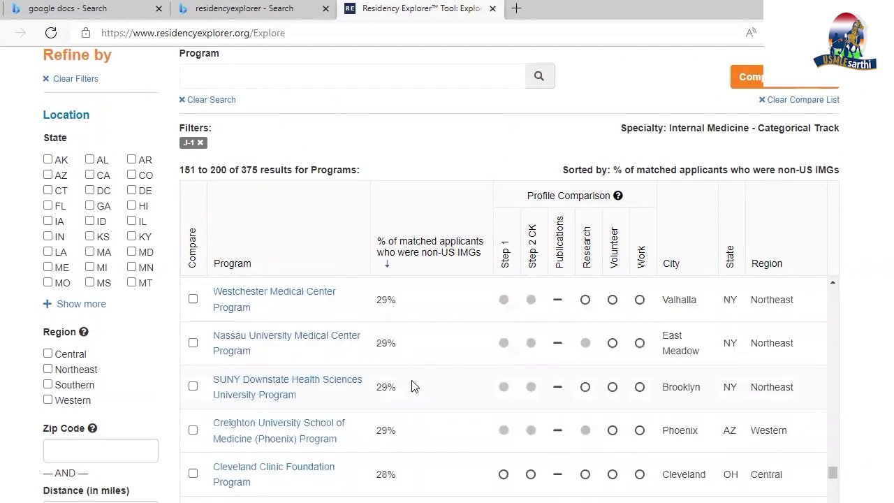
{"action": "scroll", "coordinate": [412, 386], "scroll_direction": "down", "scroll_amount": 3}
{"action": "scroll", "coordinate": [412, 386], "scroll_direction": "down", "scroll_amount": 1}
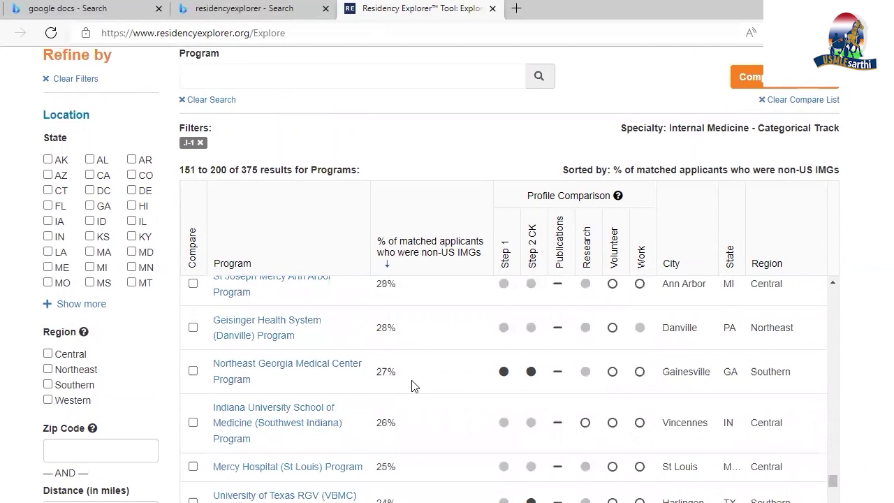
{"action": "scroll", "coordinate": [412, 386], "scroll_direction": "down", "scroll_amount": 3}
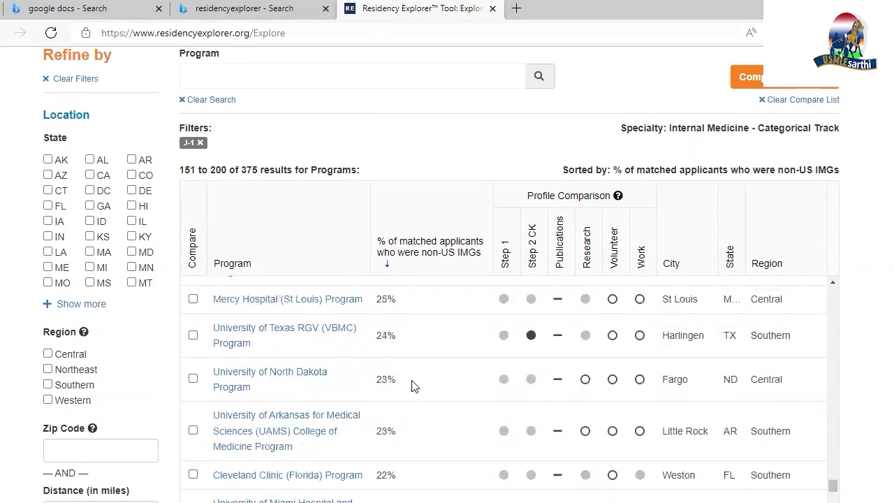
{"action": "scroll", "coordinate": [412, 386], "scroll_direction": "down", "scroll_amount": 3}
{"action": "scroll", "coordinate": [412, 387], "scroll_direction": "down", "scroll_amount": 3}
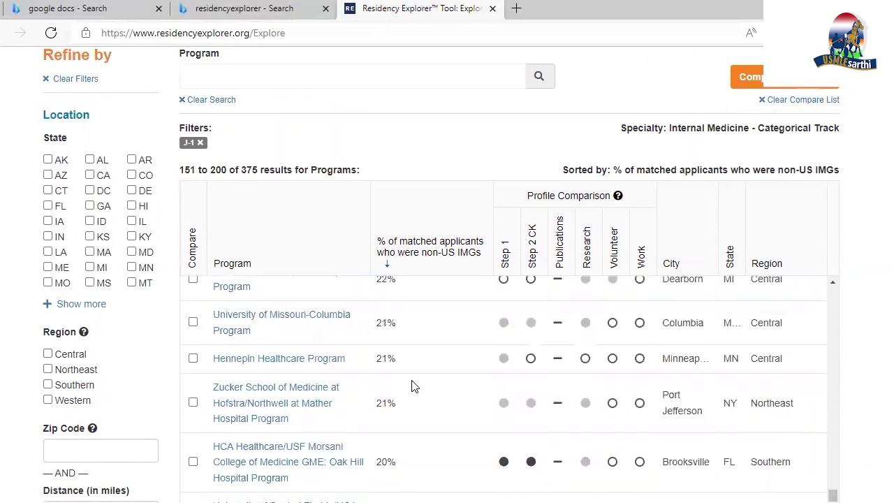
{"action": "scroll", "coordinate": [412, 386], "scroll_direction": "down", "scroll_amount": 3}
{"action": "scroll", "coordinate": [515, 363], "scroll_direction": "down", "scroll_amount": 3}
{"action": "scroll", "coordinate": [486, 406], "scroll_direction": "up", "scroll_amount": 12}
{"action": "scroll", "coordinate": [480, 406], "scroll_direction": "up", "scroll_amount": 12}
{"action": "scroll", "coordinate": [479, 401], "scroll_direction": "up", "scroll_amount": 12}
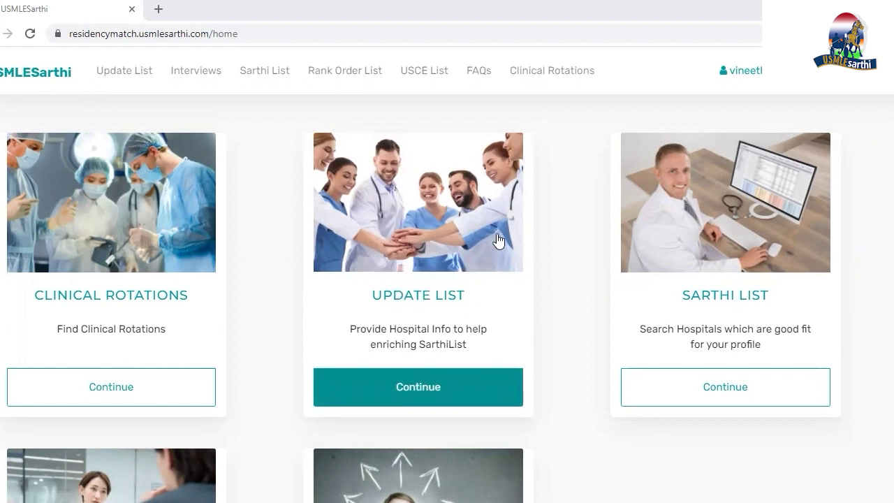
- Look over the available sections on the USMLESarthi home page and open the account's profile page
{"action": "scroll", "coordinate": [577, 227], "scroll_direction": "down", "scroll_amount": 4}
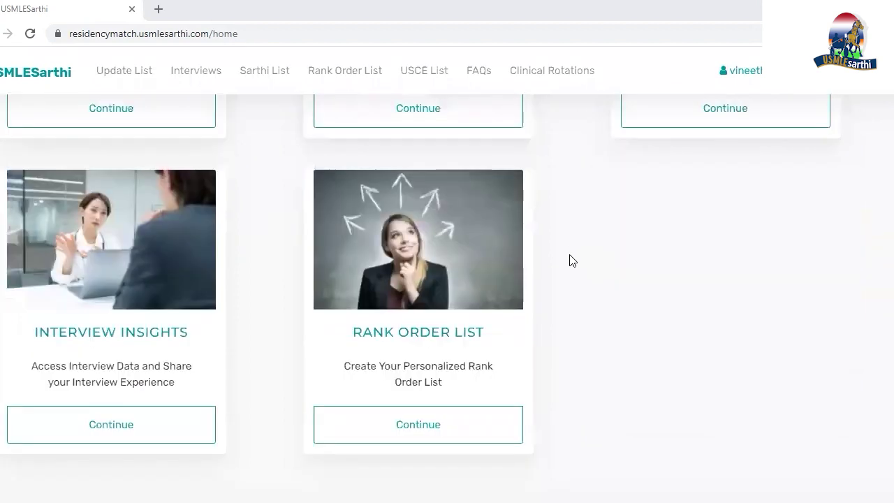
{"action": "scroll", "coordinate": [570, 259], "scroll_direction": "up", "scroll_amount": 4}
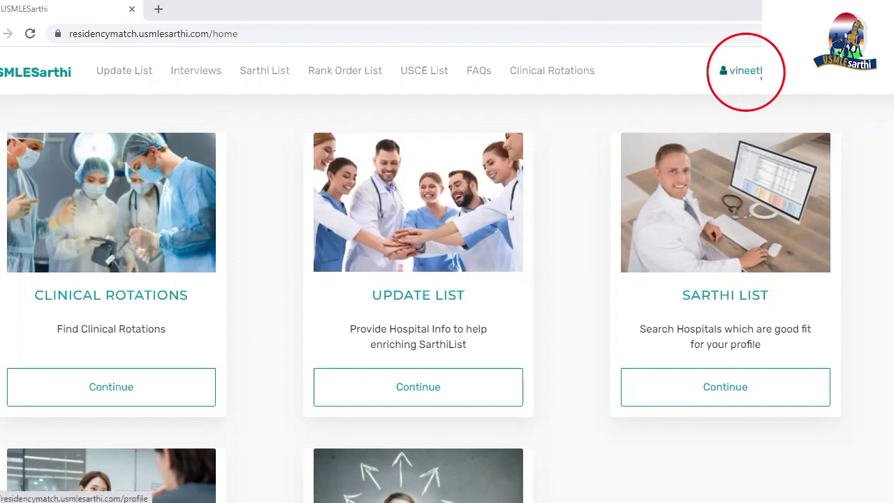
{"action": "left_click", "coordinate": [761, 78]}
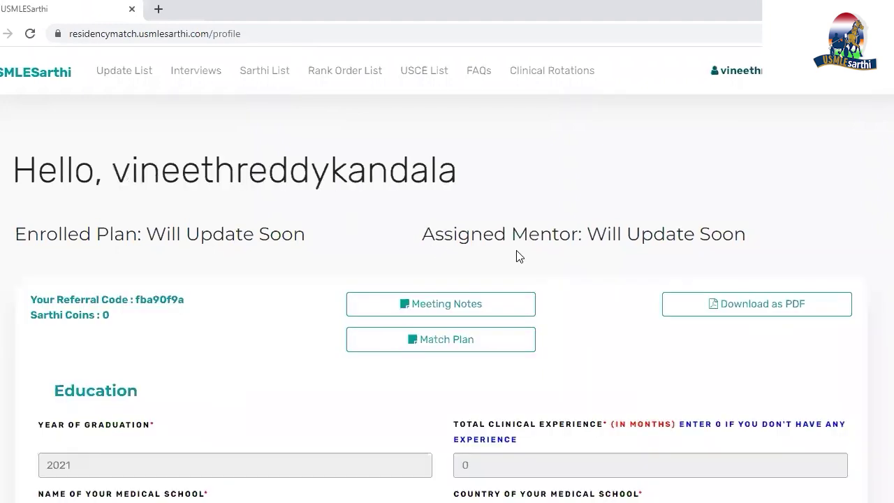
- Look through the profile's education, visa requirement, USMLE score and experience fields, and return to the Education section
{"action": "scroll", "coordinate": [518, 256], "scroll_direction": "down", "scroll_amount": 4}
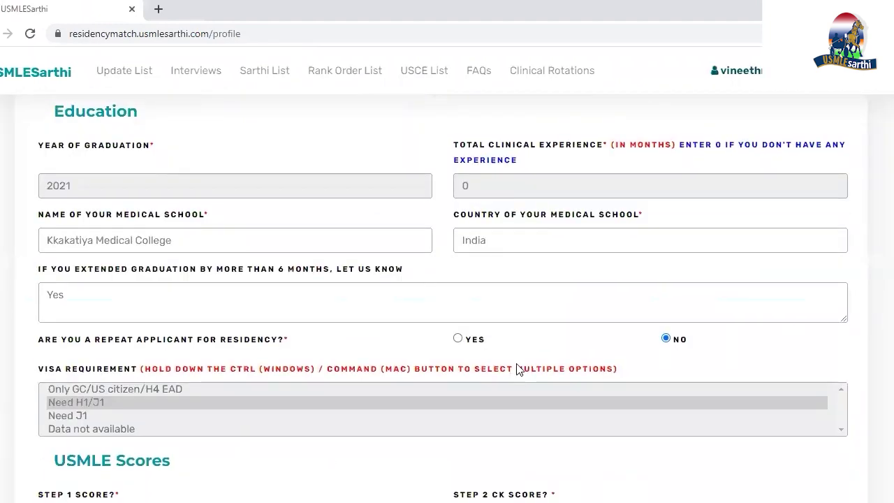
{"action": "scroll", "coordinate": [515, 368], "scroll_direction": "down", "scroll_amount": 2}
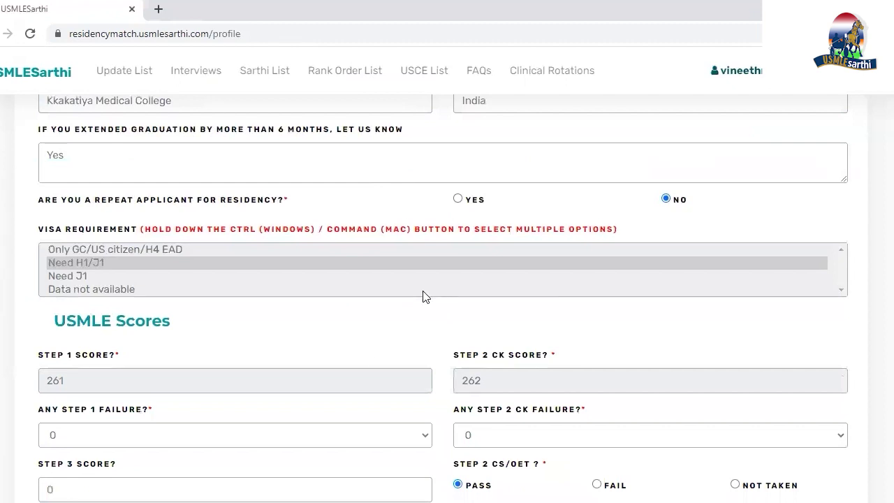
{"action": "scroll", "coordinate": [423, 299], "scroll_direction": "down", "scroll_amount": 5}
{"action": "scroll", "coordinate": [424, 299], "scroll_direction": "down", "scroll_amount": 3}
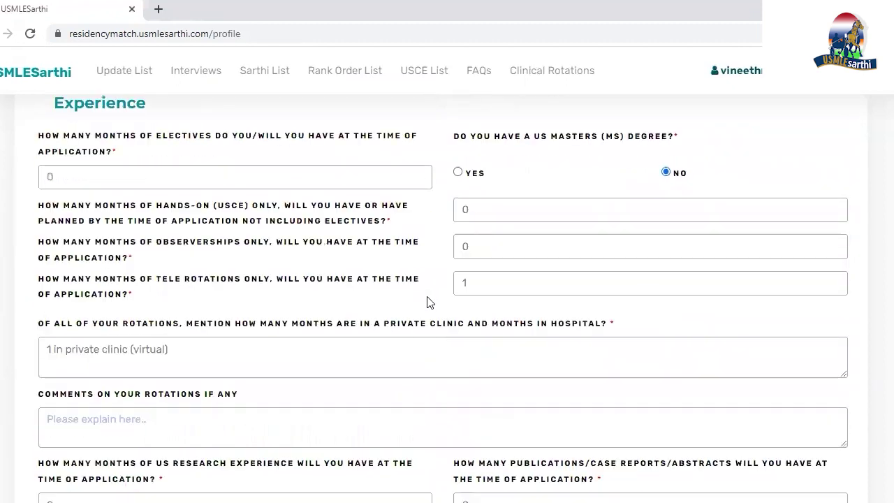
{"action": "scroll", "coordinate": [429, 300], "scroll_direction": "up", "scroll_amount": 5}
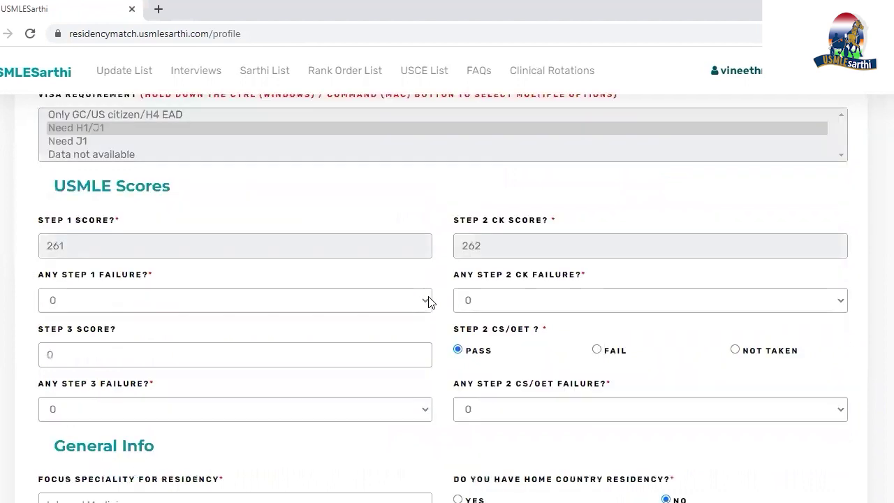
{"action": "scroll", "coordinate": [72, 334], "scroll_direction": "up", "scroll_amount": 5}
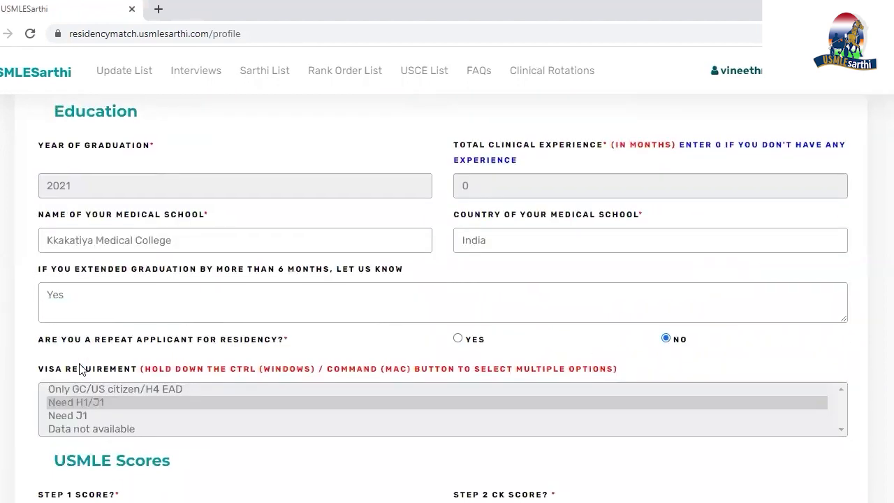
{"action": "scroll", "coordinate": [414, 291], "scroll_direction": "up", "scroll_amount": 2}
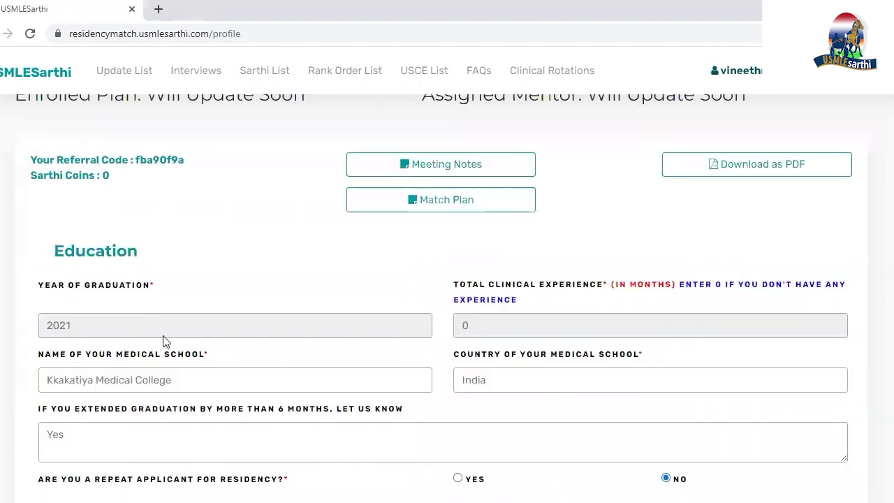
- Review the profile from the visa requirement and USMLE scores through rotations, research experience, publications and the Other section
{"action": "scroll", "coordinate": [251, 264], "scroll_direction": "down", "scroll_amount": 4}
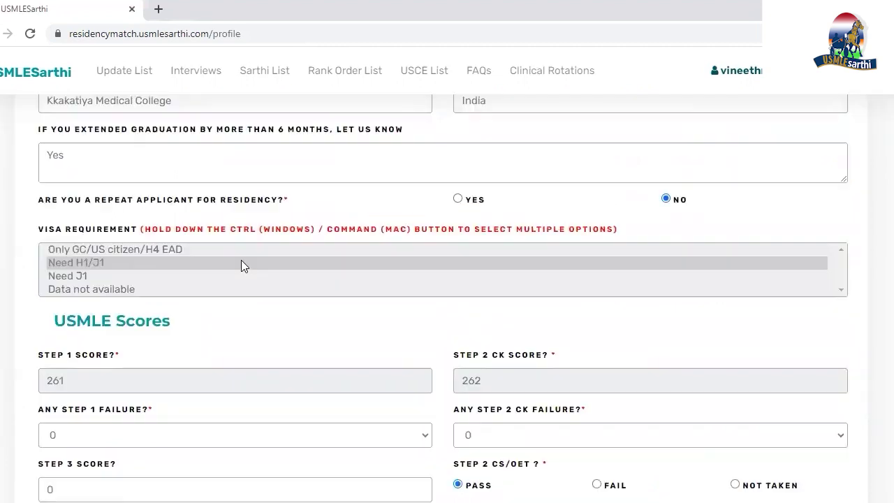
{"action": "scroll", "coordinate": [291, 245], "scroll_direction": "down", "scroll_amount": 3}
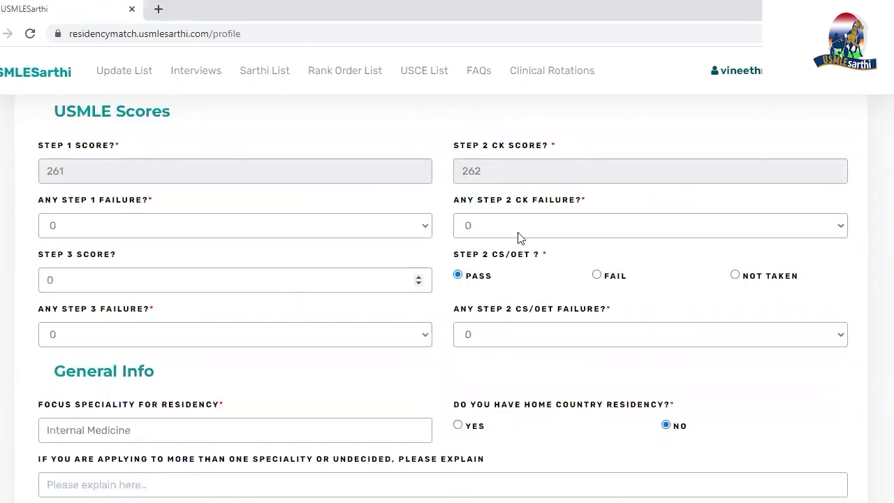
{"action": "scroll", "coordinate": [508, 246], "scroll_direction": "down", "scroll_amount": 5}
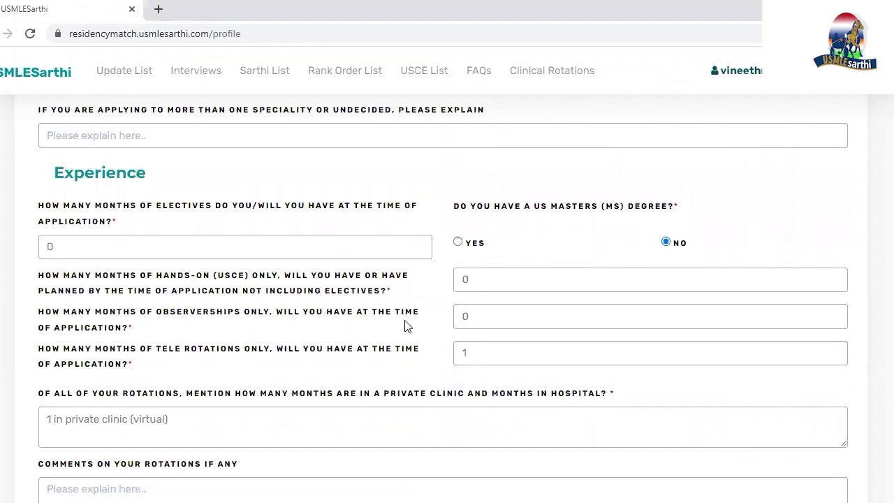
{"action": "scroll", "coordinate": [398, 323], "scroll_direction": "down", "scroll_amount": 1}
{"action": "scroll", "coordinate": [286, 269], "scroll_direction": "down", "scroll_amount": 1}
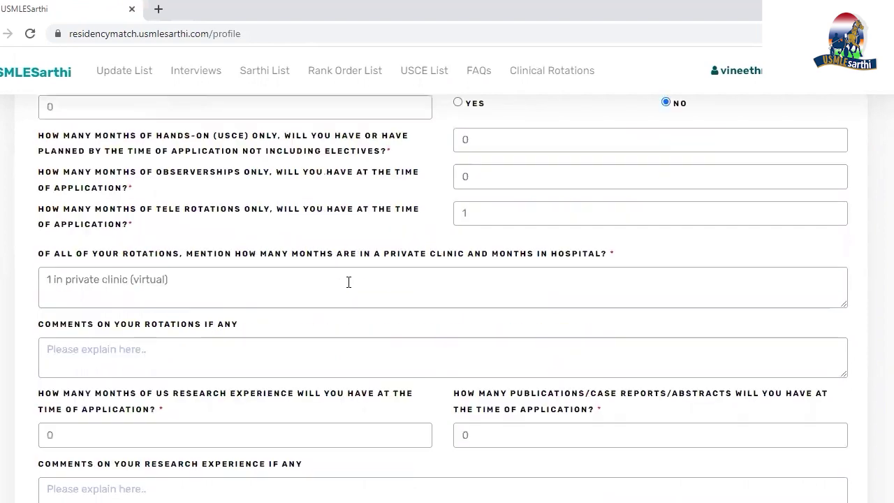
{"action": "scroll", "coordinate": [295, 314], "scroll_direction": "down", "scroll_amount": 3}
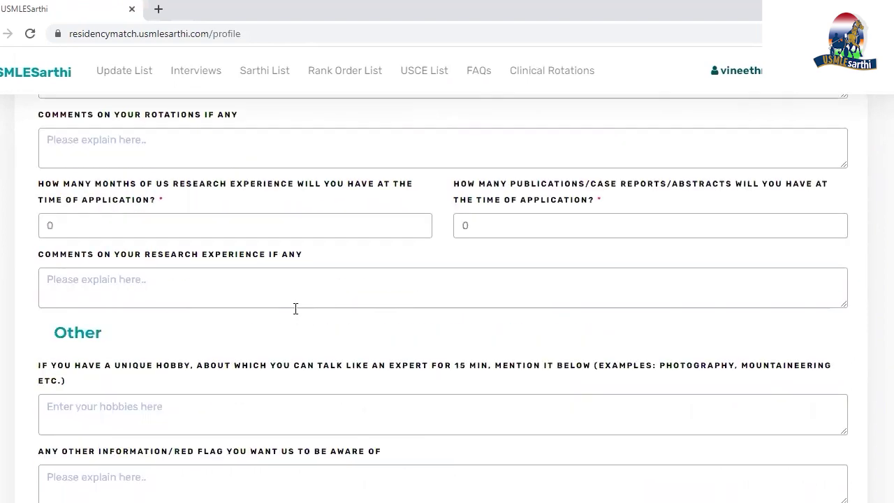
- Read the hobby, red flag and referral source fields in the Other section, and return to the start of the profile
{"action": "scroll", "coordinate": [519, 282], "scroll_direction": "down", "scroll_amount": 2}
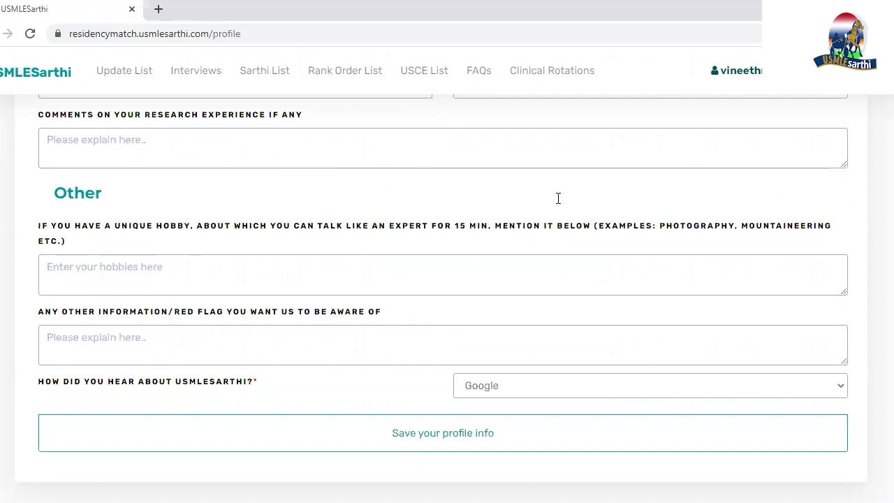
{"action": "scroll", "coordinate": [328, 318], "scroll_direction": "up", "scroll_amount": 1}
{"action": "scroll", "coordinate": [328, 317], "scroll_direction": "up", "scroll_amount": 4}
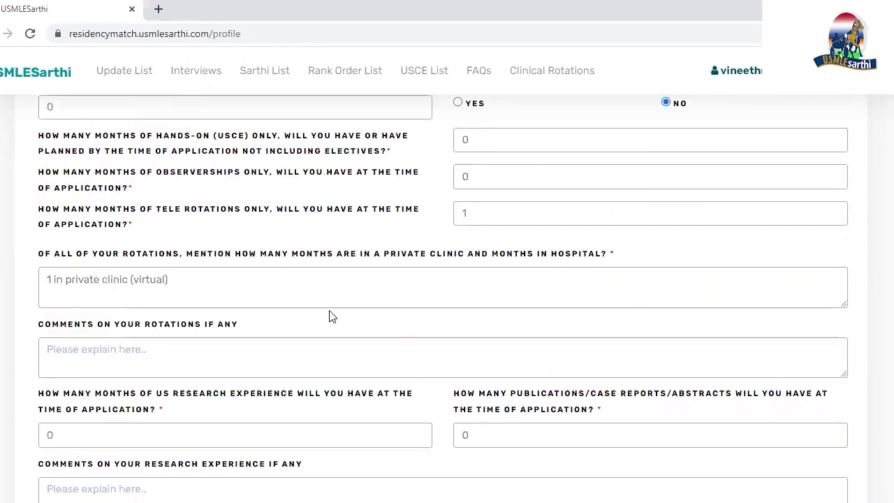
{"action": "scroll", "coordinate": [332, 315], "scroll_direction": "up", "scroll_amount": 6}
{"action": "scroll", "coordinate": [333, 311], "scroll_direction": "up", "scroll_amount": 8}
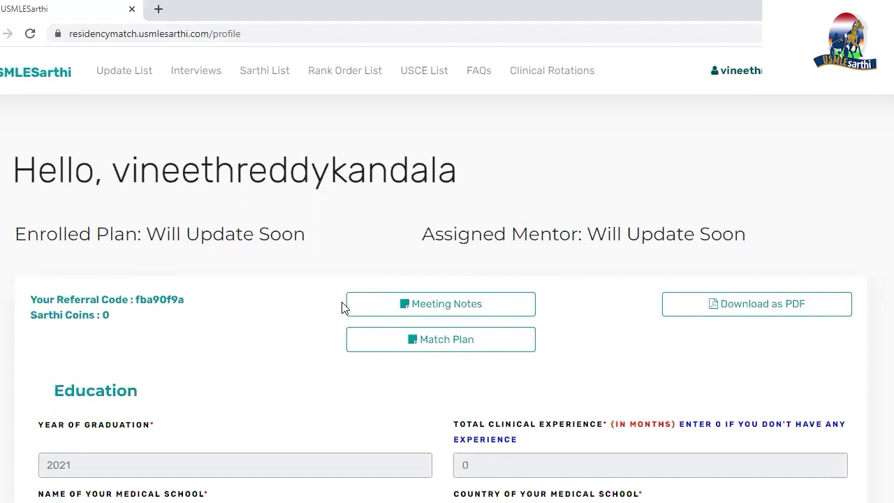
- Recheck the profile entries from Education through USMLE Scores, Experience and Other, and save the profile info
{"action": "scroll", "coordinate": [341, 339], "scroll_direction": "down", "scroll_amount": 4}
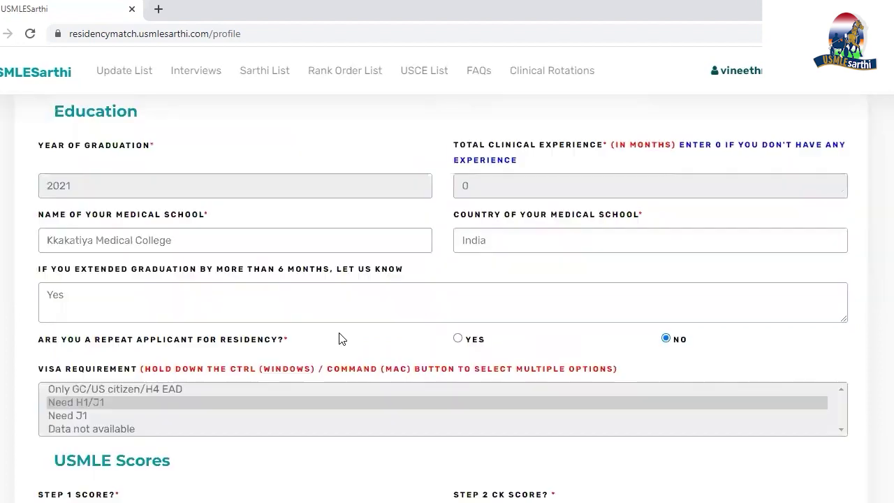
{"action": "scroll", "coordinate": [435, 403], "scroll_direction": "down", "scroll_amount": 3}
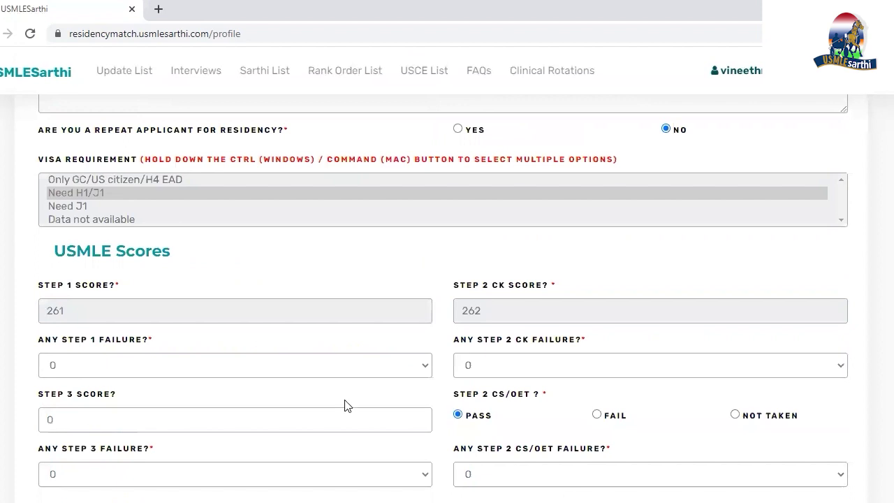
{"action": "scroll", "coordinate": [342, 405], "scroll_direction": "down", "scroll_amount": 2}
{"action": "scroll", "coordinate": [352, 384], "scroll_direction": "down", "scroll_amount": 5}
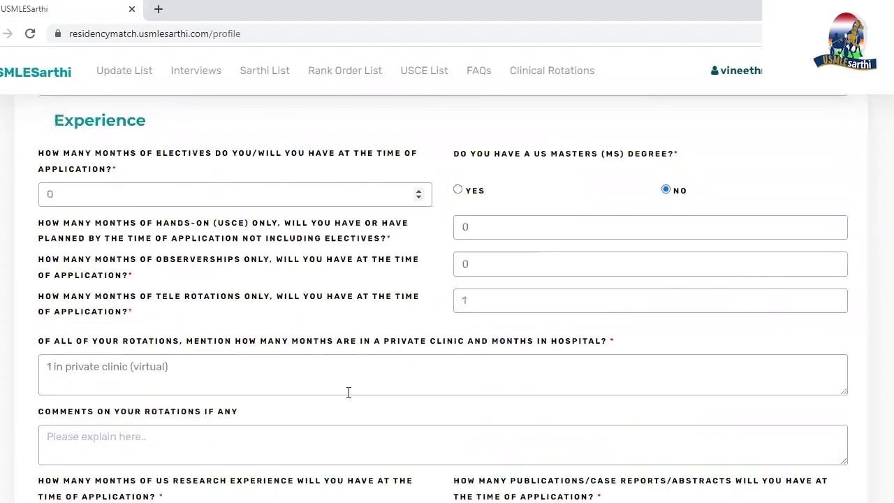
{"action": "scroll", "coordinate": [352, 395], "scroll_direction": "down", "scroll_amount": 6}
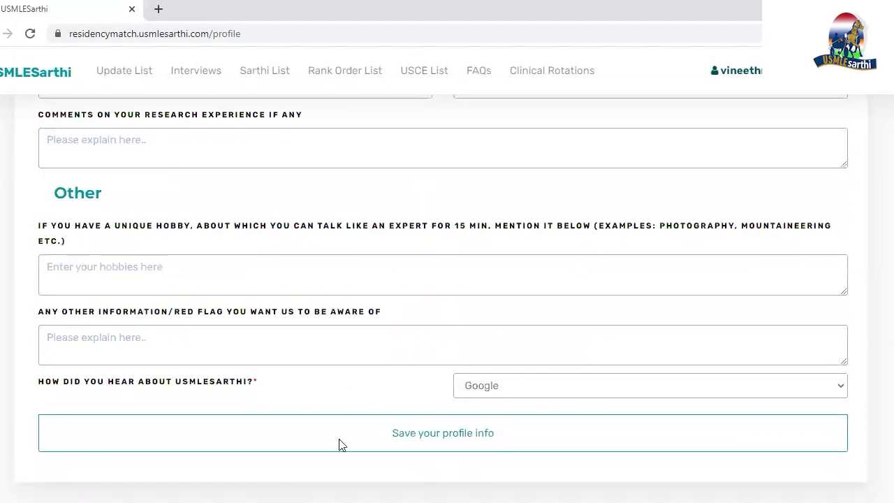
{"action": "scroll", "coordinate": [339, 442], "scroll_direction": "down", "scroll_amount": 1}
{"action": "left_click", "coordinate": [409, 384]}
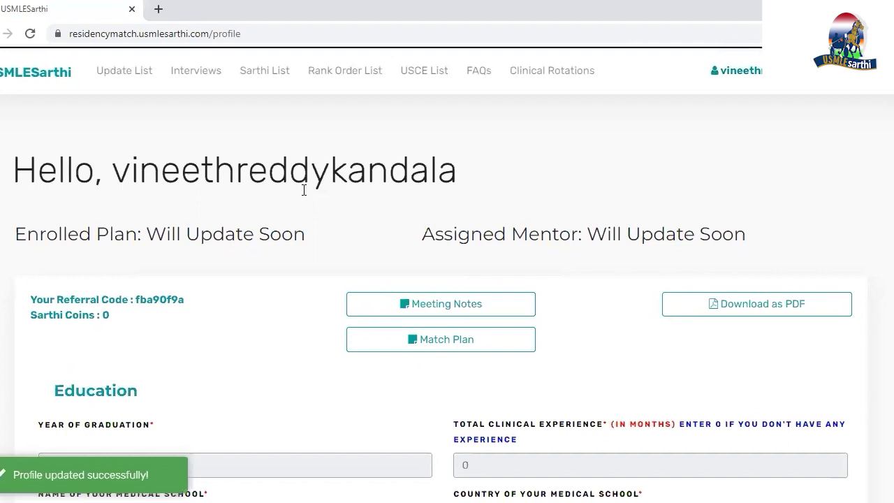
- Open the Sarthi List, look over the available specialties, and show the hospitals for Internal Medicine
{"action": "left_click", "coordinate": [266, 78]}
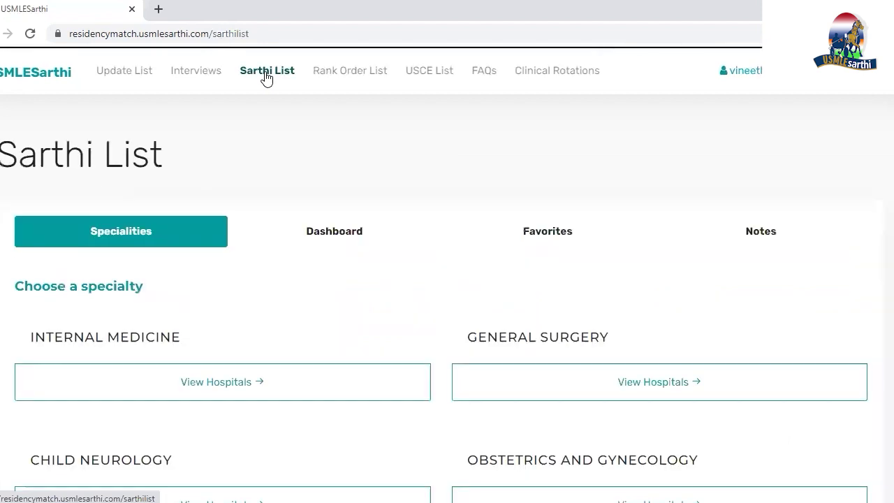
{"action": "left_click", "coordinate": [108, 245]}
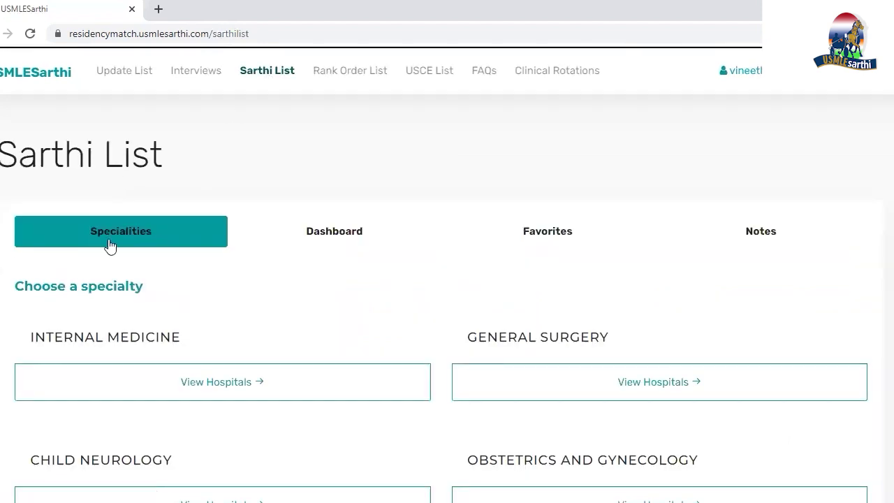
{"action": "scroll", "coordinate": [113, 374], "scroll_direction": "down", "scroll_amount": 3}
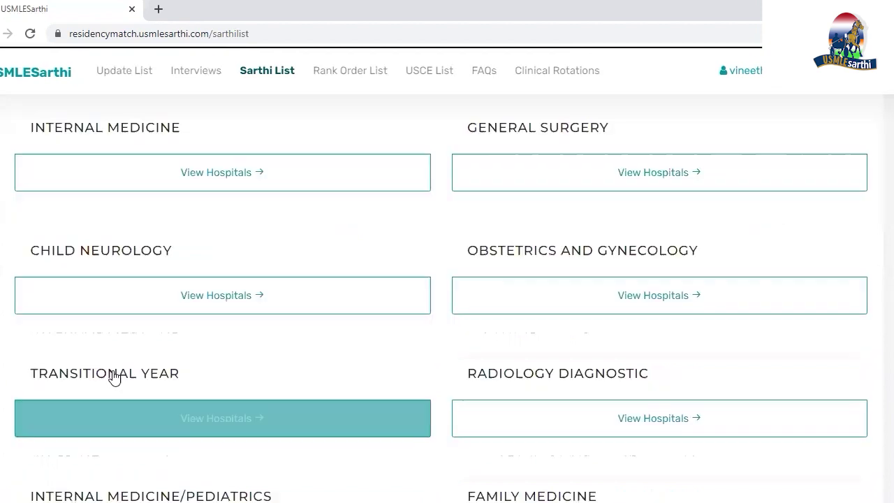
{"action": "scroll", "coordinate": [113, 377], "scroll_direction": "down", "scroll_amount": 5}
{"action": "scroll", "coordinate": [259, 269], "scroll_direction": "up", "scroll_amount": 10}
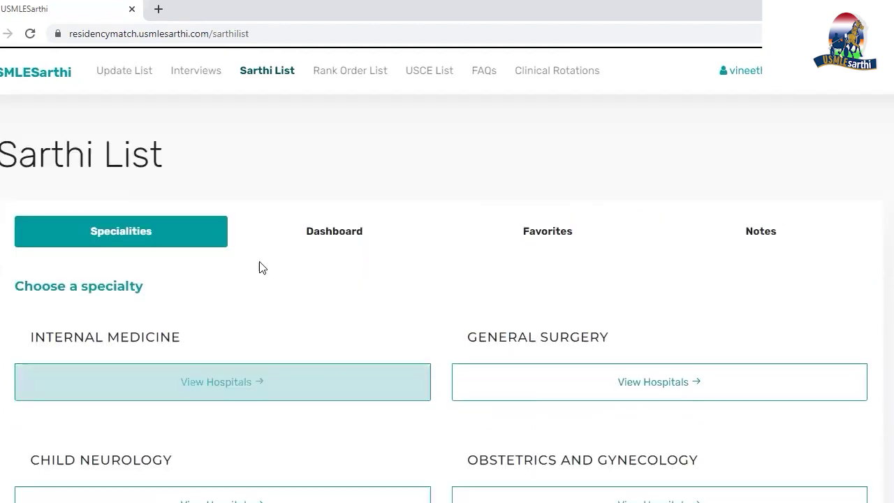
{"action": "scroll", "coordinate": [230, 315], "scroll_direction": "down", "scroll_amount": 2}
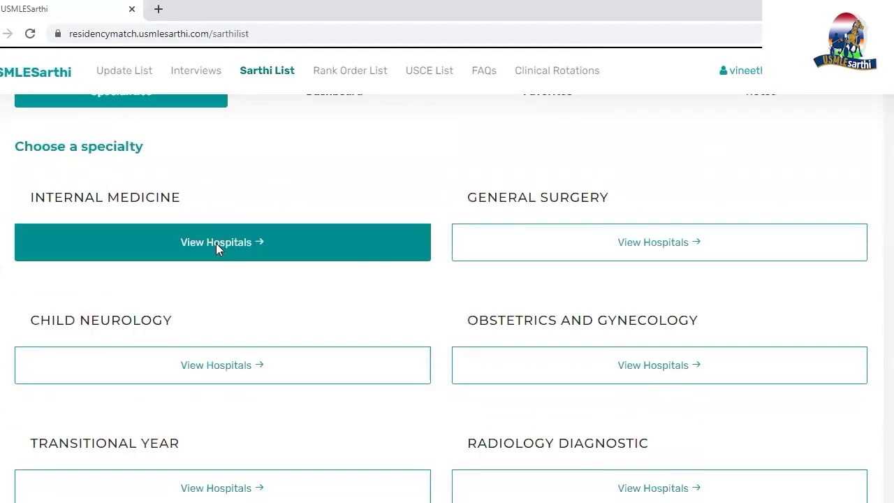
{"action": "left_click", "coordinate": [216, 243]}
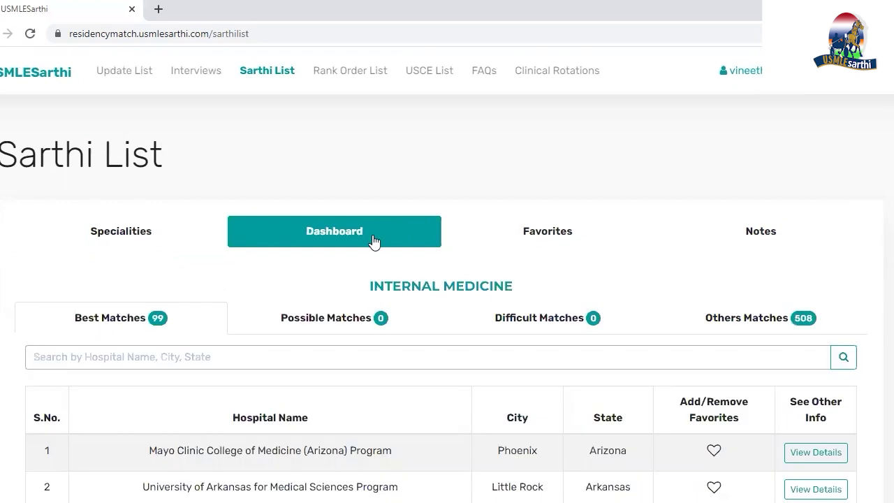
- Skim the hospital names, cities and states among the first Internal Medicine Best Matches, and return to the page start
{"action": "scroll", "coordinate": [433, 234], "scroll_direction": "down", "scroll_amount": 2}
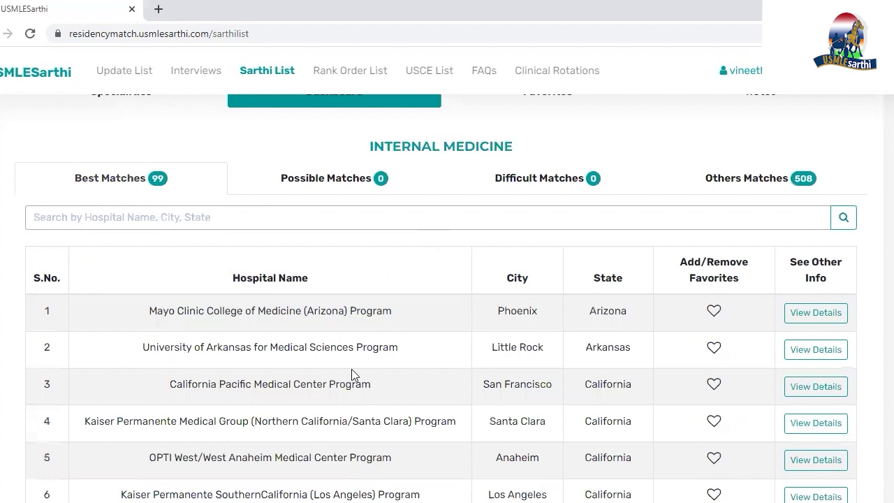
{"action": "scroll", "coordinate": [351, 369], "scroll_direction": "down", "scroll_amount": 2}
{"action": "scroll", "coordinate": [439, 355], "scroll_direction": "down", "scroll_amount": 5}
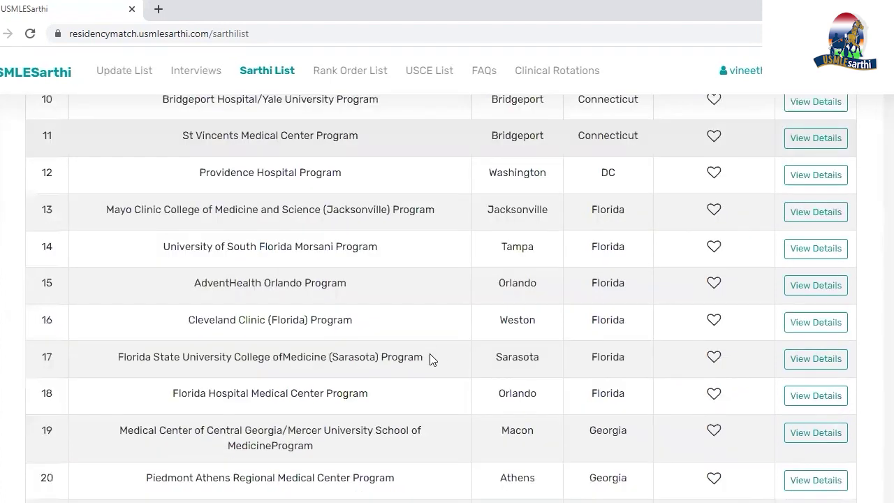
{"action": "scroll", "coordinate": [429, 358], "scroll_direction": "down", "scroll_amount": 6}
{"action": "scroll", "coordinate": [430, 359], "scroll_direction": "up", "scroll_amount": 15}
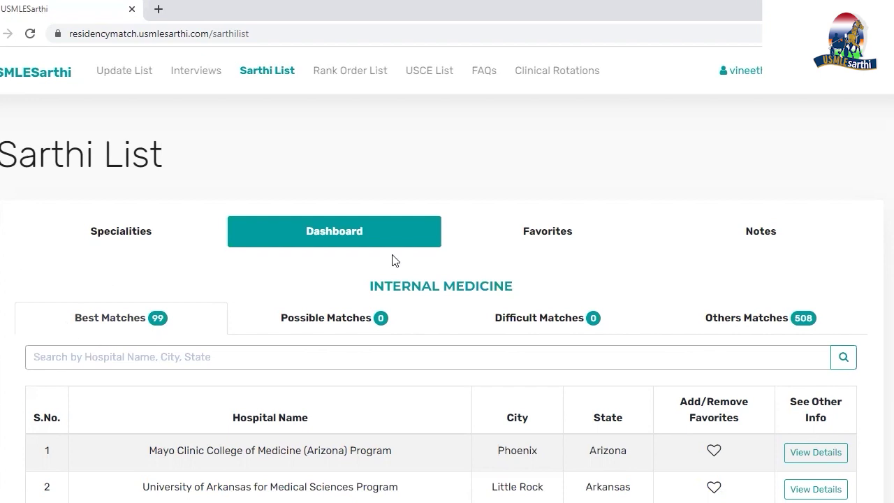
- Look through the complete Best Matches list for Internal Medicine down to its last hospital
{"action": "scroll", "coordinate": [321, 305], "scroll_direction": "down", "scroll_amount": 4}
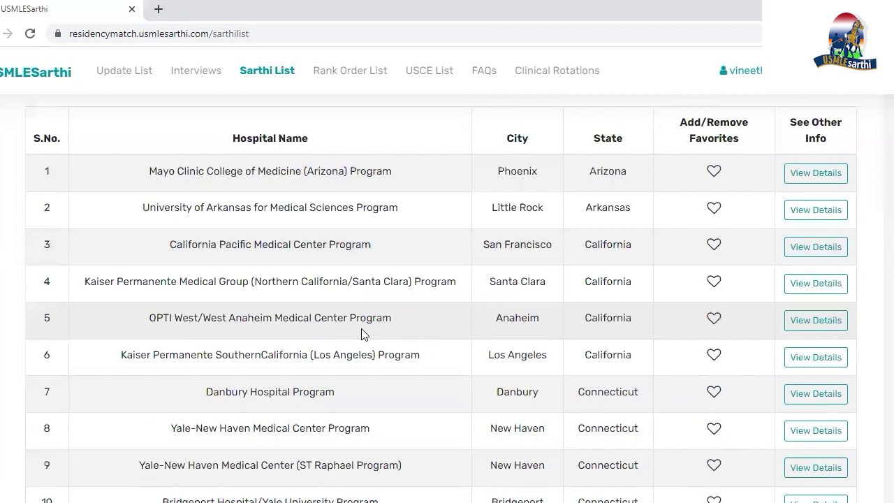
{"action": "scroll", "coordinate": [279, 330], "scroll_direction": "down", "scroll_amount": 9}
{"action": "scroll", "coordinate": [230, 328], "scroll_direction": "down", "scroll_amount": 18}
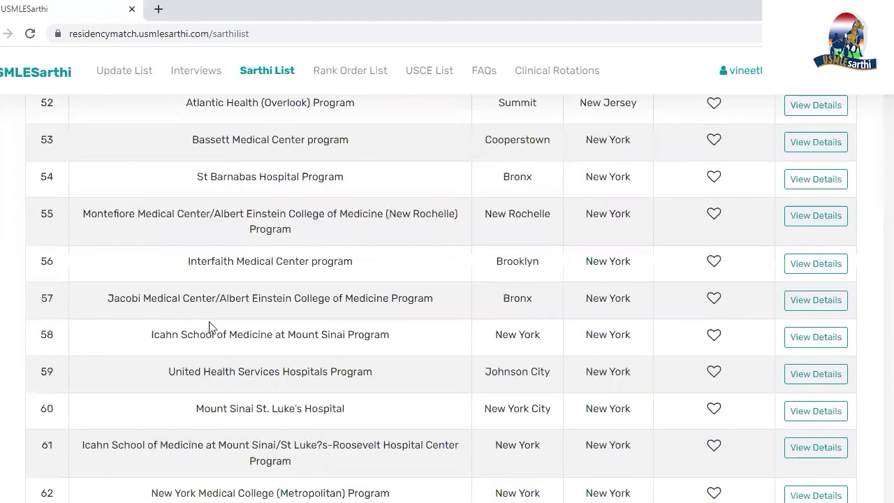
{"action": "scroll", "coordinate": [209, 326], "scroll_direction": "down", "scroll_amount": 5}
{"action": "scroll", "coordinate": [208, 326], "scroll_direction": "down", "scroll_amount": 17}
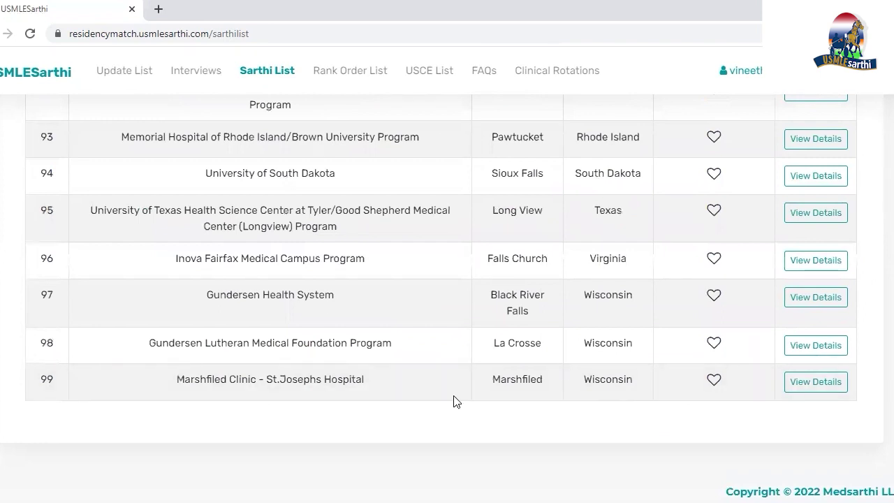
- Look back through the Best Matches from the end of the list up to the match category headings
{"action": "scroll", "coordinate": [323, 293], "scroll_direction": "up", "scroll_amount": 6}
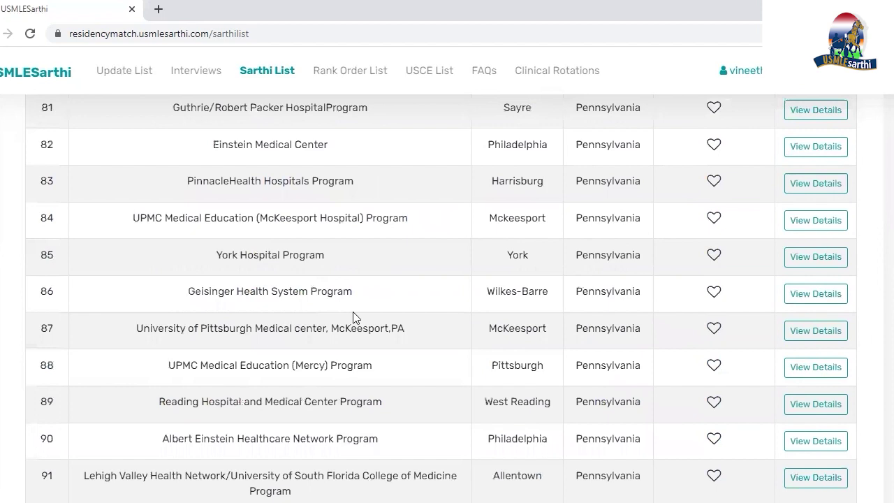
{"action": "scroll", "coordinate": [353, 315], "scroll_direction": "up", "scroll_amount": 5}
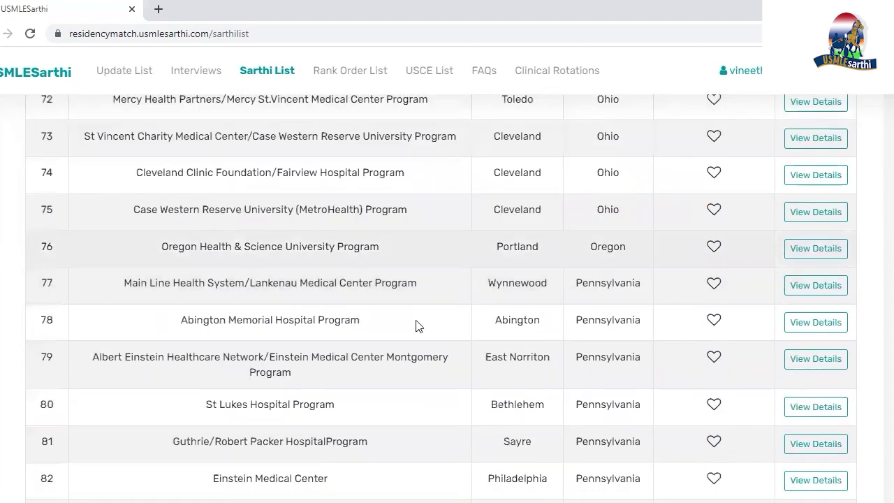
{"action": "scroll", "coordinate": [417, 325], "scroll_direction": "up", "scroll_amount": 5}
{"action": "scroll", "coordinate": [417, 325], "scroll_direction": "up", "scroll_amount": 20}
{"action": "scroll", "coordinate": [416, 324], "scroll_direction": "up", "scroll_amount": 10}
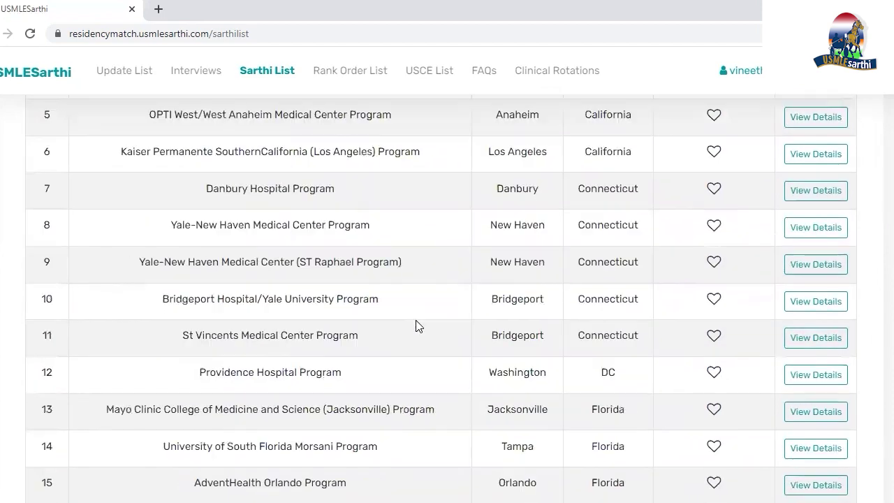
{"action": "scroll", "coordinate": [420, 315], "scroll_direction": "up", "scroll_amount": 3}
{"action": "scroll", "coordinate": [437, 307], "scroll_direction": "down", "scroll_amount": 1}
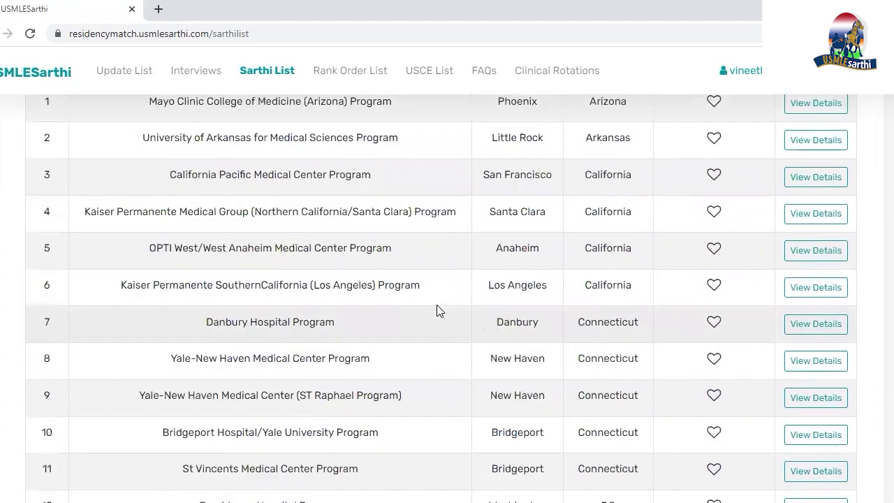
{"action": "scroll", "coordinate": [296, 285], "scroll_direction": "up", "scroll_amount": 2}
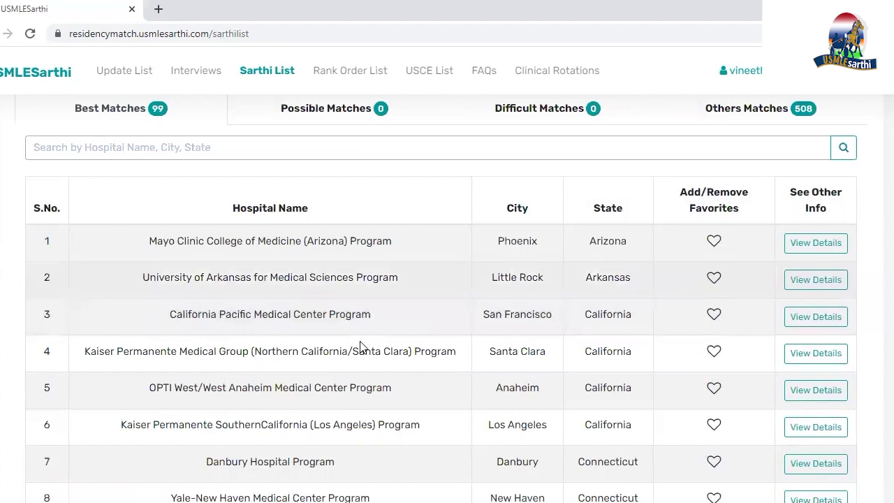
{"action": "scroll", "coordinate": [158, 273], "scroll_direction": "up", "scroll_amount": 1}
{"action": "scroll", "coordinate": [91, 265], "scroll_direction": "up", "scroll_amount": 1}
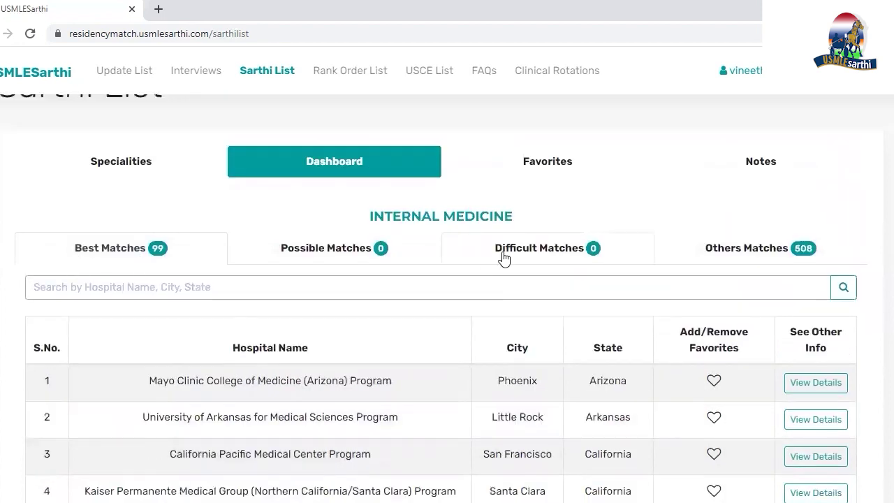
- Check the Difficult Matches for Internal Medicine, and look through the whole Best Matches list again
{"action": "left_click", "coordinate": [548, 260]}
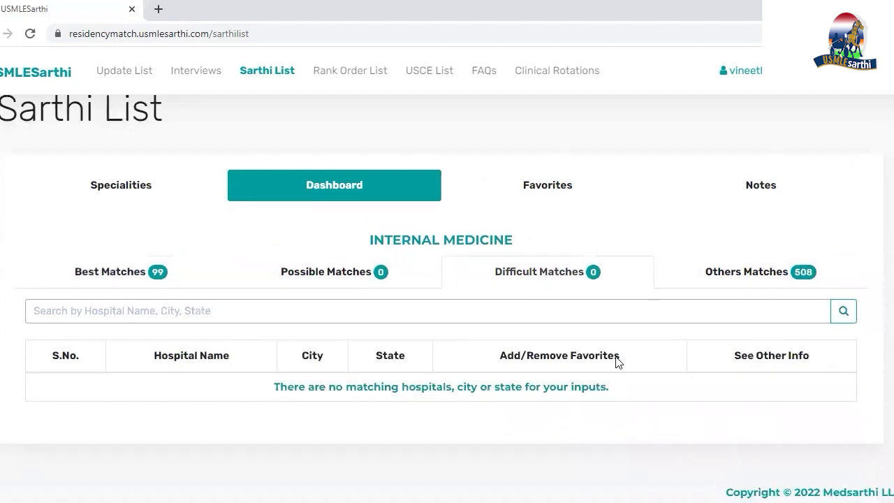
{"action": "left_click", "coordinate": [173, 277]}
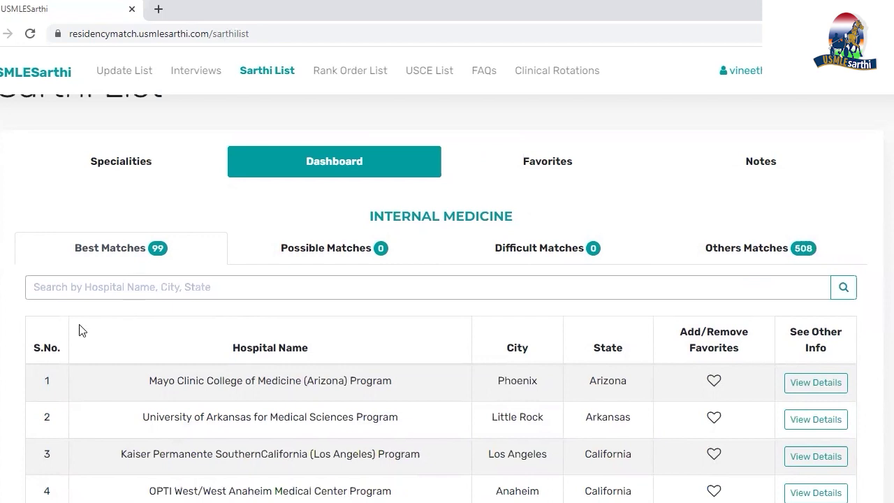
{"action": "scroll", "coordinate": [78, 326], "scroll_direction": "down", "scroll_amount": 20}
{"action": "scroll", "coordinate": [79, 326], "scroll_direction": "down", "scroll_amount": 12}
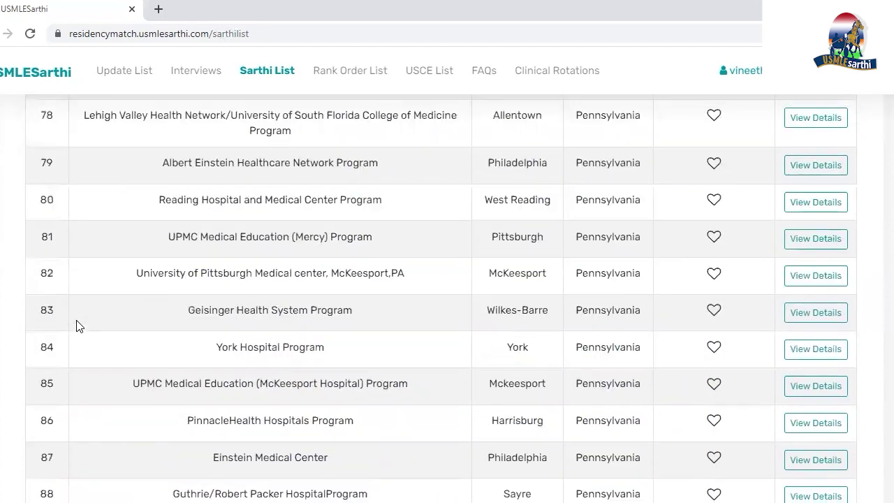
{"action": "scroll", "coordinate": [28, 339], "scroll_direction": "down", "scroll_amount": 8}
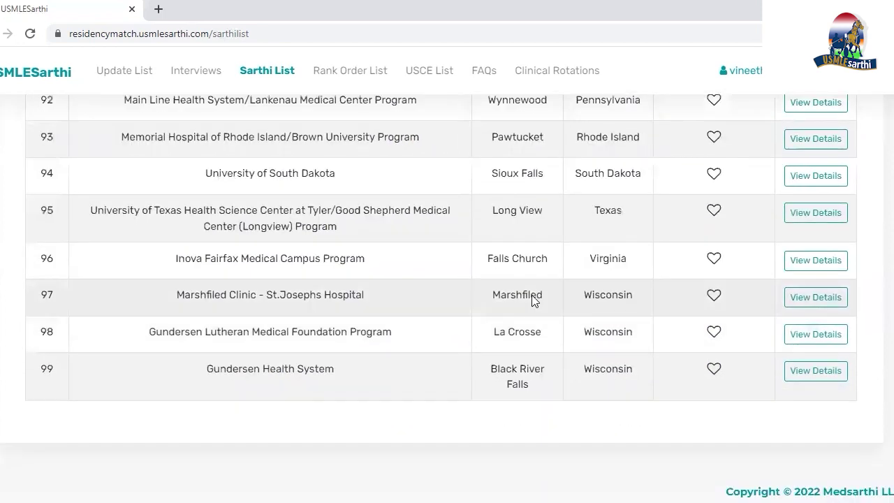
{"action": "scroll", "coordinate": [498, 330], "scroll_direction": "up", "scroll_amount": 20}
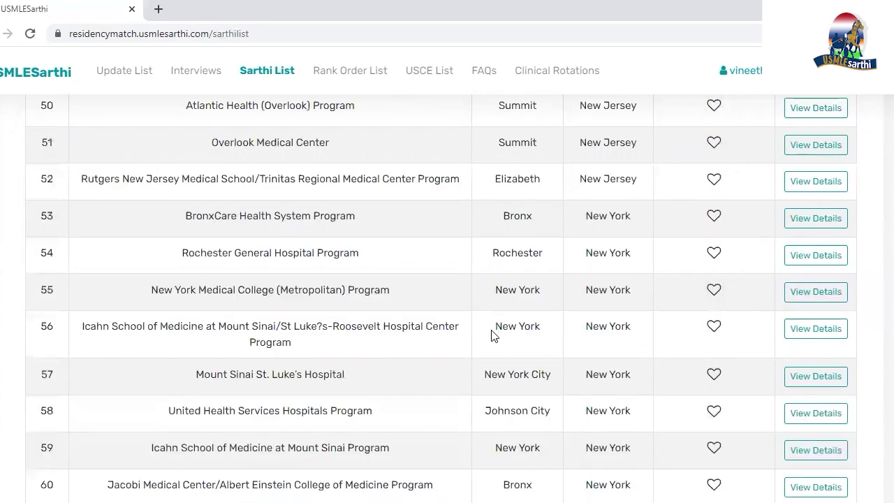
{"action": "scroll", "coordinate": [492, 333], "scroll_direction": "up", "scroll_amount": 14}
{"action": "scroll", "coordinate": [467, 350], "scroll_direction": "up", "scroll_amount": 11}
{"action": "scroll", "coordinate": [465, 354], "scroll_direction": "up", "scroll_amount": 4}
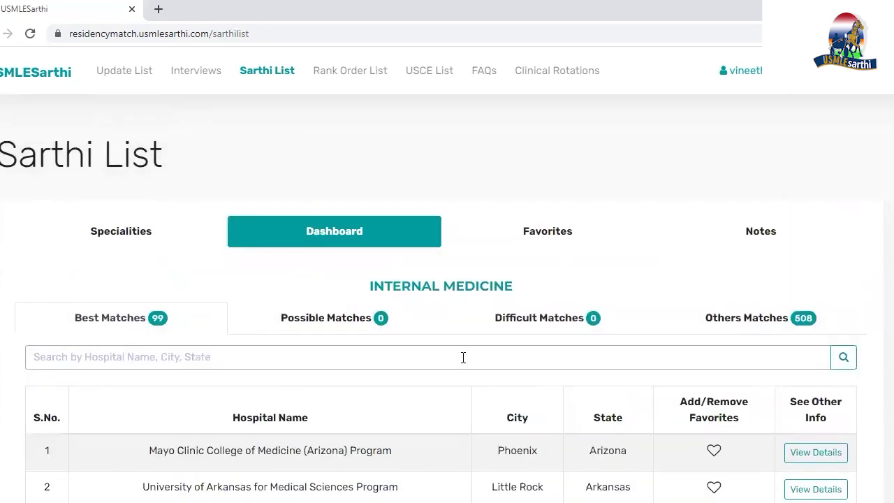
- Check the Possible Matches for Internal Medicine, and go back to the first hospitals under Best Matches
{"action": "left_click", "coordinate": [334, 319]}
{"action": "scroll", "coordinate": [502, 292], "scroll_direction": "down", "scroll_amount": 1}
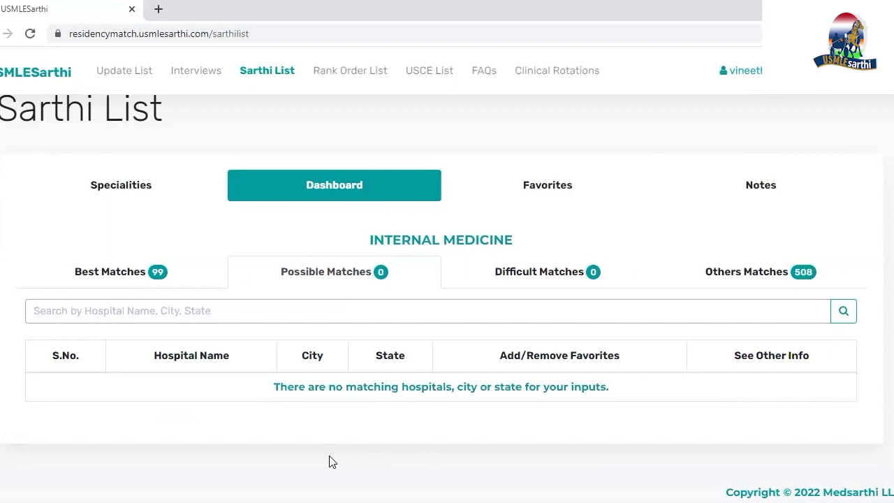
{"action": "left_click", "coordinate": [133, 277]}
{"action": "scroll", "coordinate": [444, 308], "scroll_direction": "down", "scroll_amount": 5}
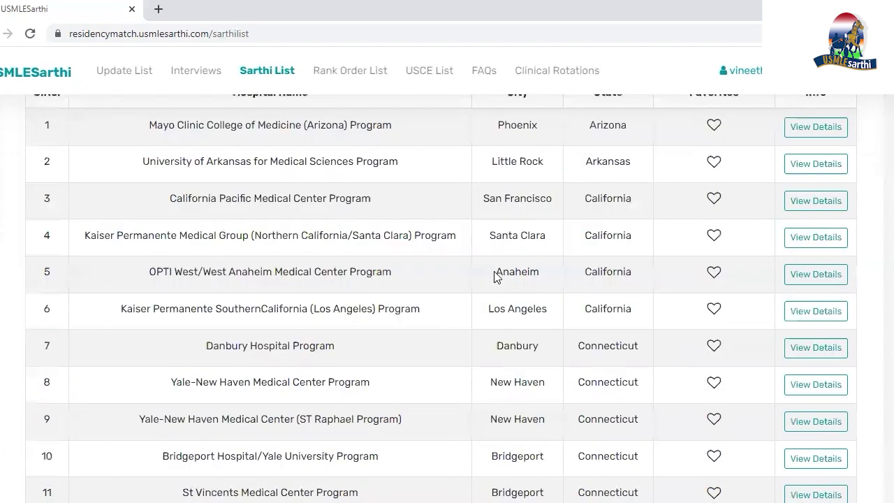
{"action": "scroll", "coordinate": [294, 289], "scroll_direction": "up", "scroll_amount": 3}
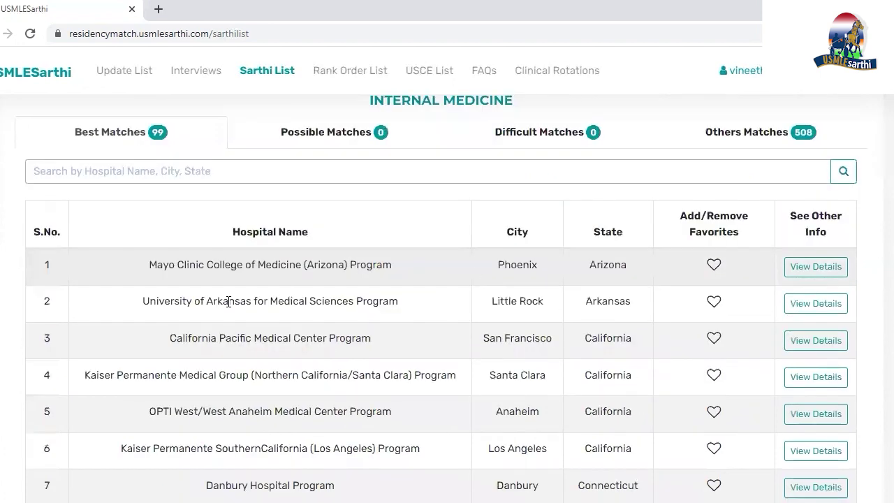
- Open the details of the AMITA Health/Saint Francis Hospital Program in Best Matches and skim through its basic information
{"action": "scroll", "coordinate": [242, 310], "scroll_direction": "down", "scroll_amount": 10}
{"action": "scroll", "coordinate": [242, 310], "scroll_direction": "up", "scroll_amount": 3}
{"action": "scroll", "coordinate": [241, 309], "scroll_direction": "down", "scroll_amount": 5}
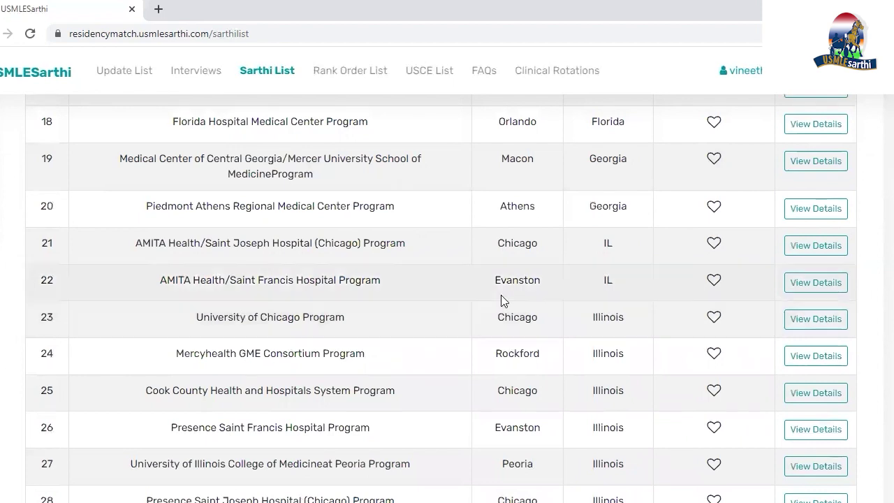
{"action": "left_click", "coordinate": [797, 281]}
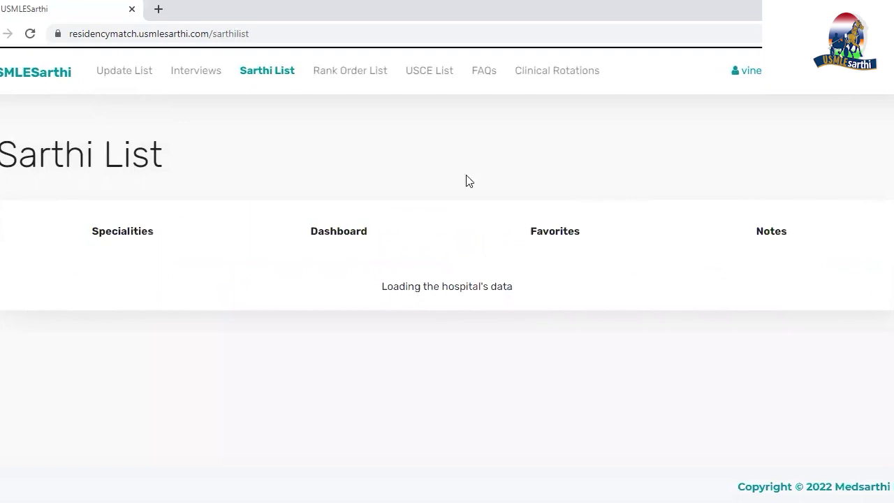
{"action": "scroll", "coordinate": [478, 202], "scroll_direction": "down", "scroll_amount": 4}
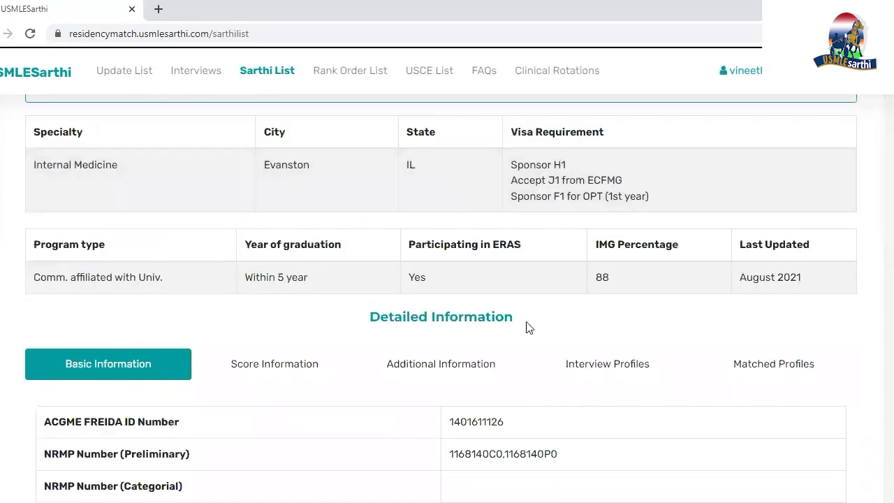
{"action": "scroll", "coordinate": [528, 321], "scroll_direction": "down", "scroll_amount": 6}
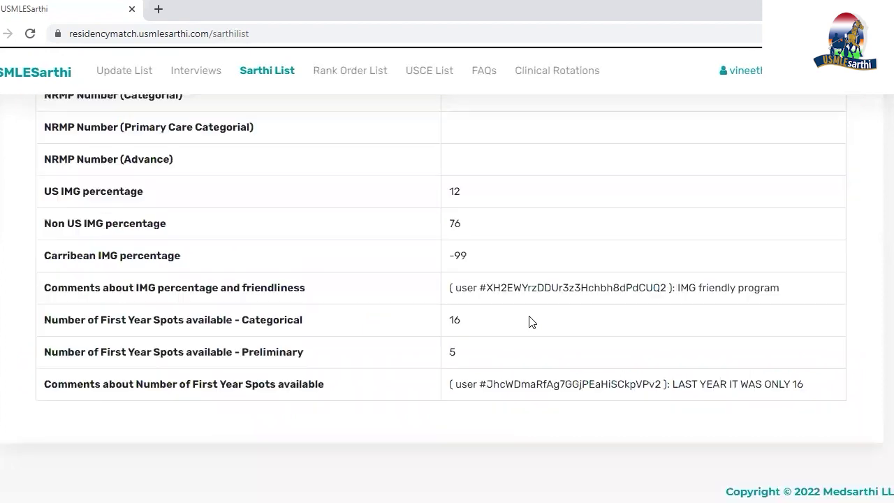
{"action": "scroll", "coordinate": [529, 321], "scroll_direction": "up", "scroll_amount": 6}
{"action": "scroll", "coordinate": [529, 321], "scroll_direction": "up", "scroll_amount": 4}
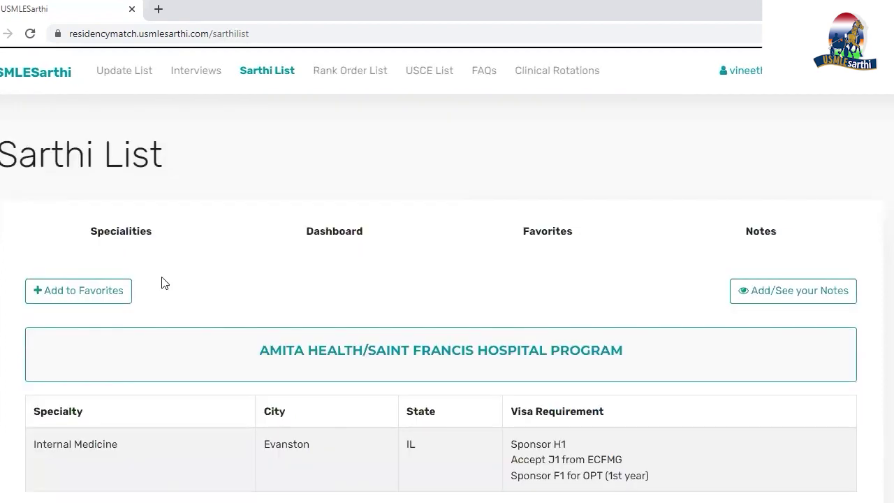
- Review the program's visa requirement, program type and basic information, and highlight its non-US IMG percentage
{"action": "scroll", "coordinate": [162, 280], "scroll_direction": "down", "scroll_amount": 2}
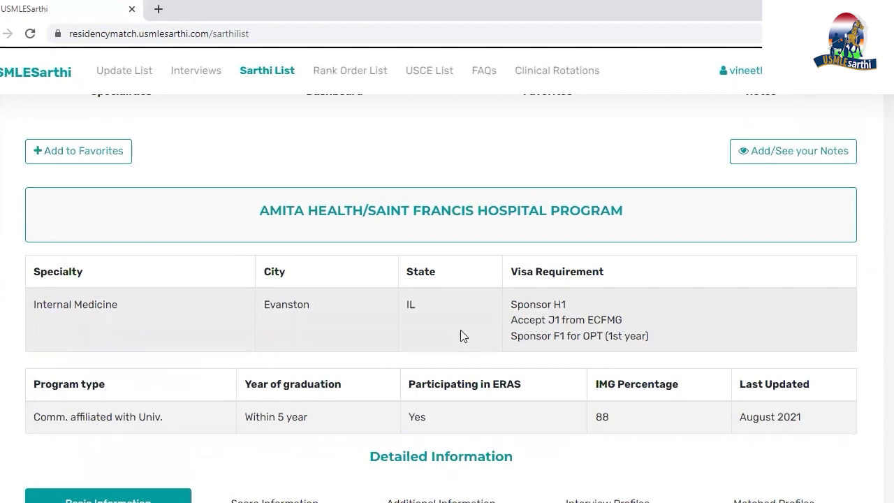
{"action": "scroll", "coordinate": [44, 302], "scroll_direction": "down", "scroll_amount": 2}
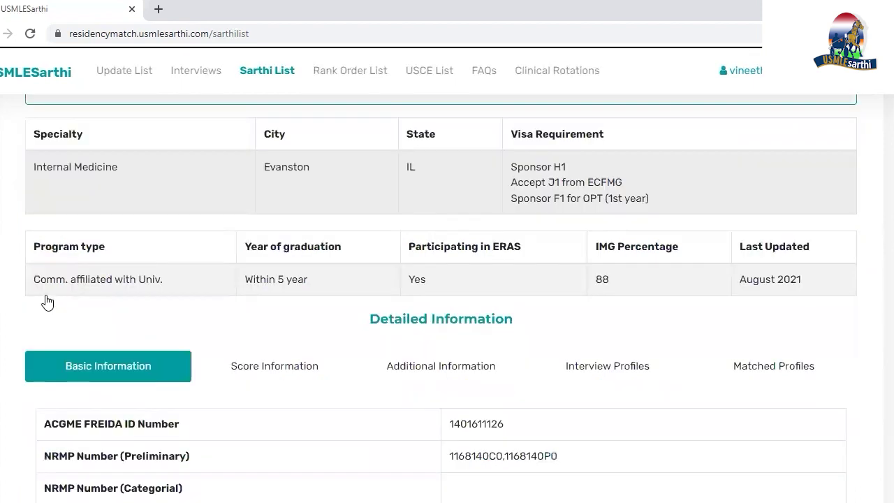
{"action": "scroll", "coordinate": [504, 246], "scroll_direction": "down", "scroll_amount": 1}
{"action": "scroll", "coordinate": [504, 246], "scroll_direction": "down", "scroll_amount": 1}
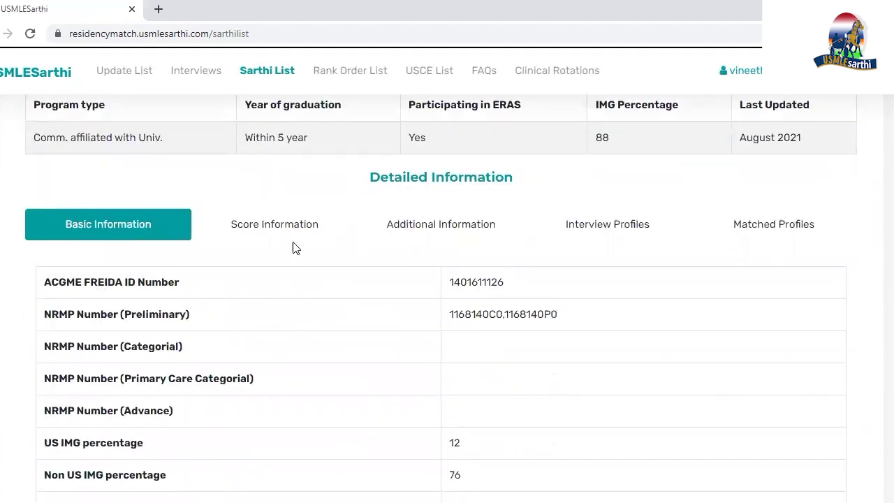
{"action": "scroll", "coordinate": [151, 289], "scroll_direction": "down", "scroll_amount": 1}
{"action": "scroll", "coordinate": [88, 265], "scroll_direction": "down", "scroll_amount": 2}
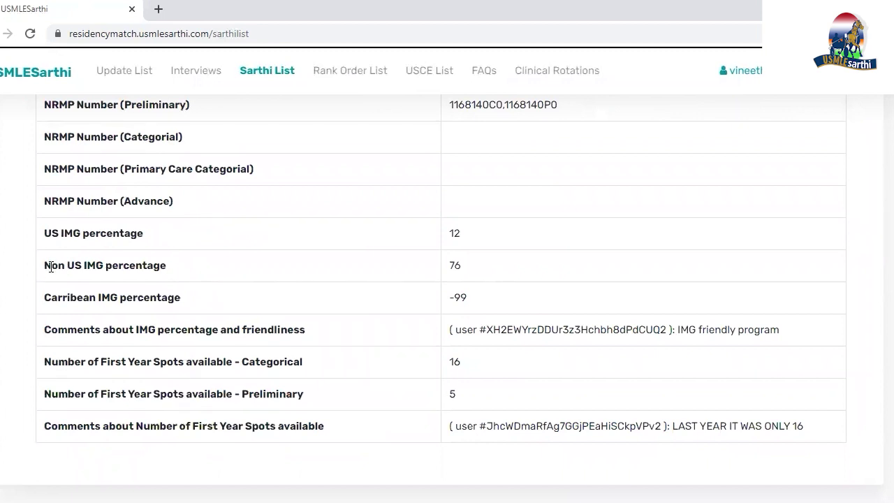
{"action": "double_click", "coordinate": [482, 269]}
{"action": "scroll", "coordinate": [382, 311], "scroll_direction": "down", "scroll_amount": 1}
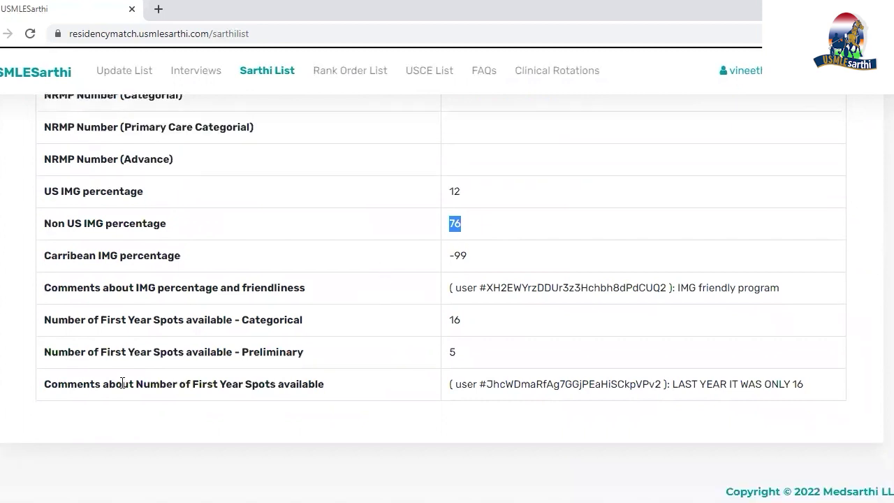
- Highlight the labels and contributor IDs of the comments on first-year spots and on IMG percentage and friendliness
{"action": "left_click_drag", "start_coordinate": [45, 384], "coordinate": [327, 393]}
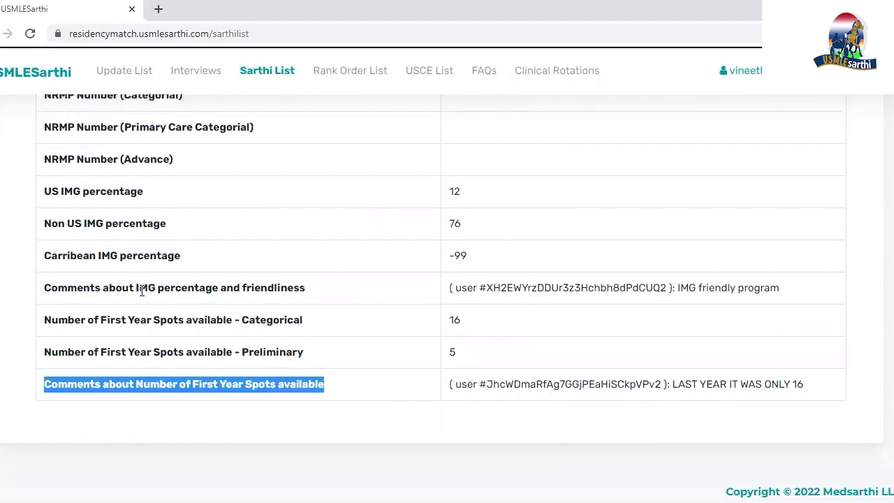
{"action": "left_click_drag", "start_coordinate": [135, 287], "coordinate": [218, 287]}
{"action": "left_click_drag", "start_coordinate": [298, 287], "coordinate": [498, 287]}
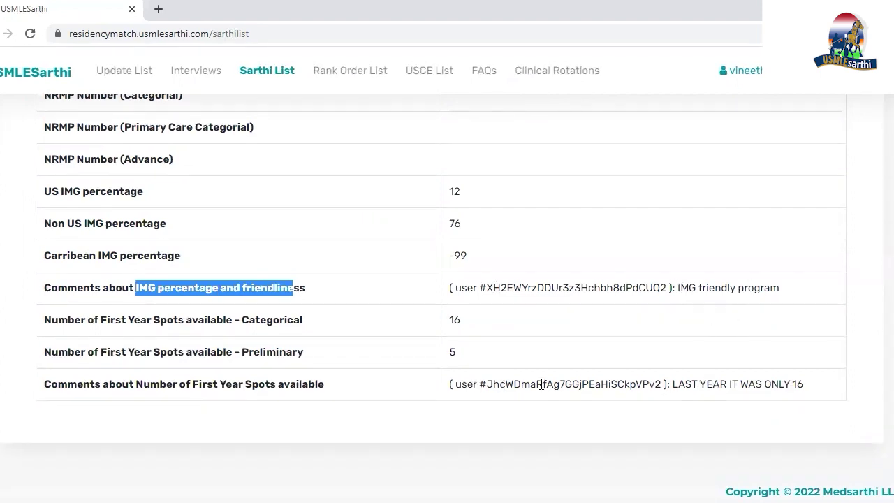
{"action": "left_click_drag", "start_coordinate": [472, 383], "coordinate": [655, 383]}
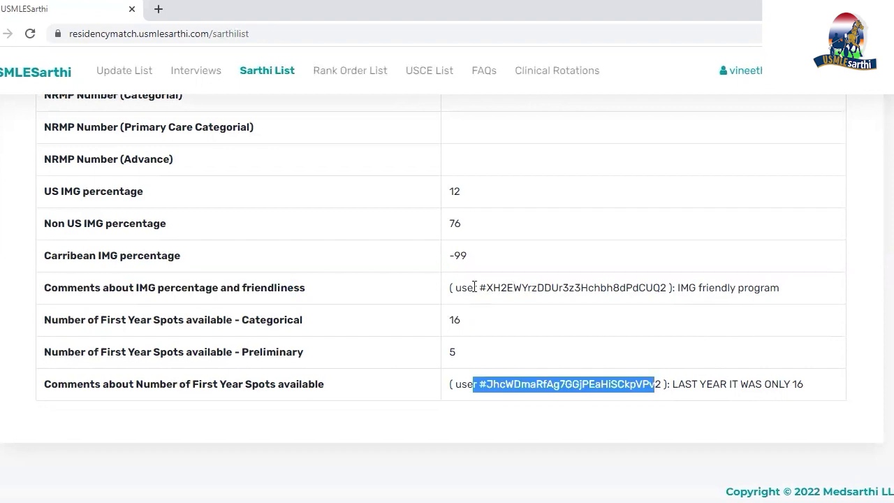
{"action": "left_click_drag", "start_coordinate": [461, 287], "coordinate": [656, 288]}
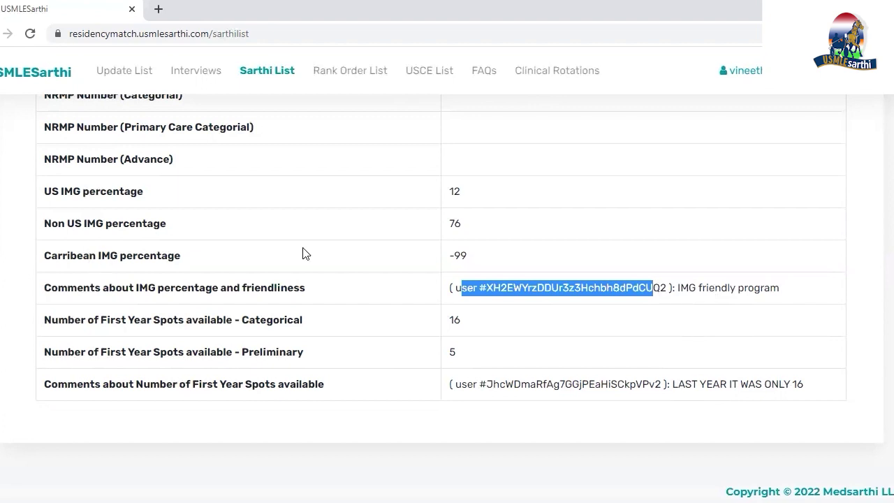
- Show the program's score information and highlight the minimum Step 1 score
{"action": "scroll", "coordinate": [304, 272], "scroll_direction": "up", "scroll_amount": 10}
{"action": "scroll", "coordinate": [307, 293], "scroll_direction": "down", "scroll_amount": 3}
{"action": "scroll", "coordinate": [300, 314], "scroll_direction": "down", "scroll_amount": 2}
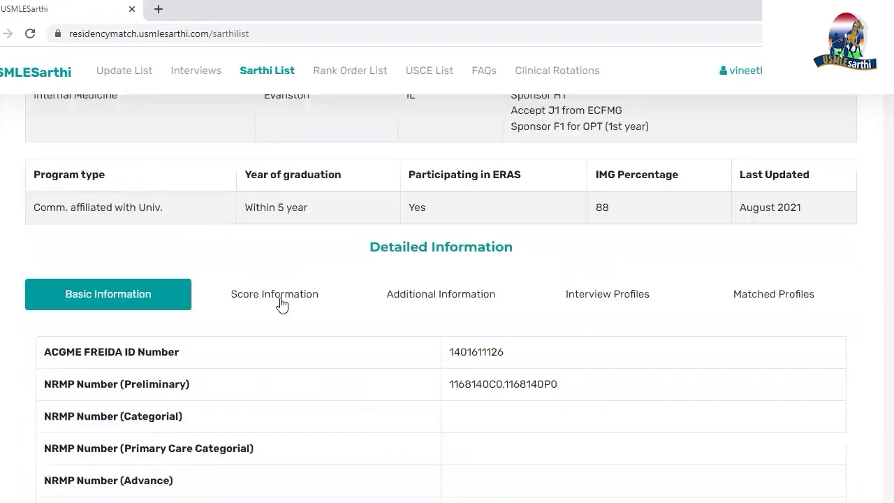
{"action": "left_click", "coordinate": [280, 300]}
{"action": "scroll", "coordinate": [412, 227], "scroll_direction": "down", "scroll_amount": 3}
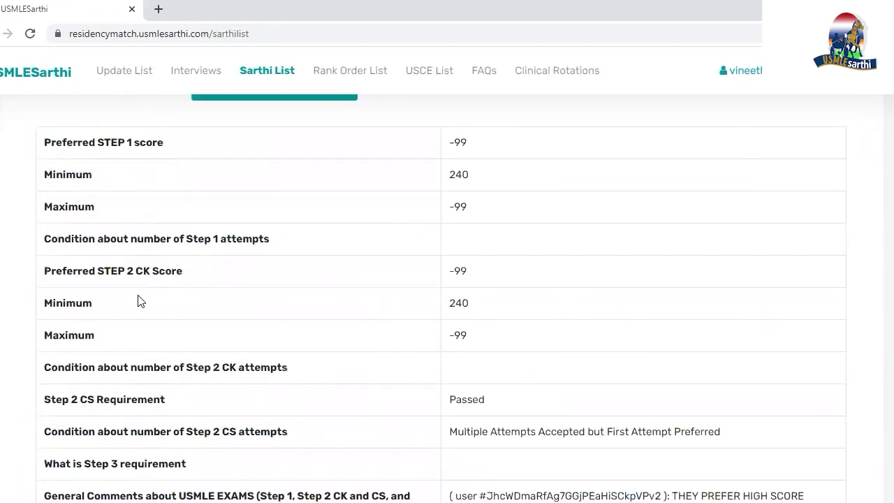
{"action": "double_click", "coordinate": [458, 175]}
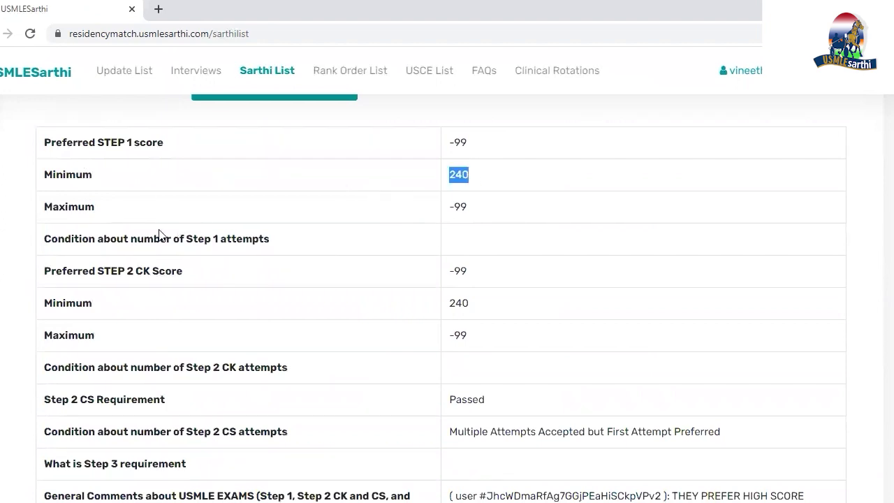
- Clear the score highlight and look back over the program's summary above the detailed information
{"action": "scroll", "coordinate": [159, 237], "scroll_direction": "up", "scroll_amount": 3}
{"action": "scroll", "coordinate": [160, 241], "scroll_direction": "down", "scroll_amount": 1}
{"action": "left_click", "coordinate": [472, 323]}
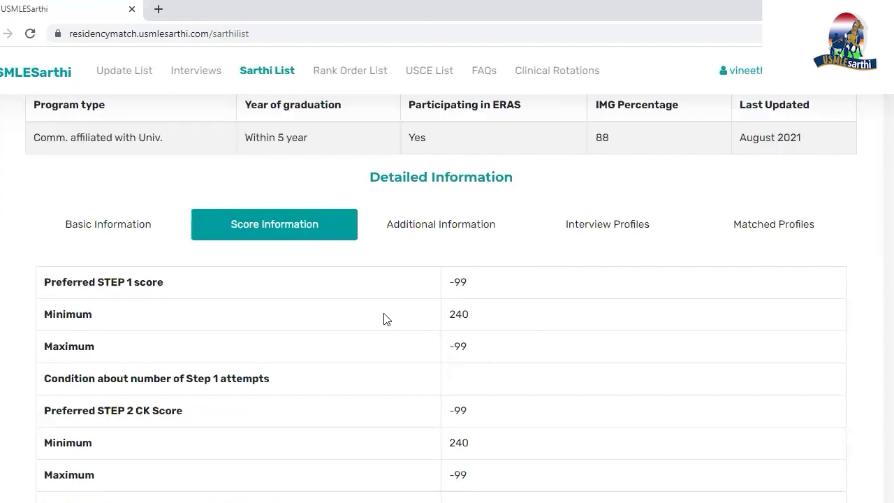
{"action": "scroll", "coordinate": [393, 281], "scroll_direction": "up", "scroll_amount": 6}
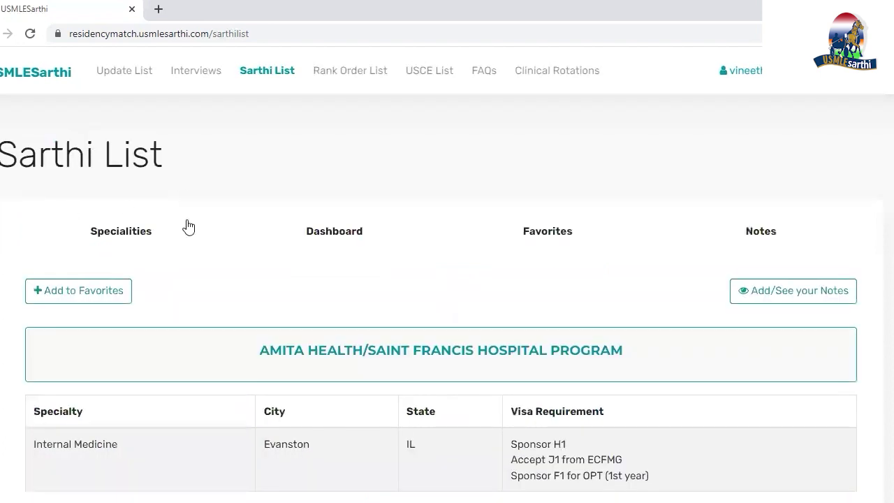
{"action": "scroll", "coordinate": [520, 223], "scroll_direction": "down", "scroll_amount": 5}
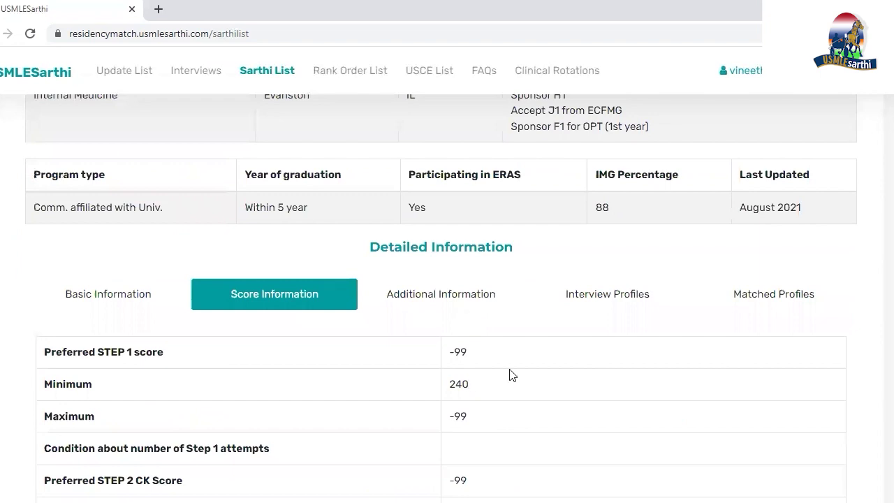
- Read through the Step 1, Step 2 CK and Step 2 CS requirements to the general comments about USMLE exams
{"action": "scroll", "coordinate": [489, 349], "scroll_direction": "down", "scroll_amount": 3}
{"action": "scroll", "coordinate": [489, 348], "scroll_direction": "up", "scroll_amount": 1}
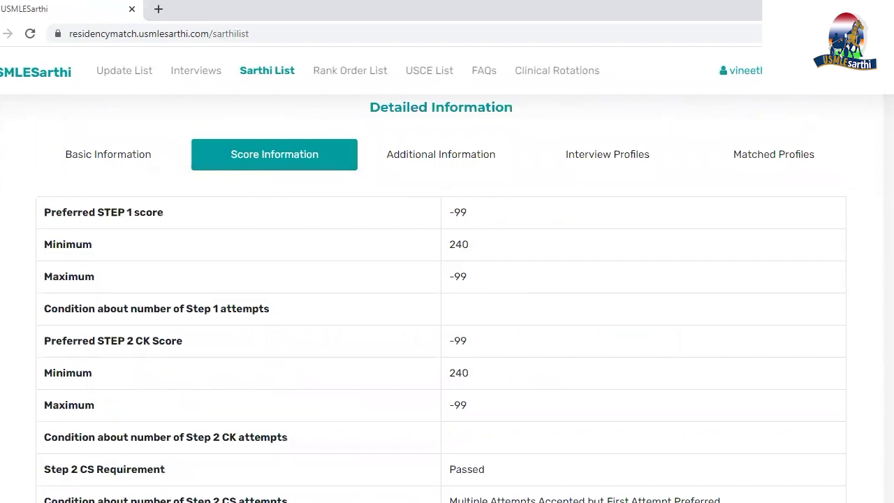
{"action": "scroll", "coordinate": [21, 235], "scroll_direction": "down", "scroll_amount": 1}
{"action": "scroll", "coordinate": [343, 224], "scroll_direction": "up", "scroll_amount": 1}
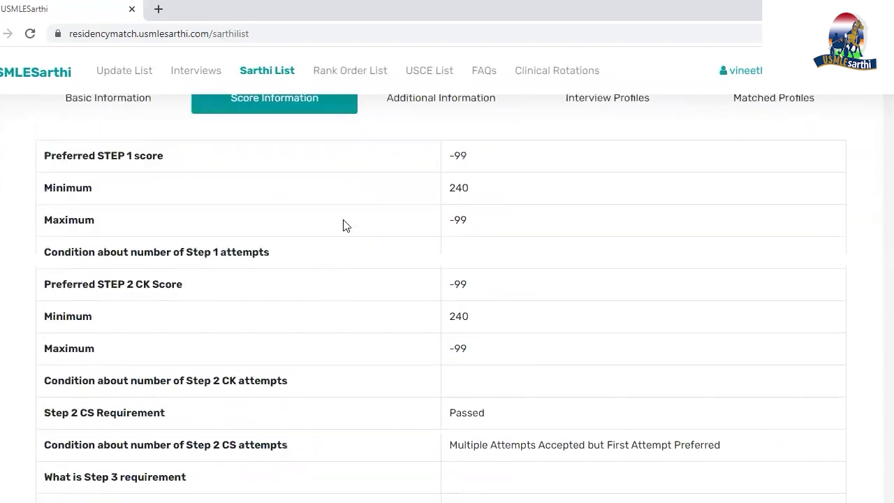
{"action": "scroll", "coordinate": [405, 283], "scroll_direction": "up", "scroll_amount": 1}
{"action": "scroll", "coordinate": [458, 318], "scroll_direction": "down", "scroll_amount": 3}
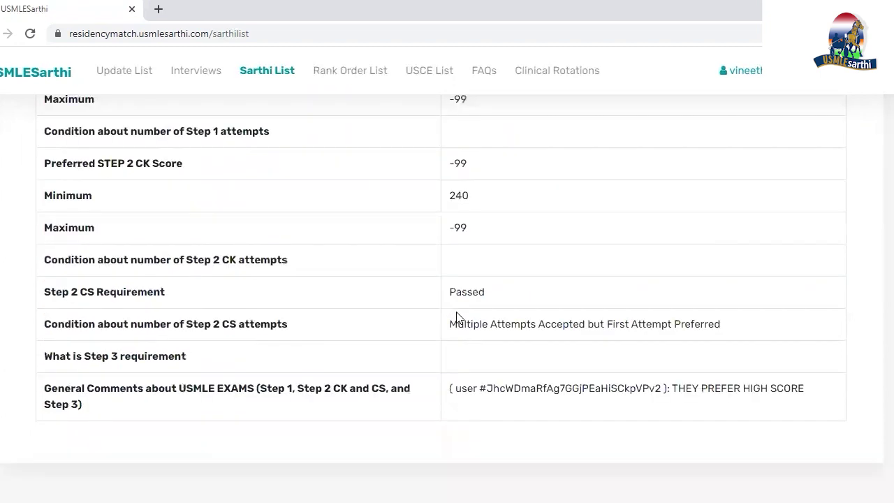
{"action": "scroll", "coordinate": [457, 318], "scroll_direction": "down", "scroll_amount": 1}
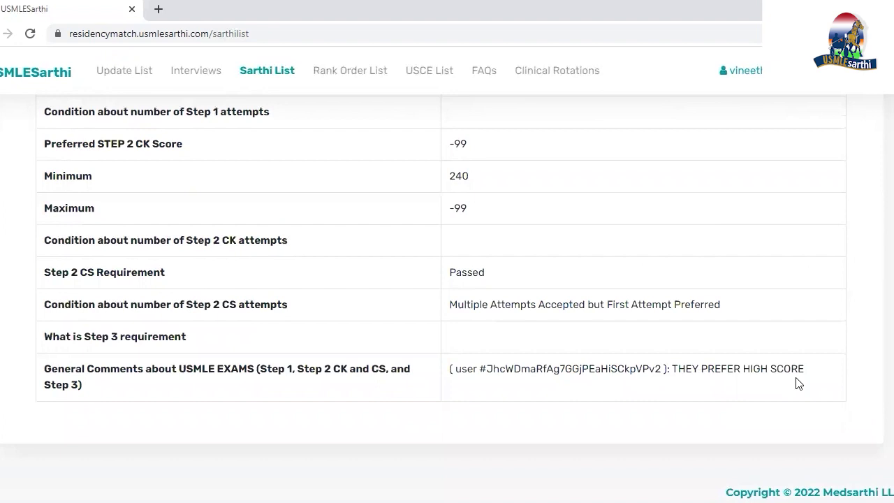
- Revisit the program's summary, and show its additional information
{"action": "scroll", "coordinate": [534, 375], "scroll_direction": "up", "scroll_amount": 6}
{"action": "scroll", "coordinate": [454, 373], "scroll_direction": "up", "scroll_amount": 5}
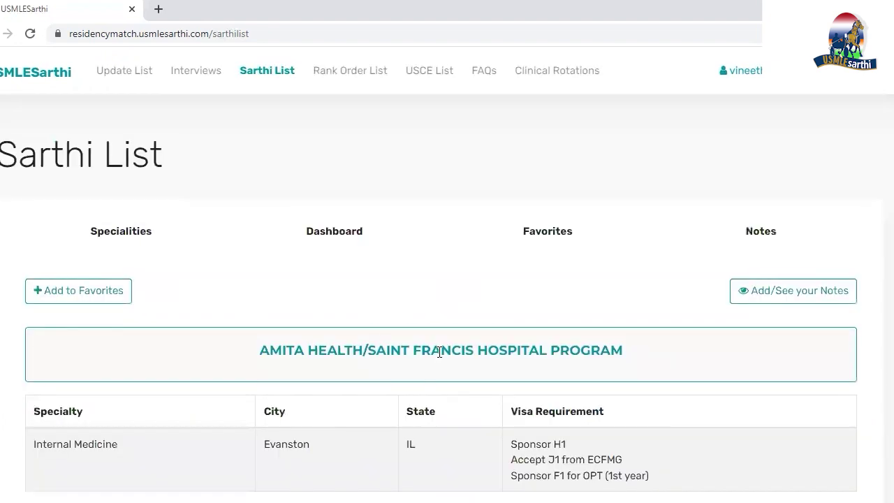
{"action": "scroll", "coordinate": [355, 299], "scroll_direction": "down", "scroll_amount": 4}
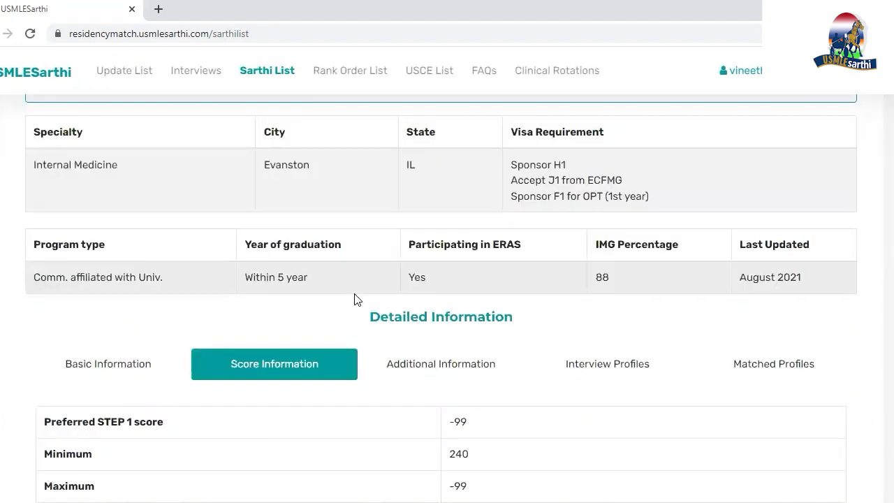
{"action": "scroll", "coordinate": [453, 305], "scroll_direction": "down", "scroll_amount": 1}
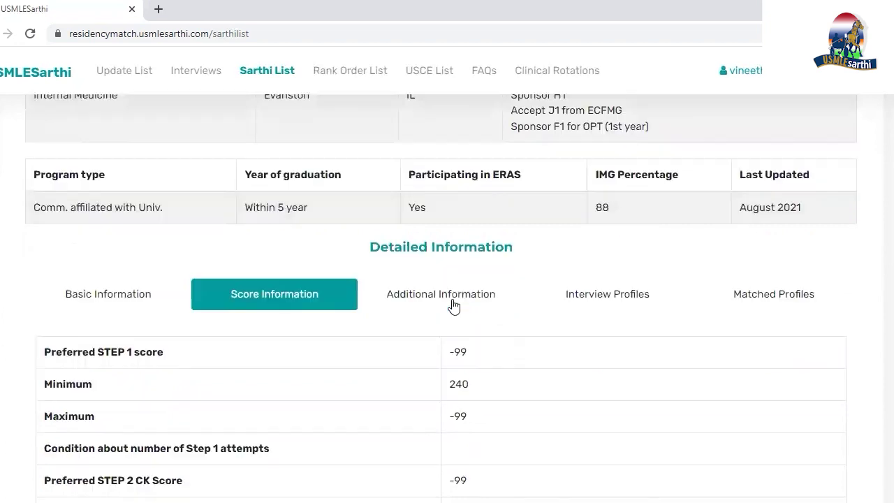
{"action": "left_click", "coordinate": [453, 294]}
{"action": "scroll", "coordinate": [235, 230], "scroll_direction": "down", "scroll_amount": 3}
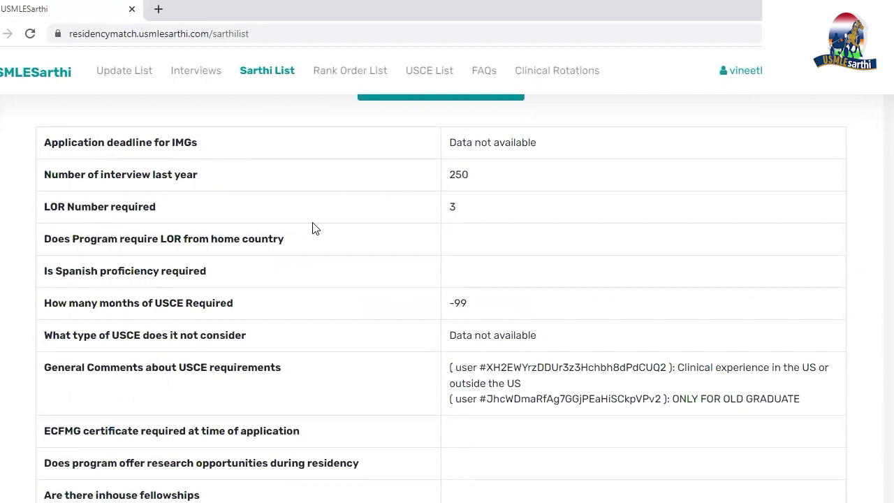
- Read the USCE requirements and temporarily highlight the comment "ONLY FOR OLD GRADUATE"
{"action": "scroll", "coordinate": [53, 183], "scroll_direction": "down", "scroll_amount": 2}
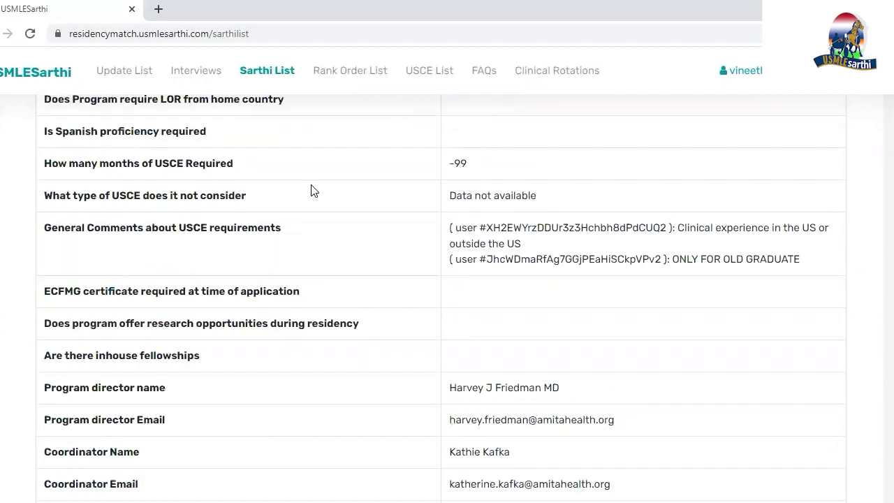
{"action": "scroll", "coordinate": [158, 139], "scroll_direction": "down", "scroll_amount": 1}
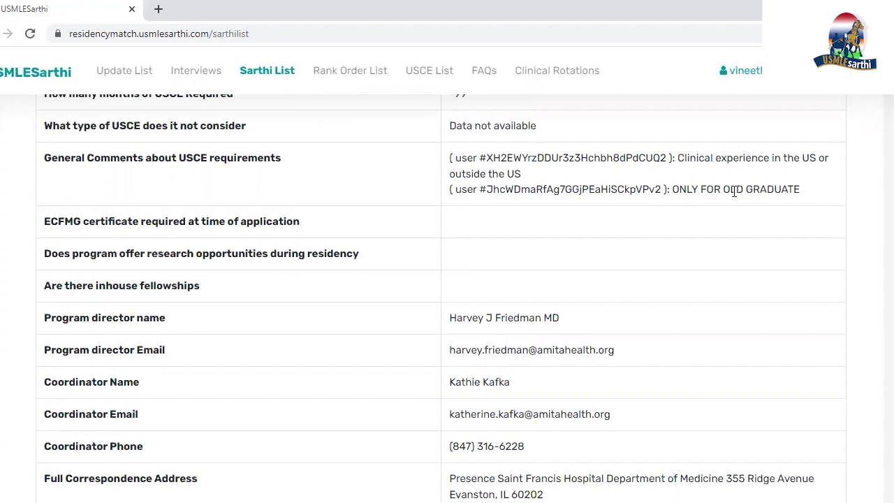
{"action": "left_click_drag", "start_coordinate": [667, 189], "coordinate": [796, 190]}
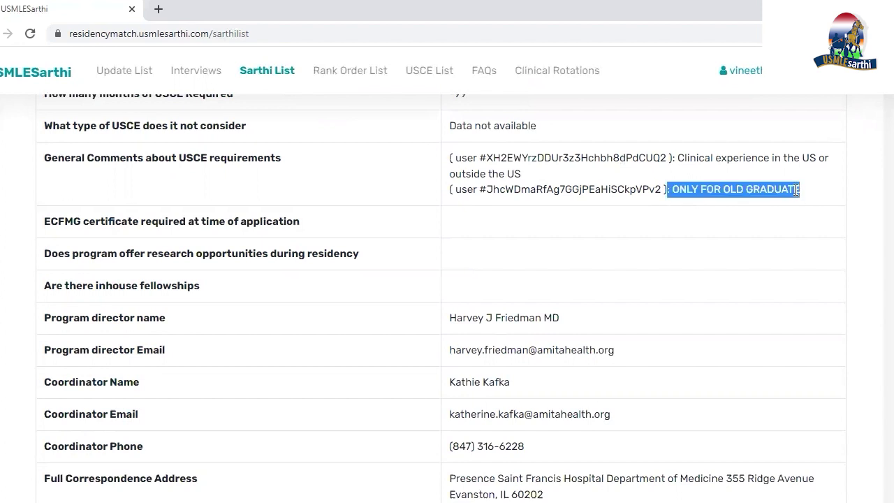
{"action": "left_click", "coordinate": [576, 175]}
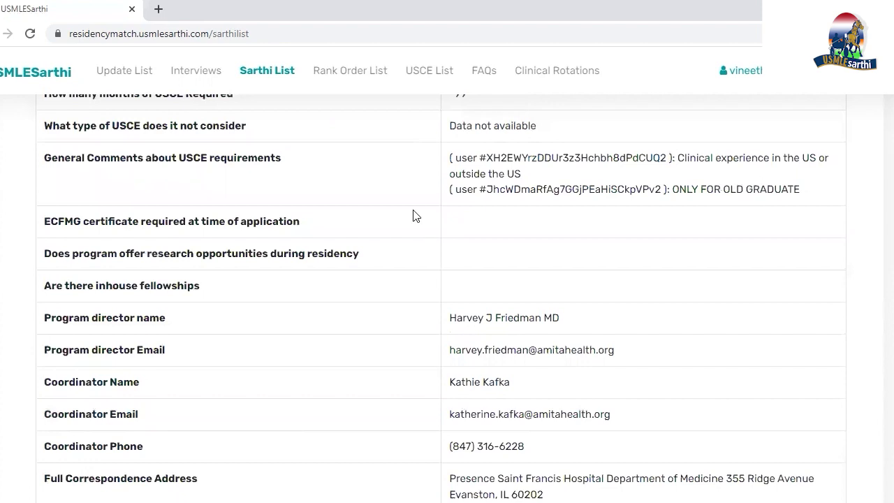
- Highlight the program director's e-mail and view the coordinator's contact details and the hospital notes
{"action": "scroll", "coordinate": [446, 293], "scroll_direction": "down", "scroll_amount": 1}
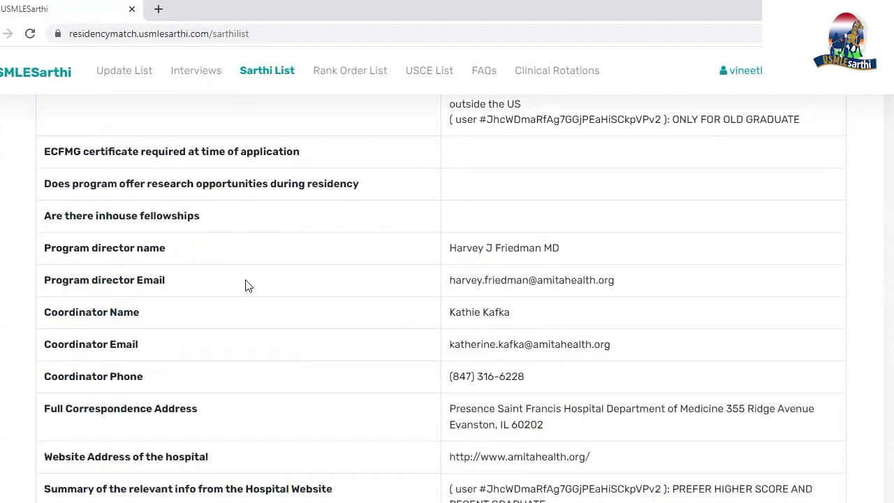
{"action": "triple_click", "coordinate": [617, 282]}
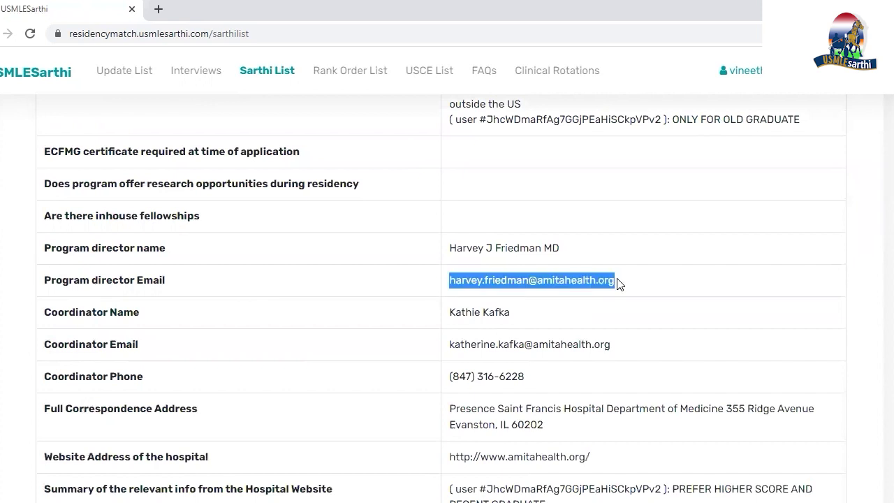
{"action": "scroll", "coordinate": [419, 257], "scroll_direction": "down", "scroll_amount": 1}
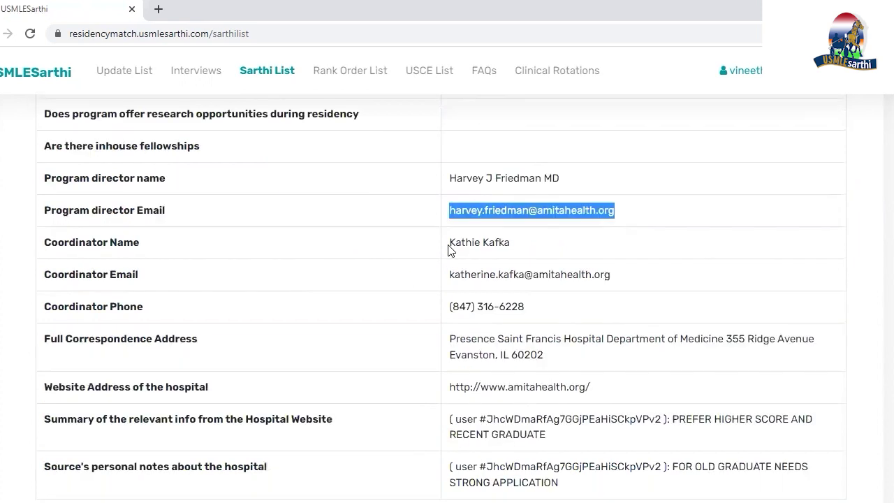
- Highlight the coordinator's e-mail address and view the remaining contact details and hospital notes
{"action": "triple_click", "coordinate": [527, 250]}
{"action": "left_click_drag", "start_coordinate": [465, 274], "coordinate": [539, 275]}
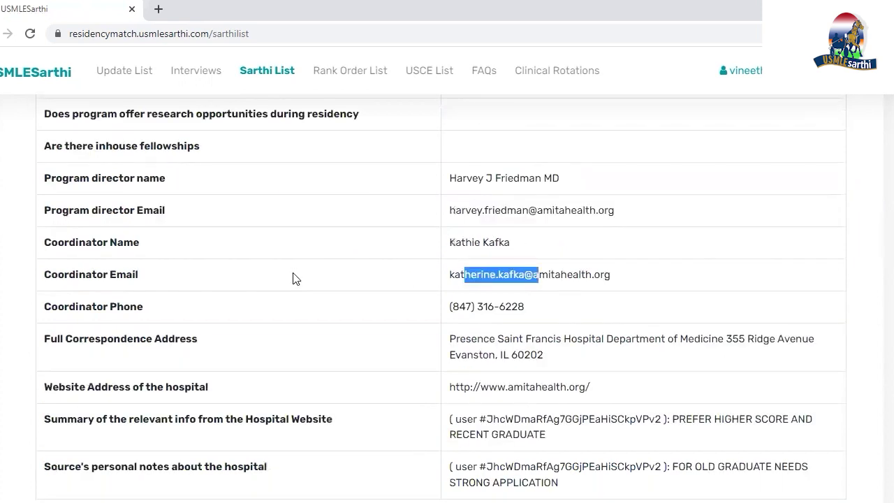
{"action": "scroll", "coordinate": [307, 293], "scroll_direction": "down", "scroll_amount": 1}
{"action": "key", "text": "shift+Right"}
{"action": "key", "text": "shift+Right"}
{"action": "key", "text": "shift+Right"}
{"action": "key", "text": "shift+Right"}
{"action": "key", "text": "shift+Right"}
{"action": "key", "text": "shift+Right"}
{"action": "key", "text": "shift+Right"}
{"action": "key", "text": "shift+Right"}
{"action": "key", "text": "shift+Right"}
{"action": "key", "text": "shift+Right"}
{"action": "key", "text": "shift+Right"}
{"action": "key", "text": "shift+Right"}
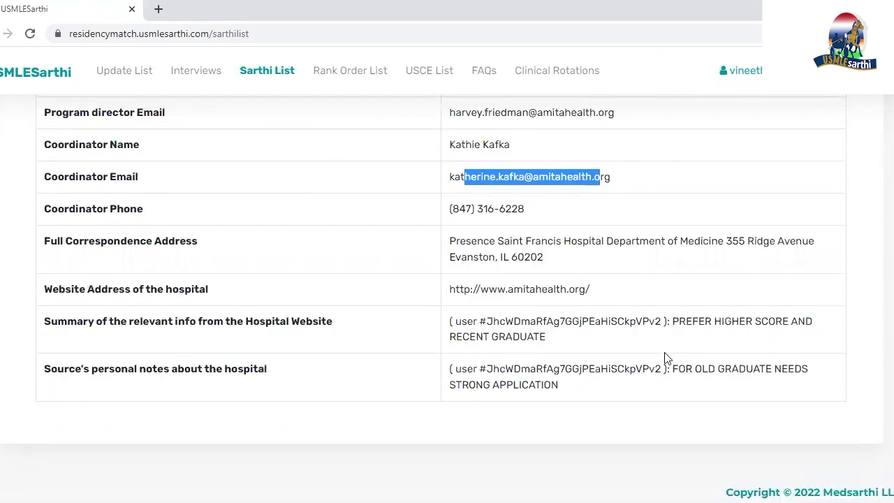
- Show the program's interview profiles and read the Step 1 and Step 2 CK scores through to the last entry
{"action": "scroll", "coordinate": [362, 294], "scroll_direction": "up", "scroll_amount": 8}
{"action": "scroll", "coordinate": [564, 292], "scroll_direction": "down", "scroll_amount": 1}
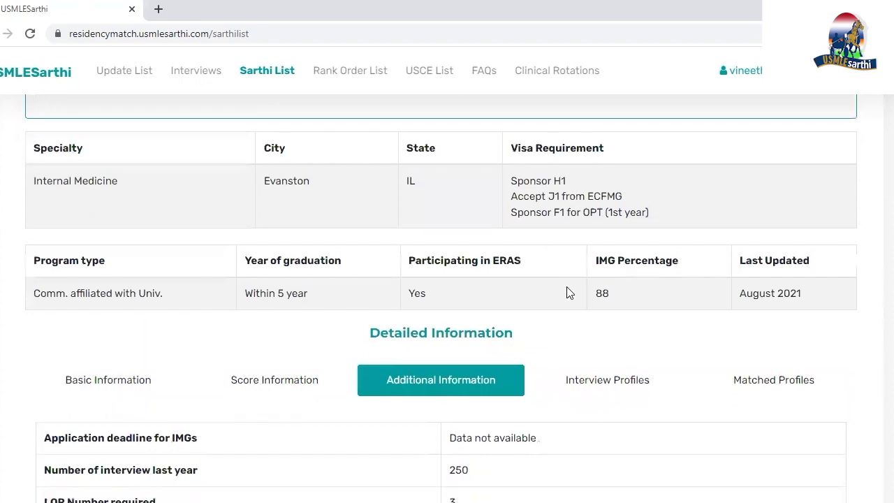
{"action": "scroll", "coordinate": [610, 349], "scroll_direction": "down", "scroll_amount": 1}
{"action": "left_click", "coordinate": [609, 342]}
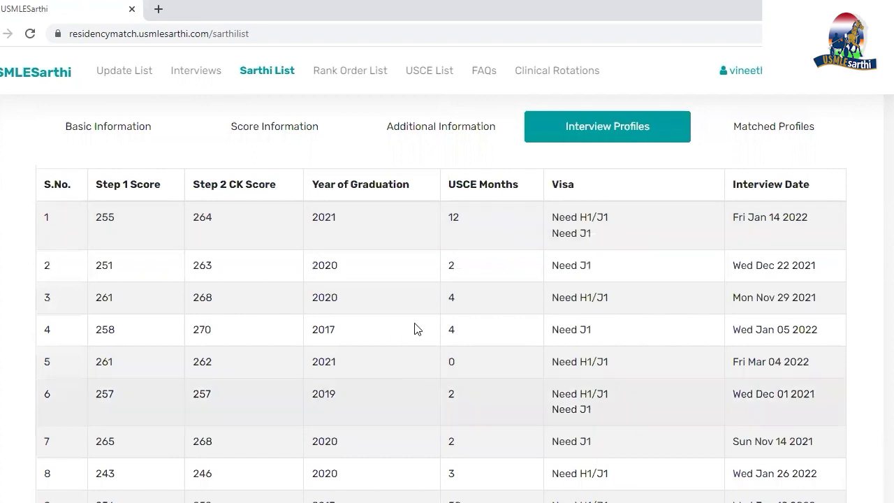
{"action": "scroll", "coordinate": [508, 329], "scroll_direction": "up", "scroll_amount": 1}
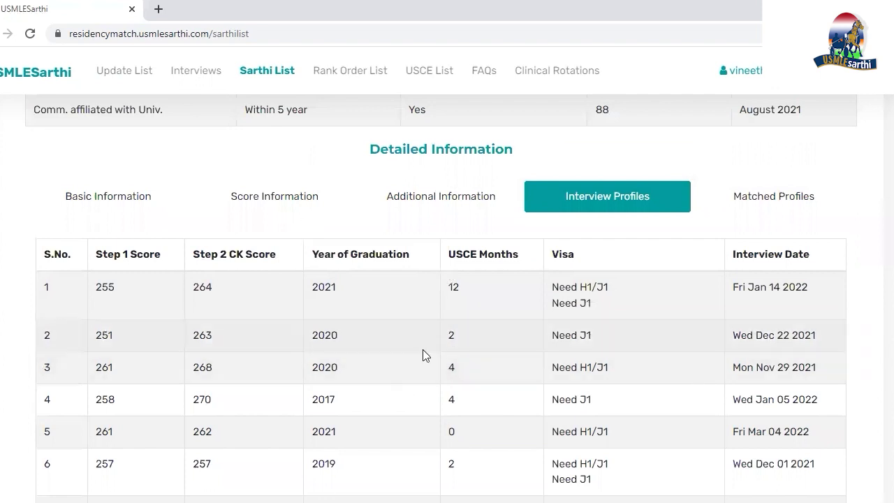
{"action": "scroll", "coordinate": [363, 349], "scroll_direction": "down", "scroll_amount": 5}
{"action": "scroll", "coordinate": [407, 380], "scroll_direction": "up", "scroll_amount": 5}
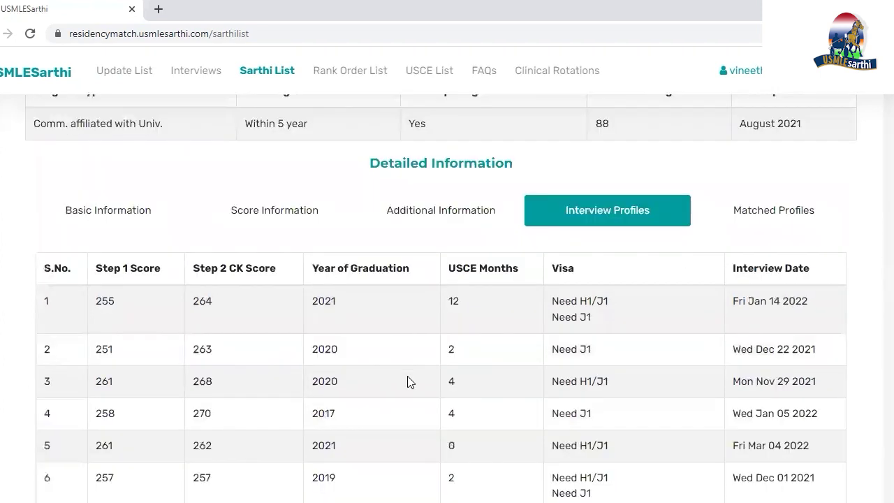
{"action": "scroll", "coordinate": [148, 303], "scroll_direction": "down", "scroll_amount": 1}
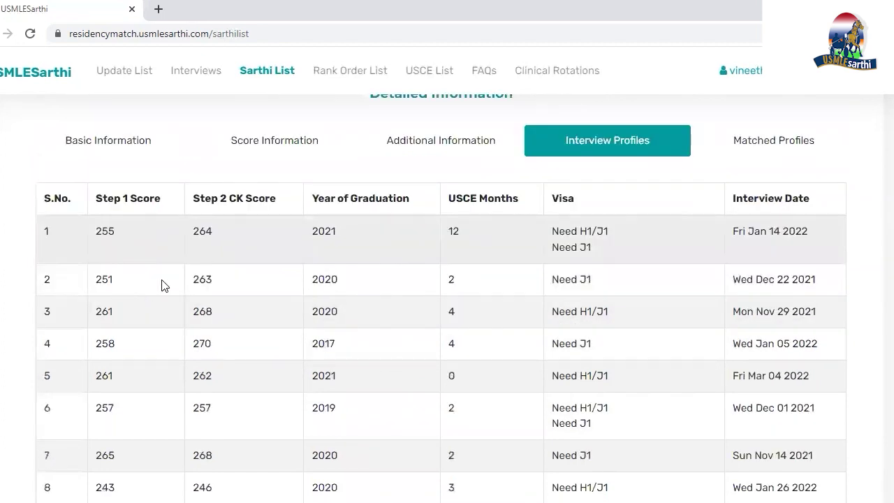
{"action": "scroll", "coordinate": [254, 321], "scroll_direction": "down", "scroll_amount": 2}
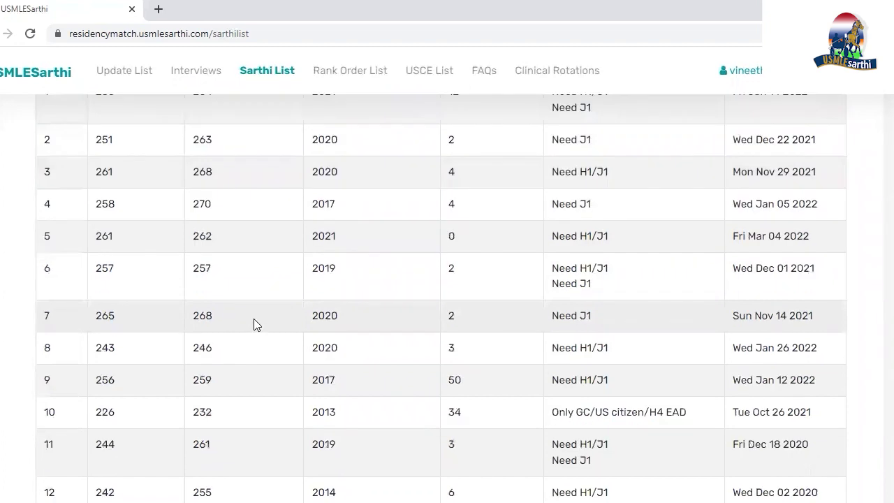
{"action": "scroll", "coordinate": [212, 405], "scroll_direction": "down", "scroll_amount": 1}
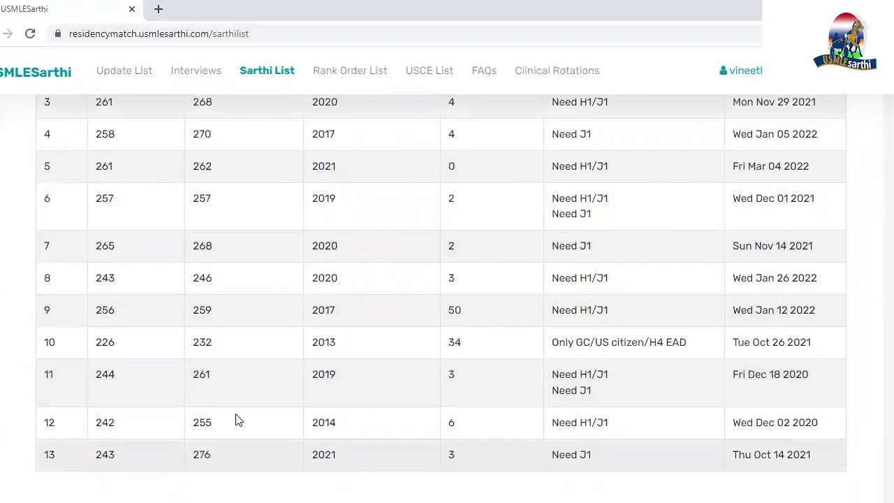
- Compare the interviewed applicants' graduation years, USCE months, visa needs and interview dates across all listed profiles
{"action": "scroll", "coordinate": [222, 289], "scroll_direction": "up", "scroll_amount": 3}
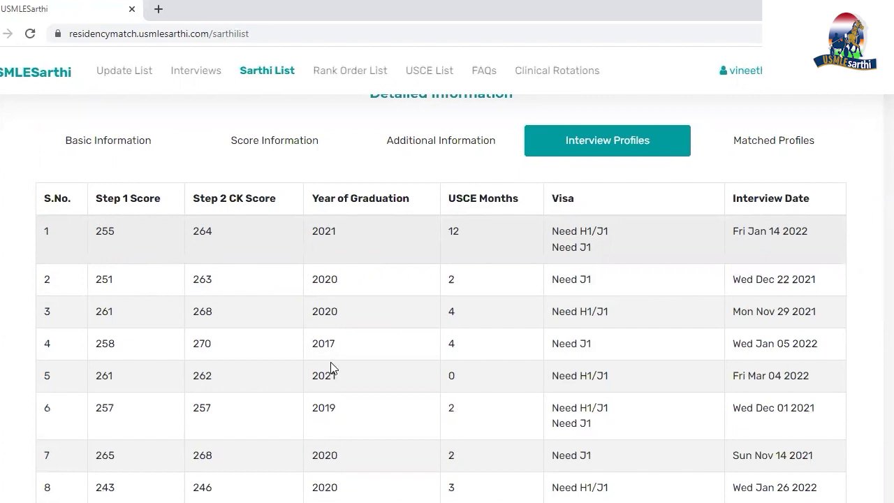
{"action": "scroll", "coordinate": [443, 265], "scroll_direction": "down", "scroll_amount": 2}
{"action": "scroll", "coordinate": [431, 259], "scroll_direction": "up", "scroll_amount": 2}
{"action": "scroll", "coordinate": [774, 391], "scroll_direction": "down", "scroll_amount": 4}
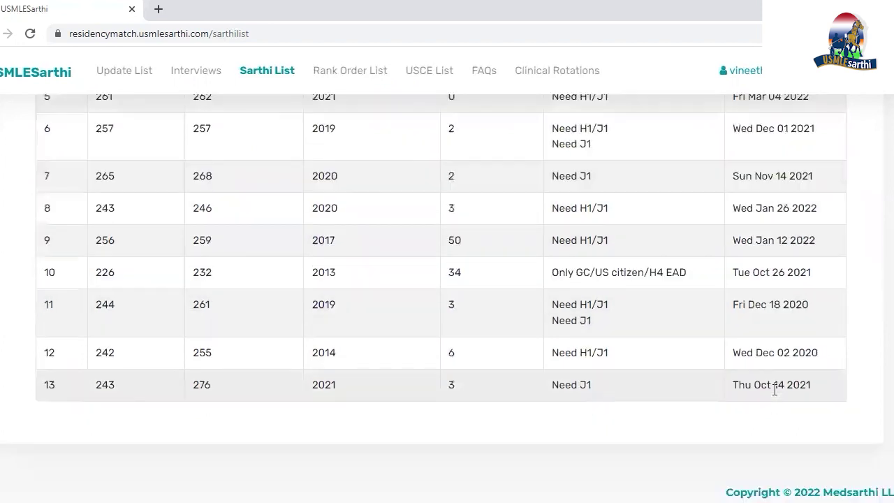
{"action": "scroll", "coordinate": [308, 421], "scroll_direction": "up", "scroll_amount": 5}
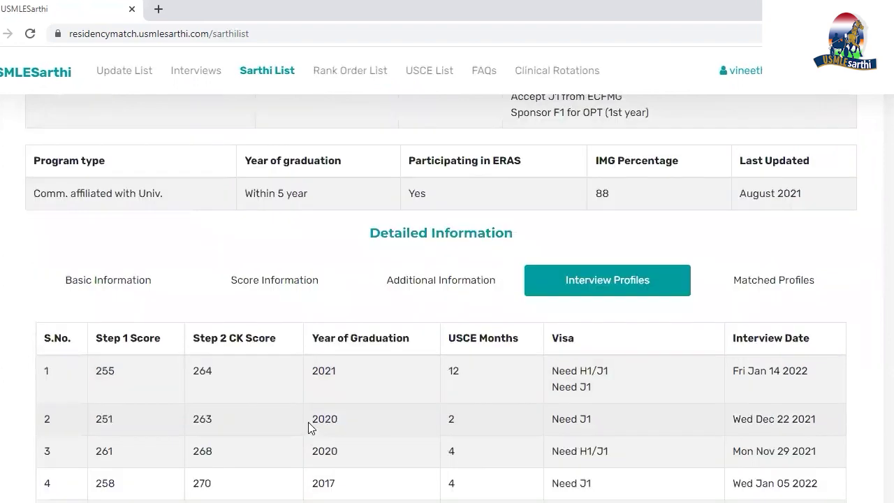
{"action": "scroll", "coordinate": [307, 422], "scroll_direction": "down", "scroll_amount": 5}
{"action": "scroll", "coordinate": [321, 425], "scroll_direction": "up", "scroll_amount": 2}
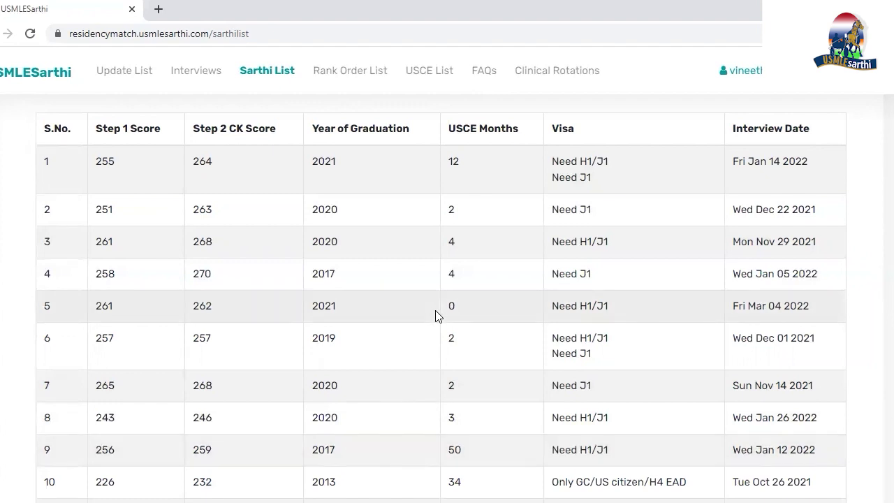
{"action": "scroll", "coordinate": [439, 307], "scroll_direction": "up", "scroll_amount": 1}
{"action": "scroll", "coordinate": [468, 294], "scroll_direction": "up", "scroll_amount": 2}
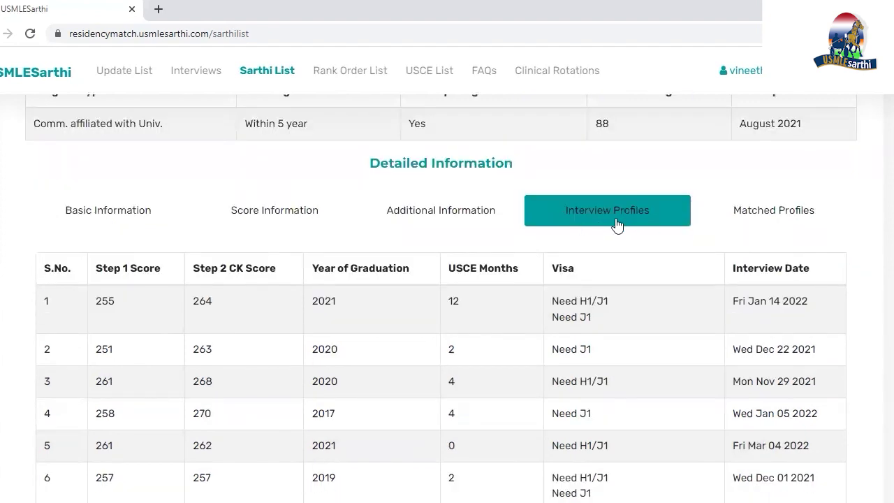
- Show the program's matched profiles and review them together with the program summary
{"action": "left_click", "coordinate": [768, 208]}
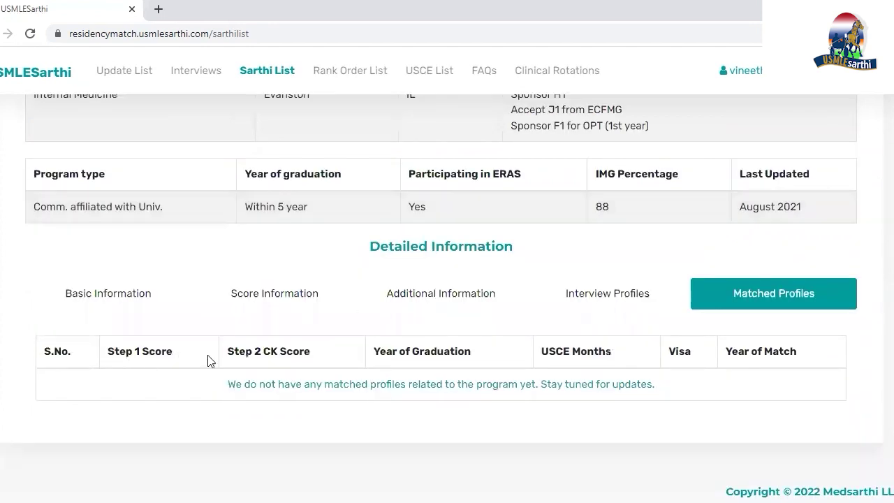
{"action": "scroll", "coordinate": [531, 318], "scroll_direction": "up", "scroll_amount": 3}
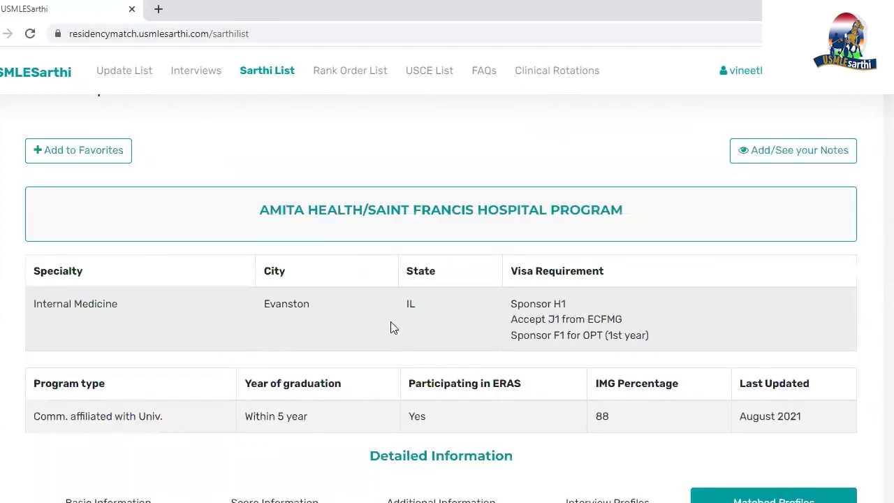
{"action": "scroll", "coordinate": [390, 327], "scroll_direction": "down", "scroll_amount": 3}
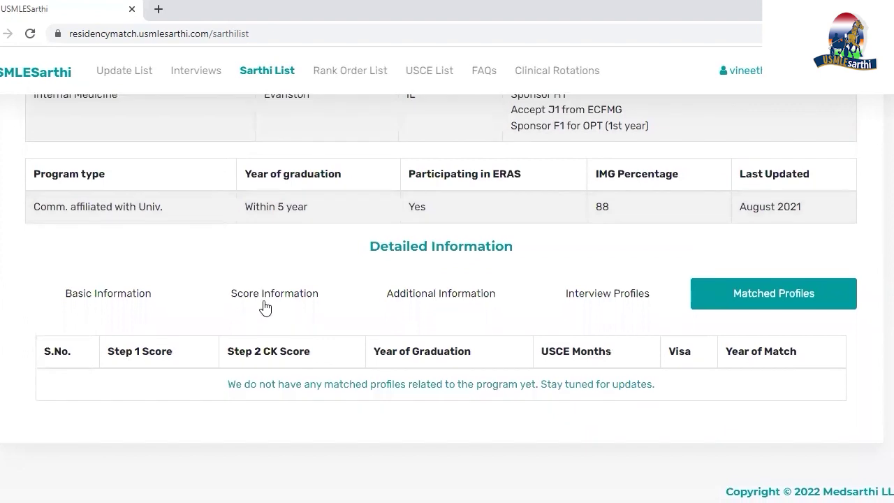
{"action": "scroll", "coordinate": [467, 277], "scroll_direction": "up", "scroll_amount": 3}
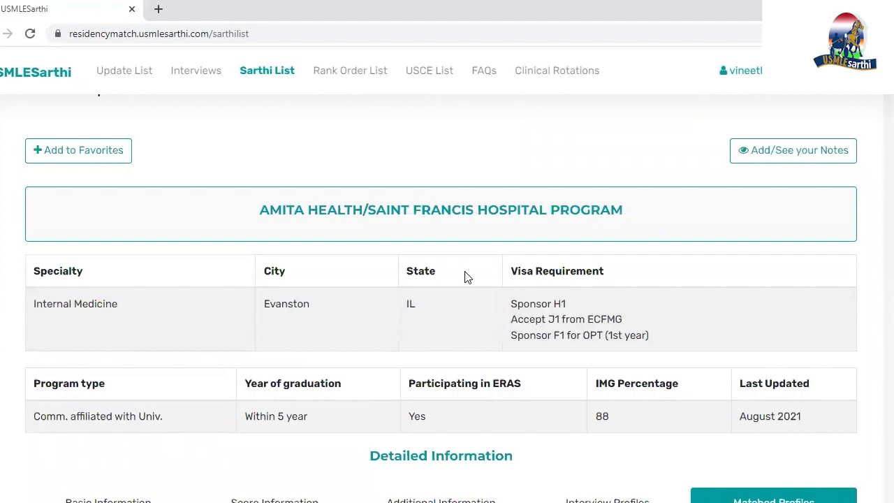
{"action": "scroll", "coordinate": [466, 277], "scroll_direction": "down", "scroll_amount": 2}
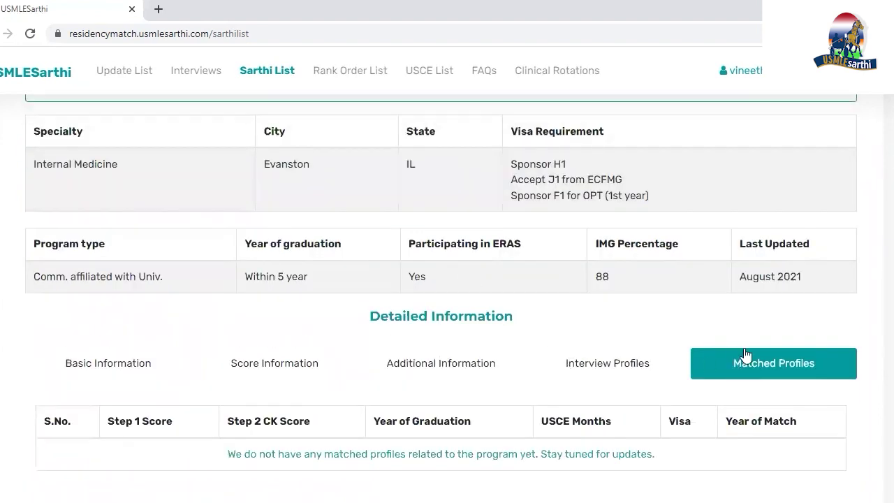
{"action": "scroll", "coordinate": [224, 353], "scroll_direction": "down", "scroll_amount": 1}
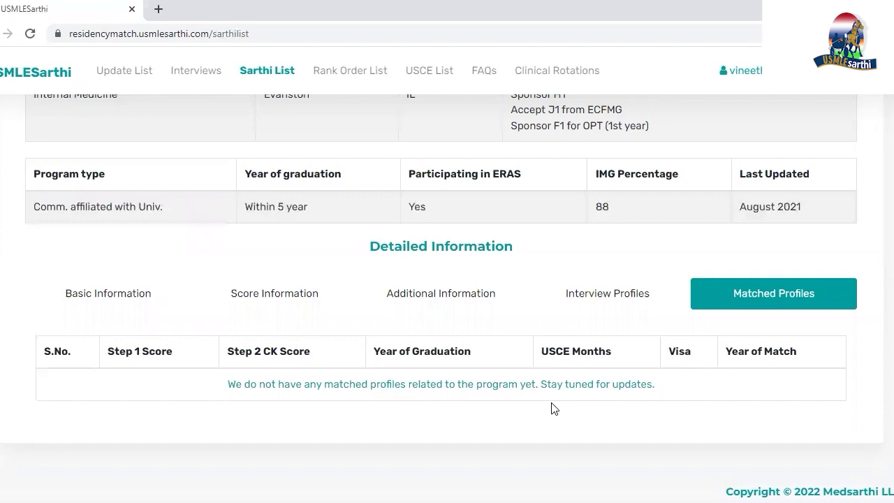
{"action": "scroll", "coordinate": [555, 408], "scroll_direction": "up", "scroll_amount": 3}
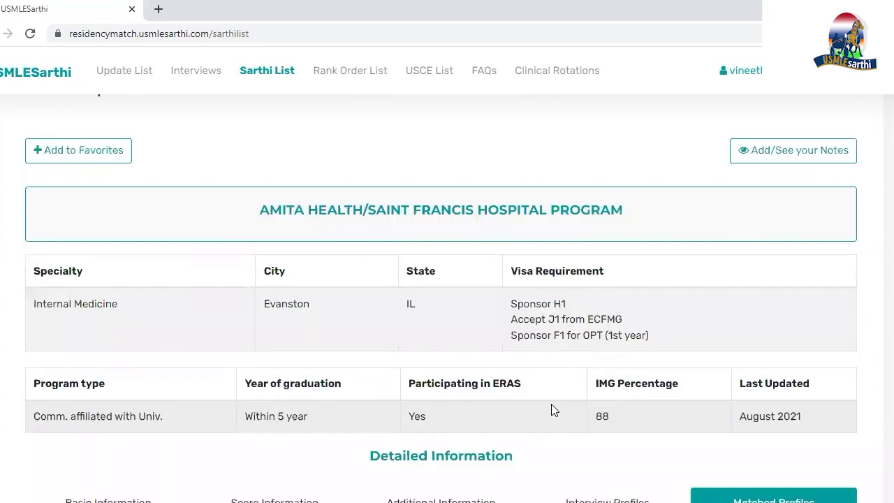
{"action": "scroll", "coordinate": [536, 405], "scroll_direction": "up", "scroll_amount": 2}
{"action": "scroll", "coordinate": [472, 283], "scroll_direction": "up", "scroll_amount": 1}
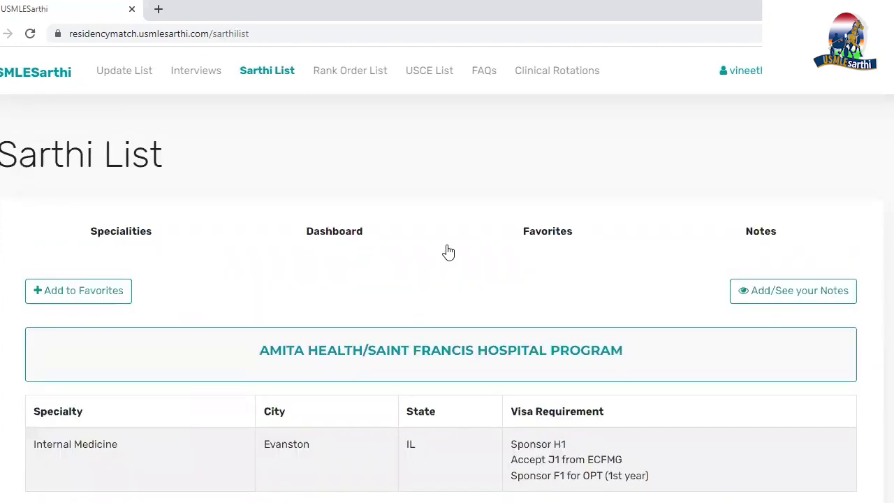
{"action": "scroll", "coordinate": [461, 308], "scroll_direction": "down", "scroll_amount": 3}
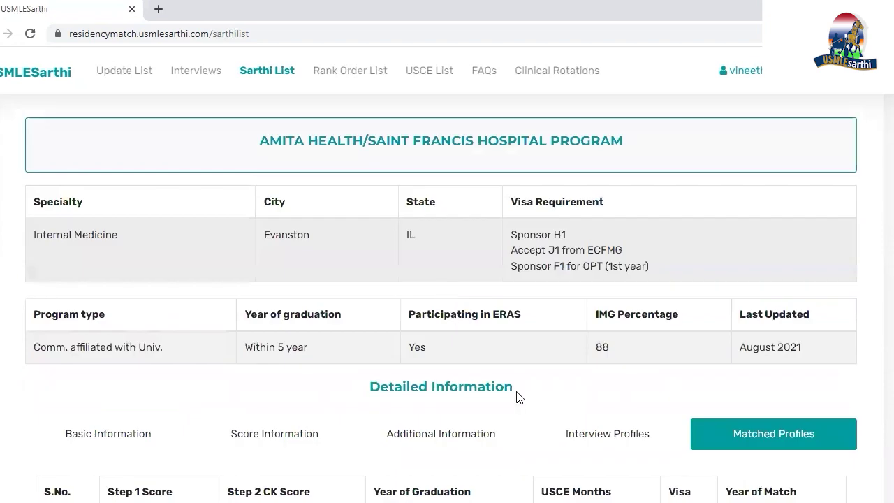
{"action": "scroll", "coordinate": [628, 381], "scroll_direction": "down", "scroll_amount": 1}
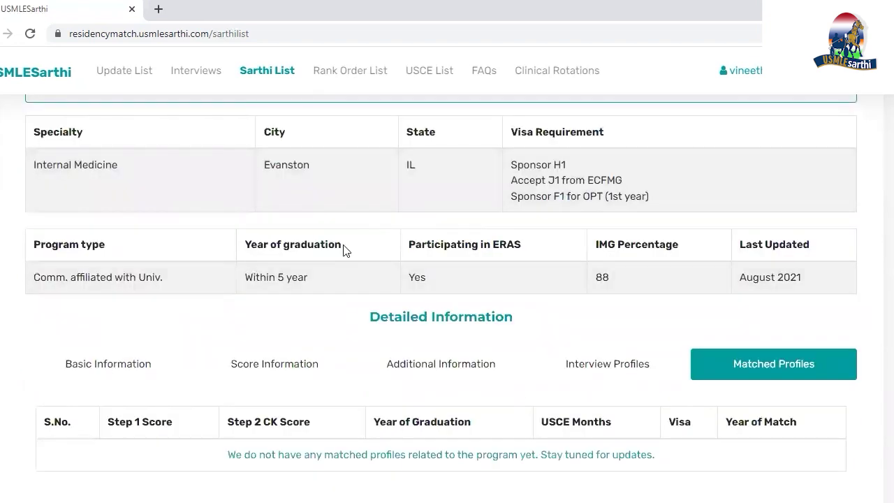
- Reopen the Sarthi List section and look over the program's summary and basic information
{"action": "left_click", "coordinate": [263, 75]}
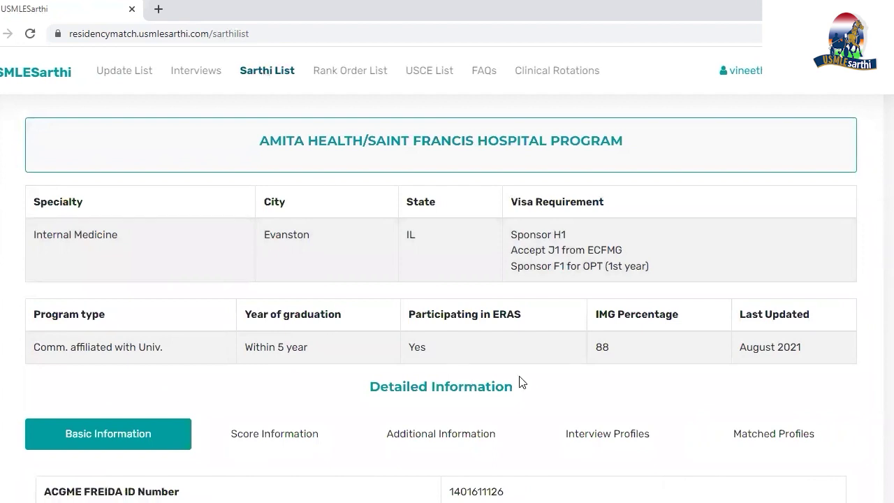
{"action": "scroll", "coordinate": [398, 310], "scroll_direction": "down", "scroll_amount": 6}
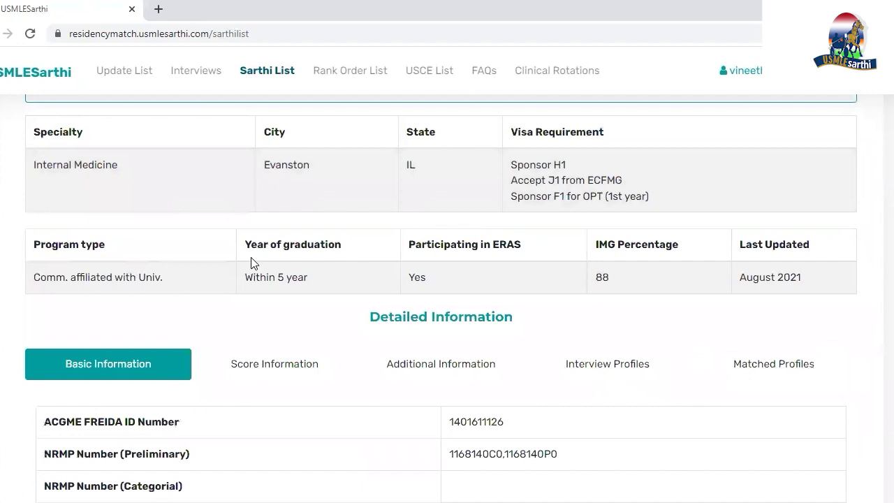
{"action": "scroll", "coordinate": [56, 129], "scroll_direction": "up", "scroll_amount": 5}
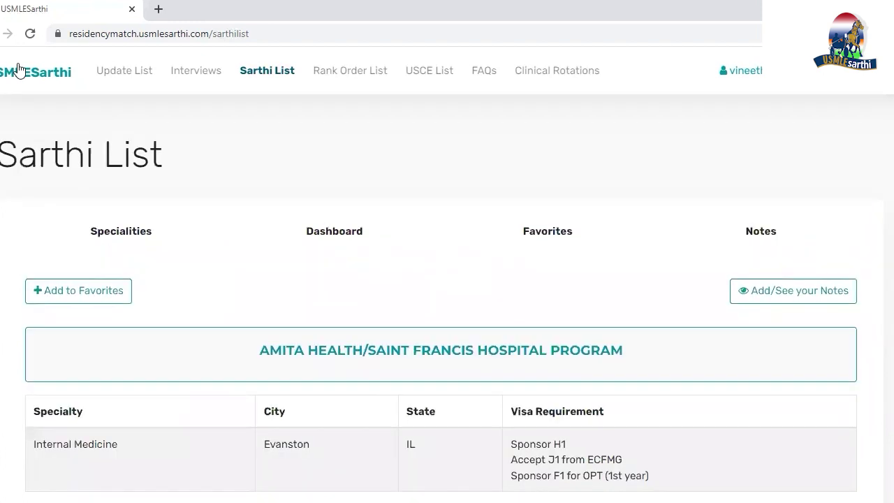